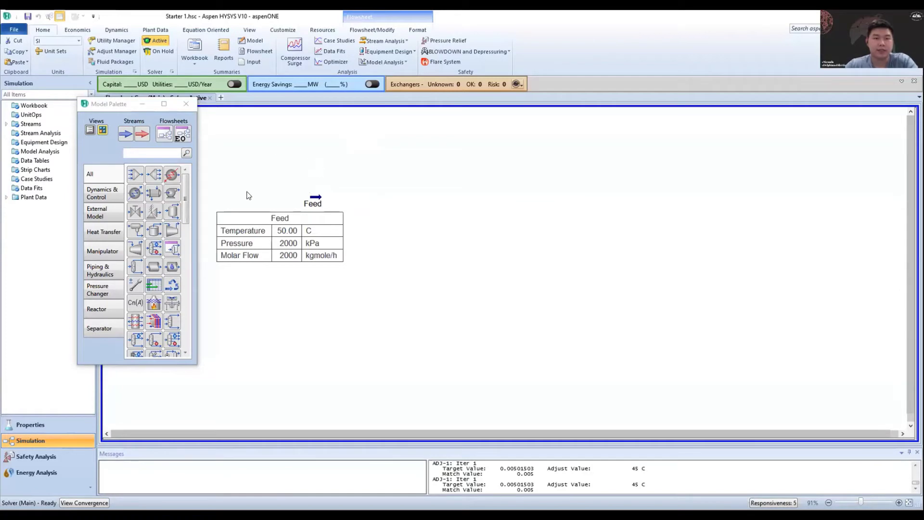
Examine the Feed stream's conditions and its component mole fractions.
{"action": "left_click_drag", "start_coordinate": [314, 199], "coordinate": [326, 201]}
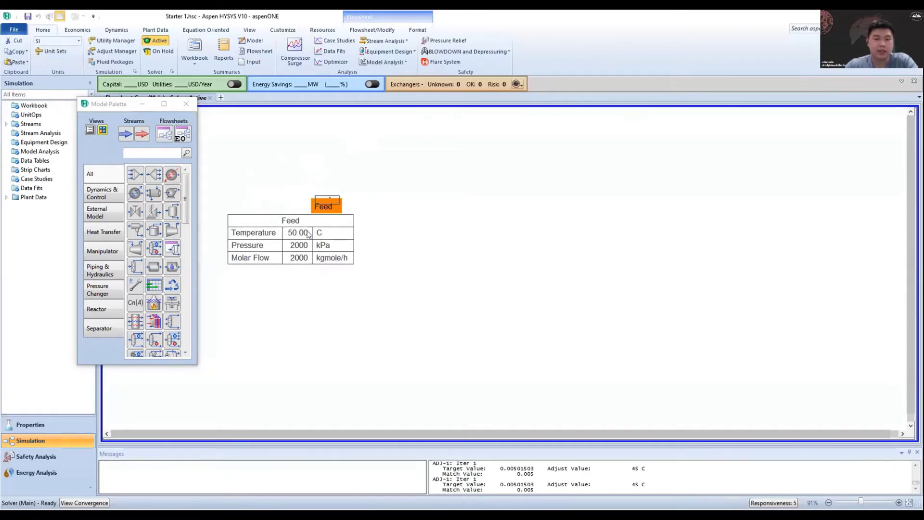
{"action": "double_click", "coordinate": [328, 203]}
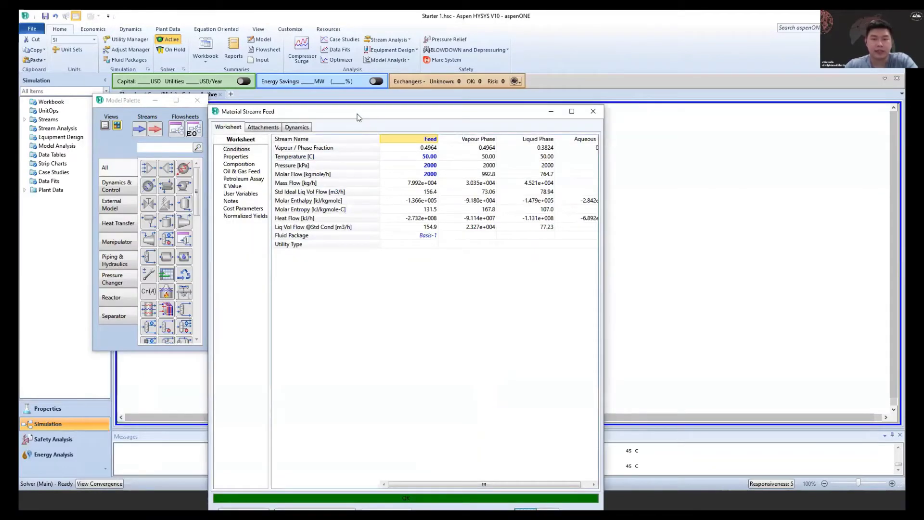
{"action": "left_click_drag", "start_coordinate": [357, 117], "coordinate": [525, 105]}
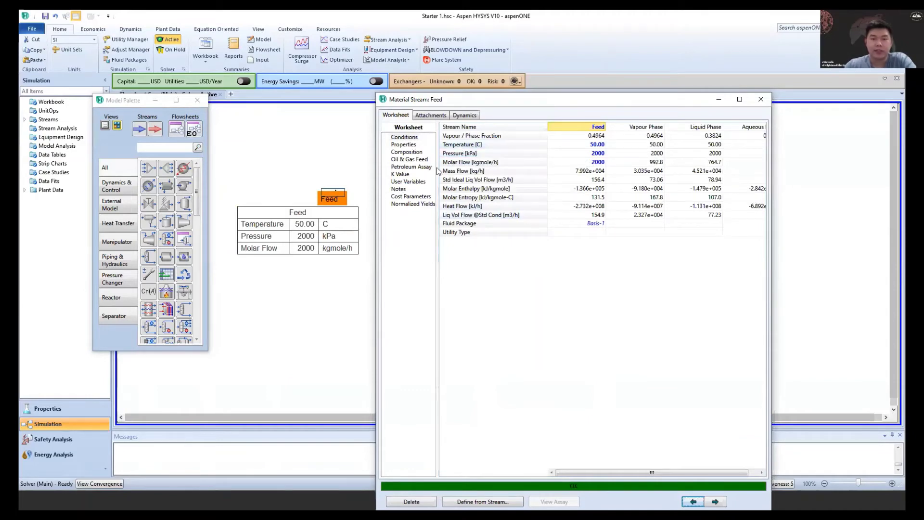
{"action": "left_click", "coordinate": [408, 153]}
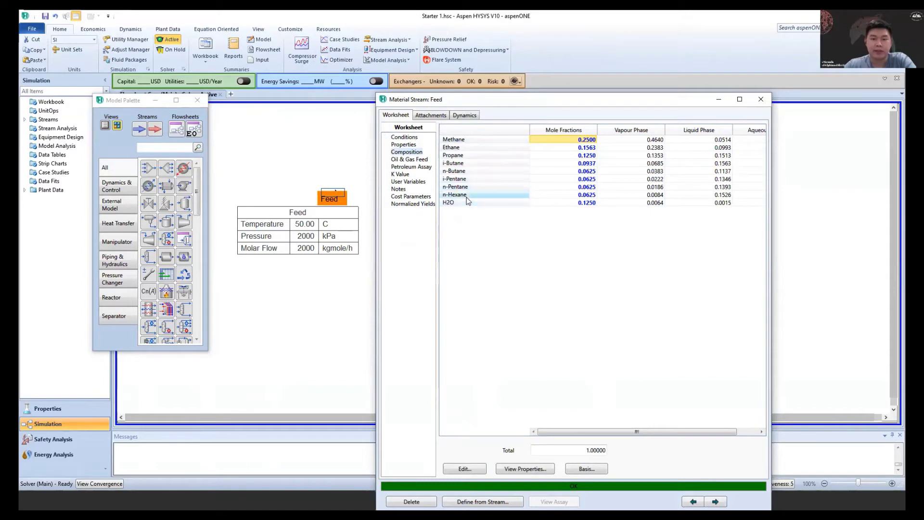
{"action": "left_click", "coordinate": [759, 103]}
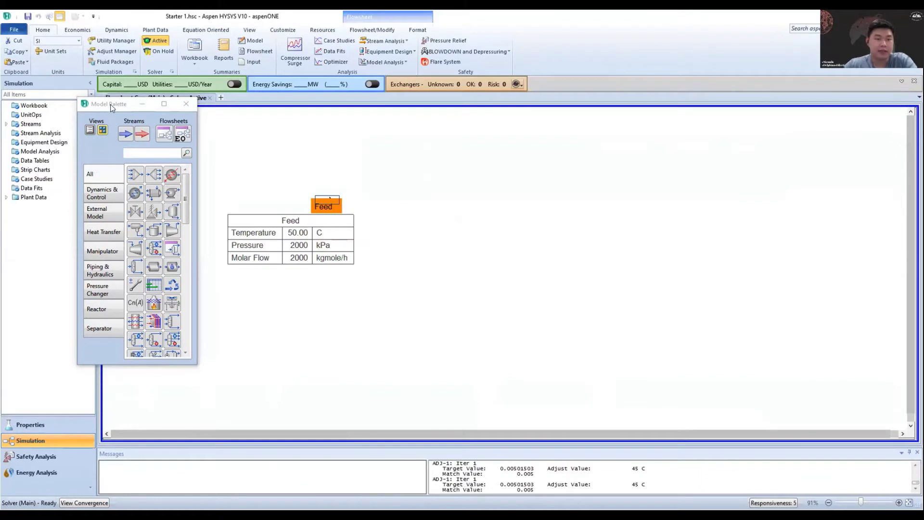
Place a two-phase Separator and, below it, a 3 Phase Separator on the flowsheet beyond the Feed stream.
{"action": "left_click_drag", "start_coordinate": [110, 107], "coordinate": [132, 105]}
{"action": "left_click", "coordinate": [132, 326]}
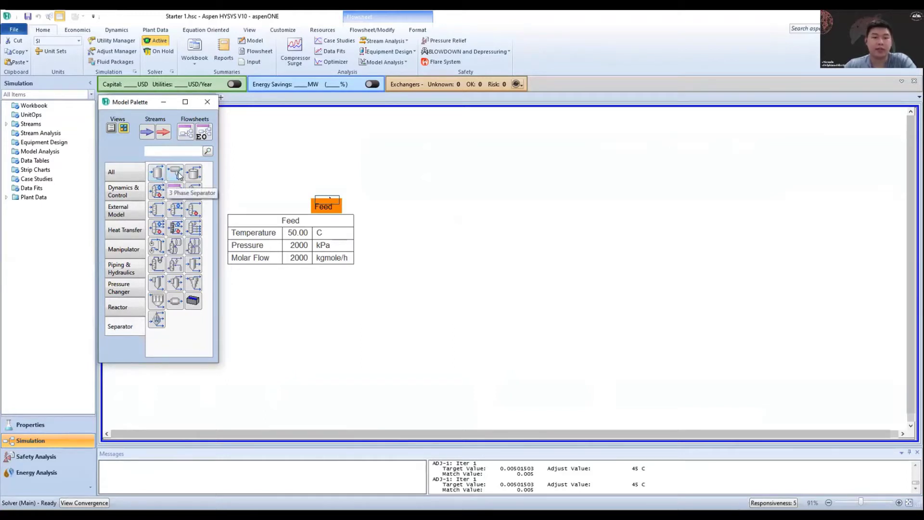
{"action": "left_click_drag", "start_coordinate": [156, 174], "coordinate": [402, 200]}
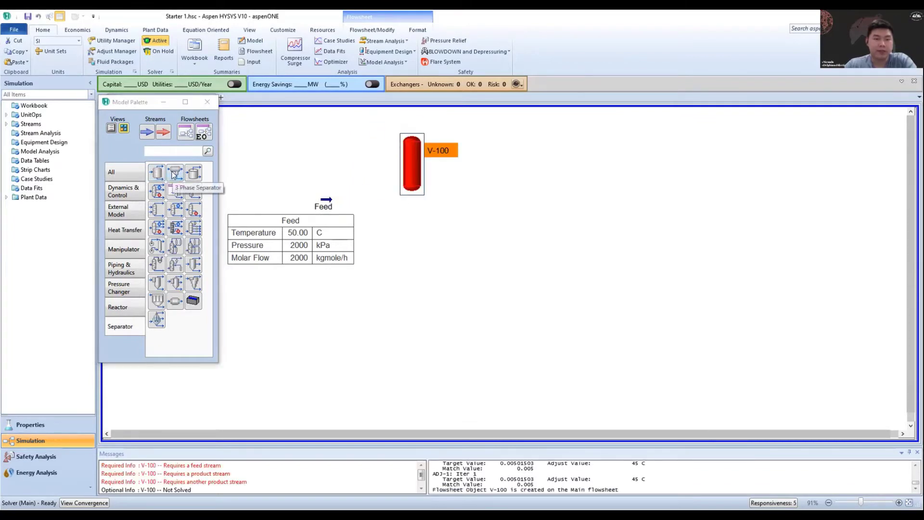
{"action": "left_click_drag", "start_coordinate": [172, 177], "coordinate": [403, 274]}
{"action": "left_click_drag", "start_coordinate": [510, 260], "coordinate": [509, 260]}
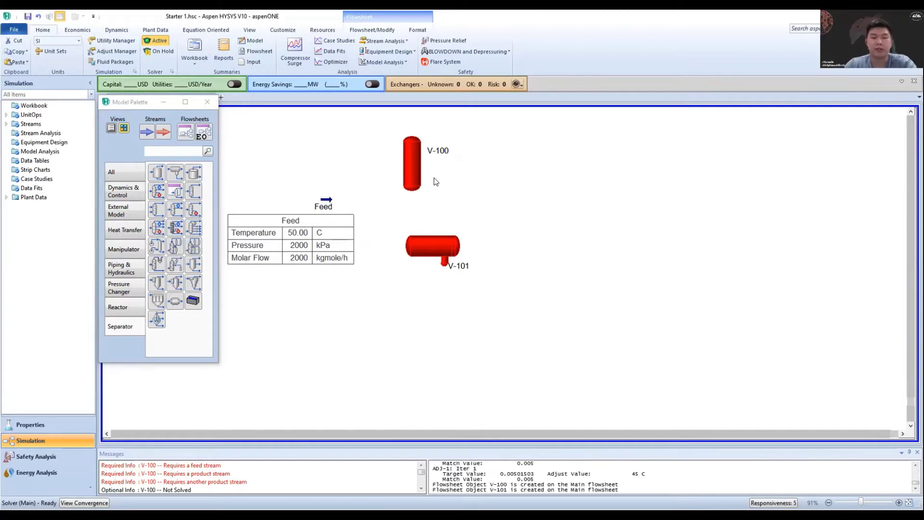
Delete the two-phase separator V-100 and move the 3 Phase Separator up level with the Feed stream.
{"action": "left_click", "coordinate": [414, 170]}
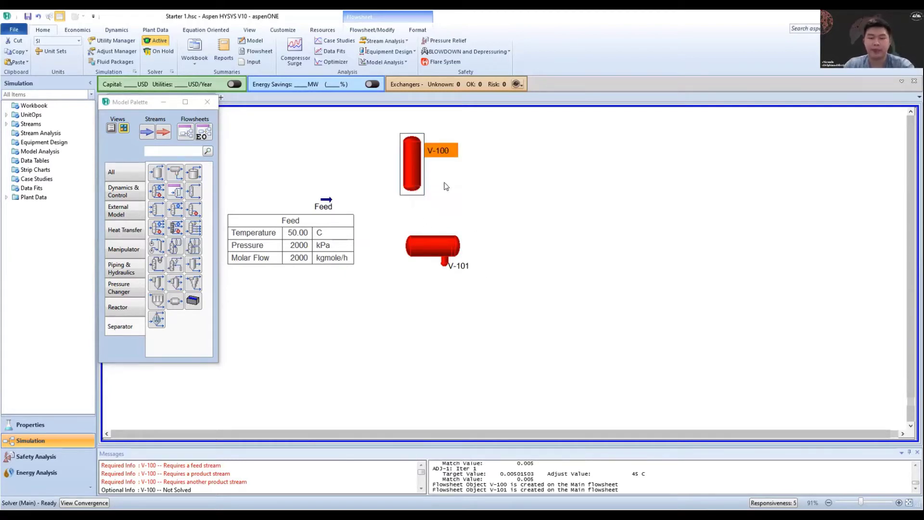
{"action": "key", "text": "Delete"}
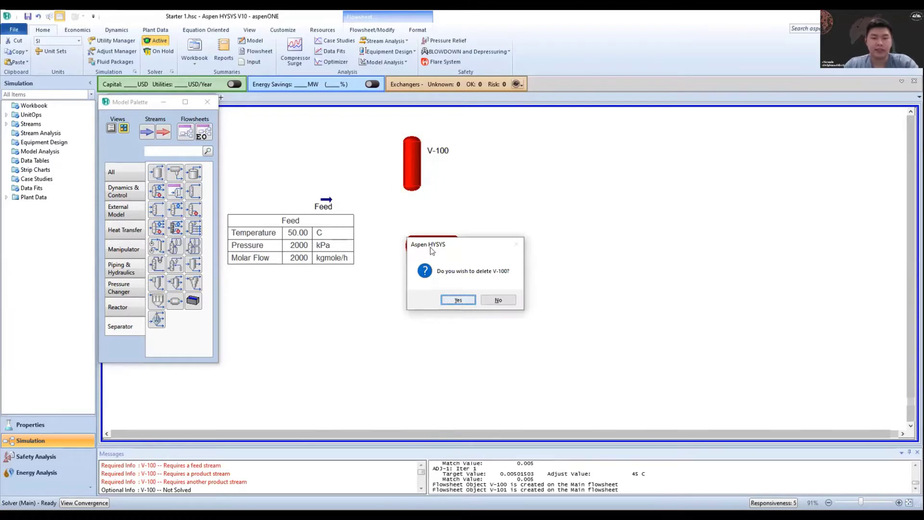
{"action": "left_click", "coordinate": [464, 304]}
{"action": "left_click_drag", "start_coordinate": [430, 203], "coordinate": [438, 230]}
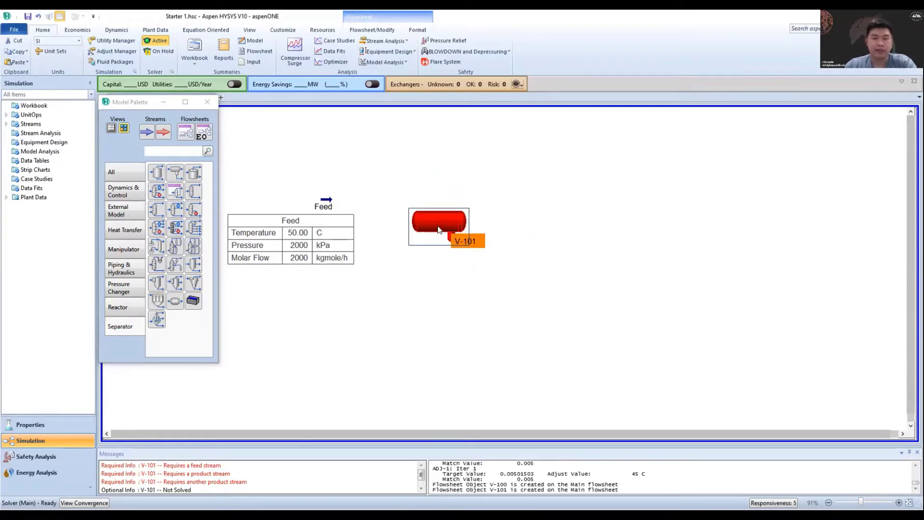
Connect the Feed stream as the inlet of the 3 Phase Separator.
{"action": "double_click", "coordinate": [438, 230]}
{"action": "left_click_drag", "start_coordinate": [258, 103], "coordinate": [465, 85]}
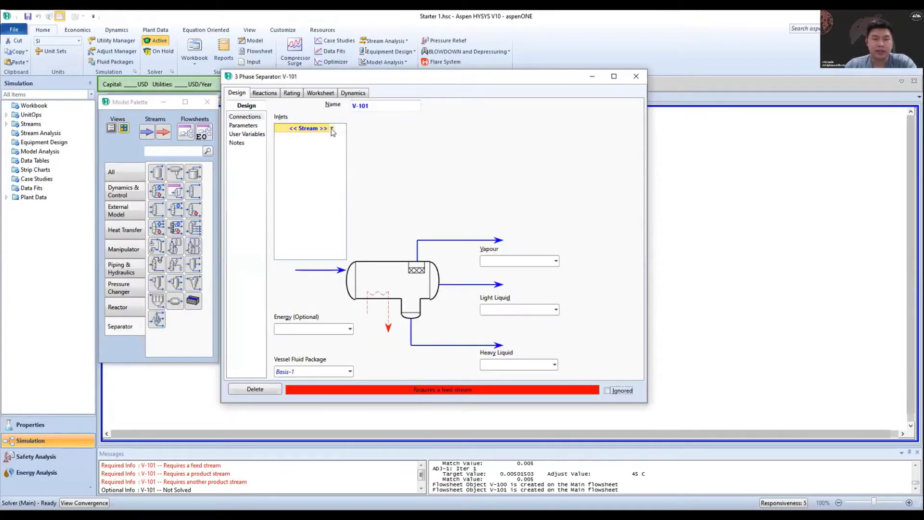
{"action": "left_click", "coordinate": [331, 128]}
{"action": "left_click", "coordinate": [297, 144]}
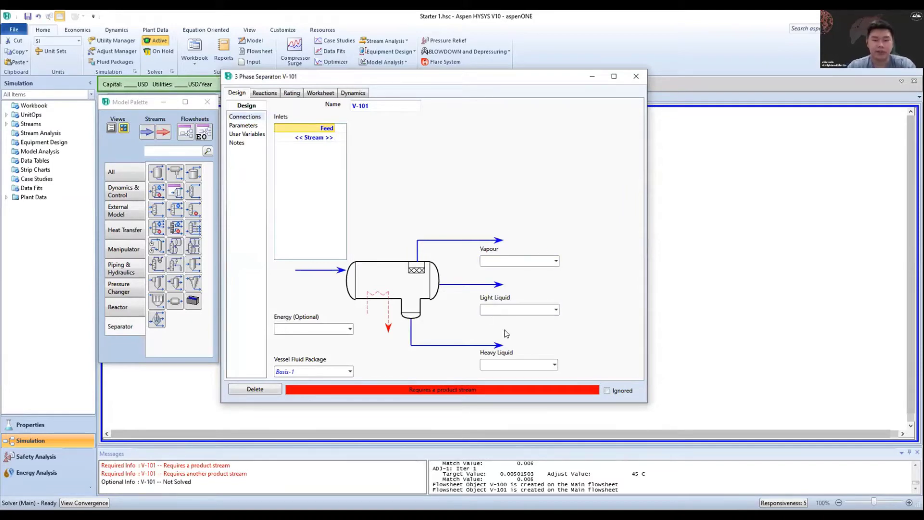
Create the separator's outlet streams: Vap for vapour, Light for light liquid and Heavy for heavy liquid.
{"action": "type", "text": "Vap"}
{"action": "left_click", "coordinate": [497, 308]}
{"action": "type", "text": "Light"}
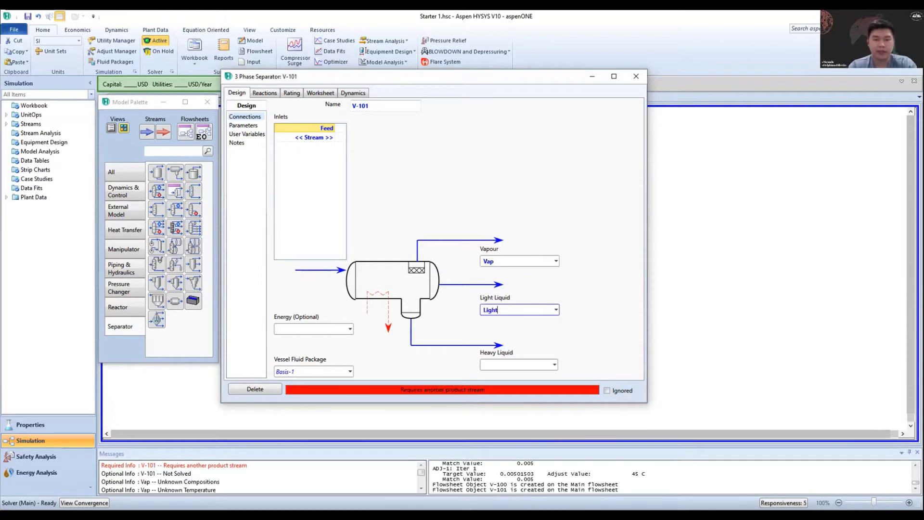
{"action": "left_click", "coordinate": [518, 365]}
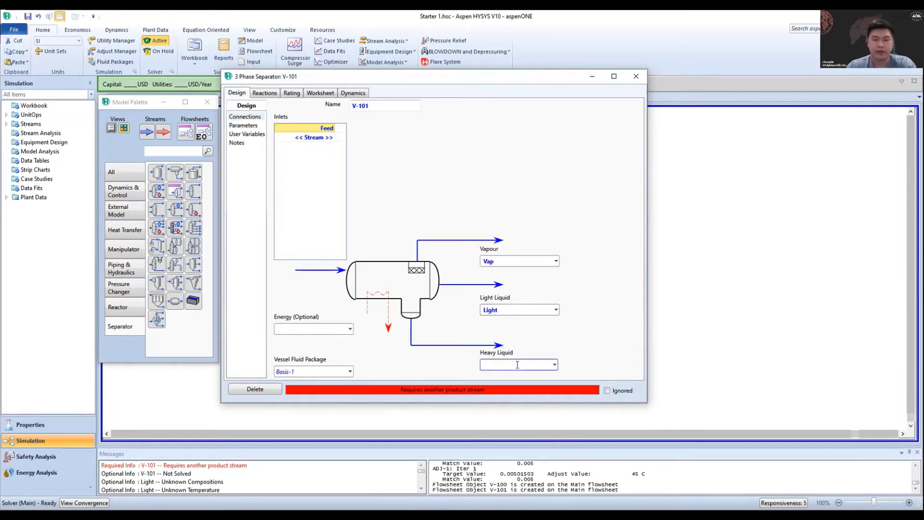
{"action": "type", "text": "Heavy"}
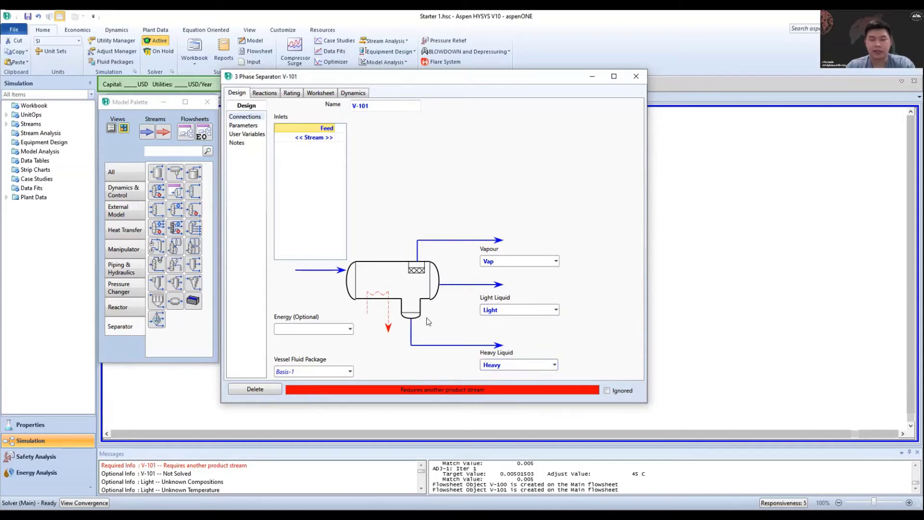
{"action": "double_click", "coordinate": [502, 368]}
{"action": "type", "text": "Wa"}
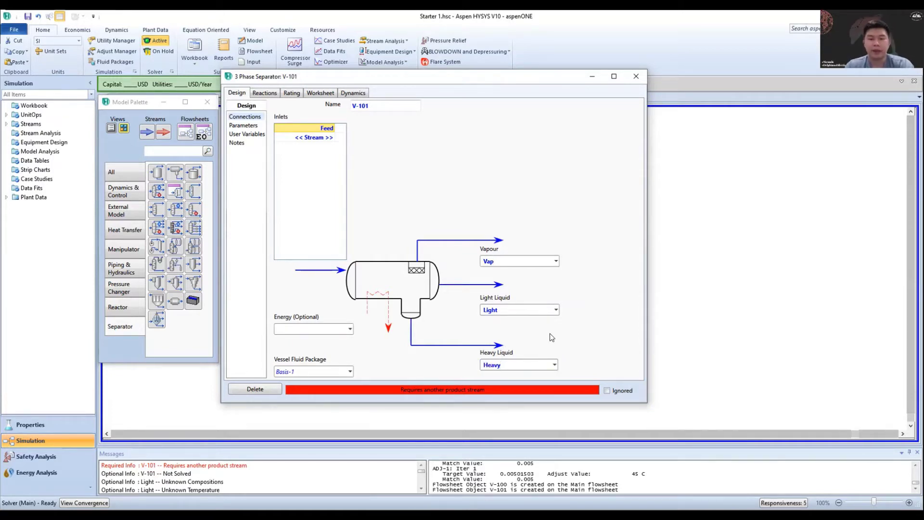
{"action": "key", "text": "Return"}
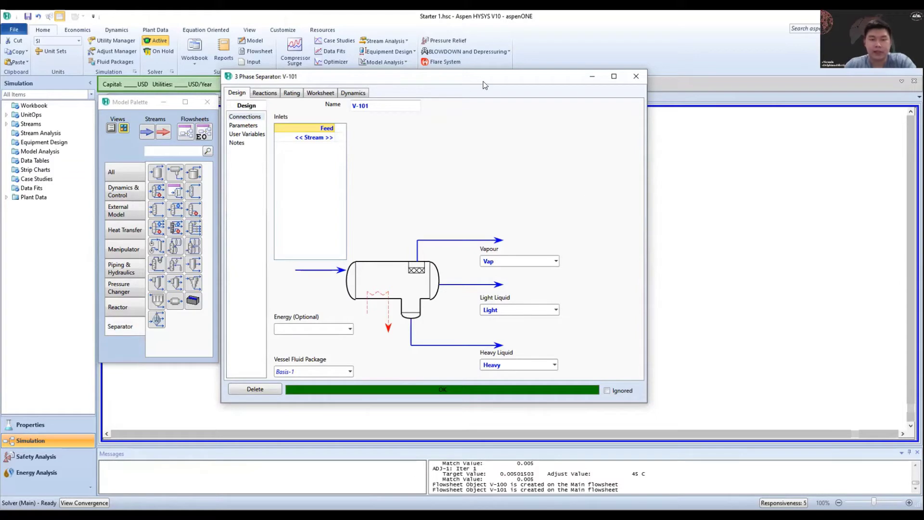
Examine the separator's worksheet, comparing component mole fractions across the Feed, Light, Vap and Heavy streams.
{"action": "left_click_drag", "start_coordinate": [483, 86], "coordinate": [534, 124]}
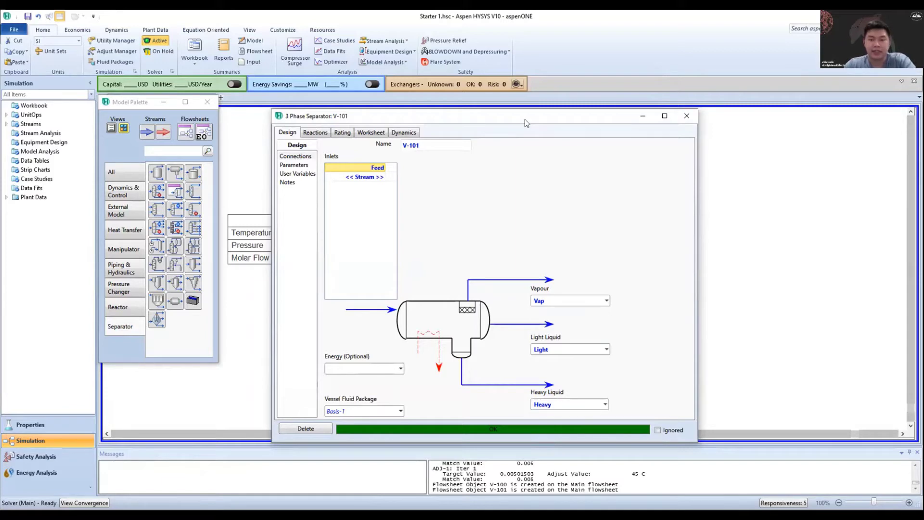
{"action": "left_click_drag", "start_coordinate": [525, 123], "coordinate": [669, 97]}
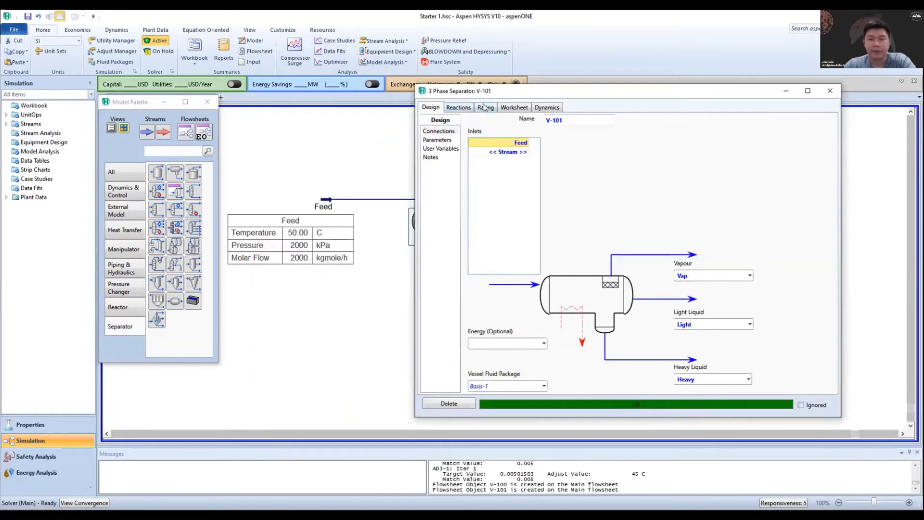
{"action": "left_click_drag", "start_coordinate": [485, 94], "coordinate": [432, 102]}
{"action": "left_click", "coordinate": [461, 114]}
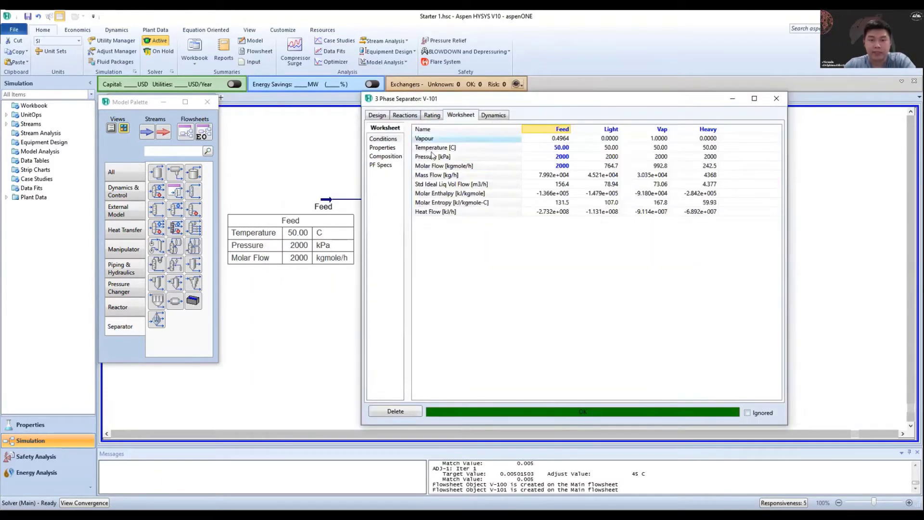
{"action": "left_click", "coordinate": [387, 156]}
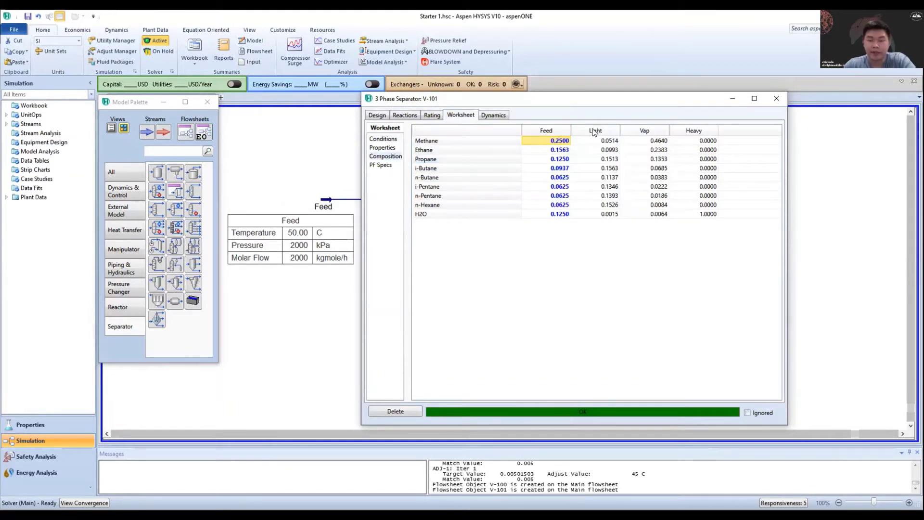
{"action": "left_click_drag", "start_coordinate": [600, 102], "coordinate": [556, 115]}
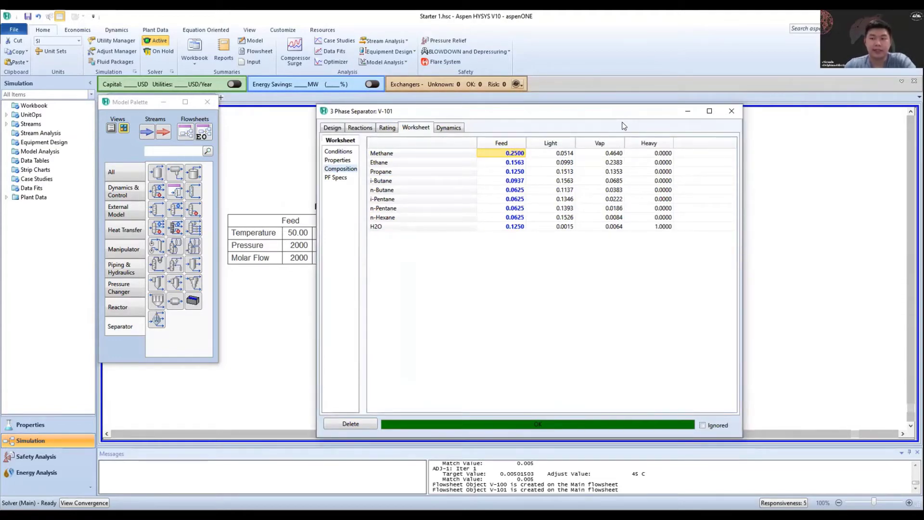
{"action": "left_click_drag", "start_coordinate": [612, 115], "coordinate": [623, 112]}
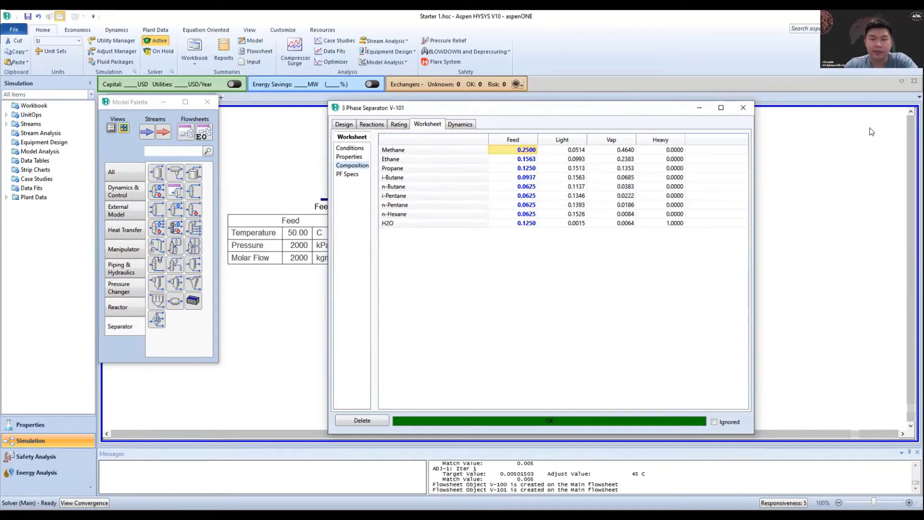
{"action": "left_click_drag", "start_coordinate": [454, 108], "coordinate": [577, 122]}
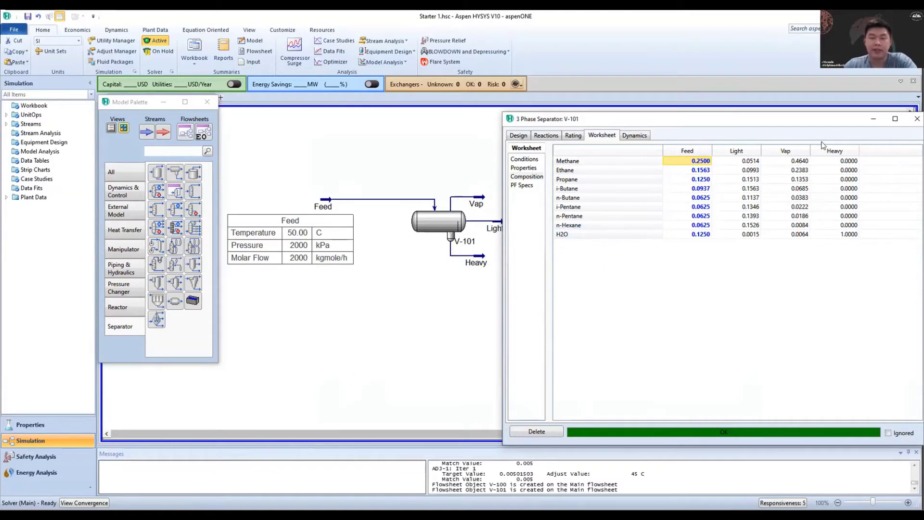
{"action": "left_click_drag", "start_coordinate": [619, 118], "coordinate": [658, 113]}
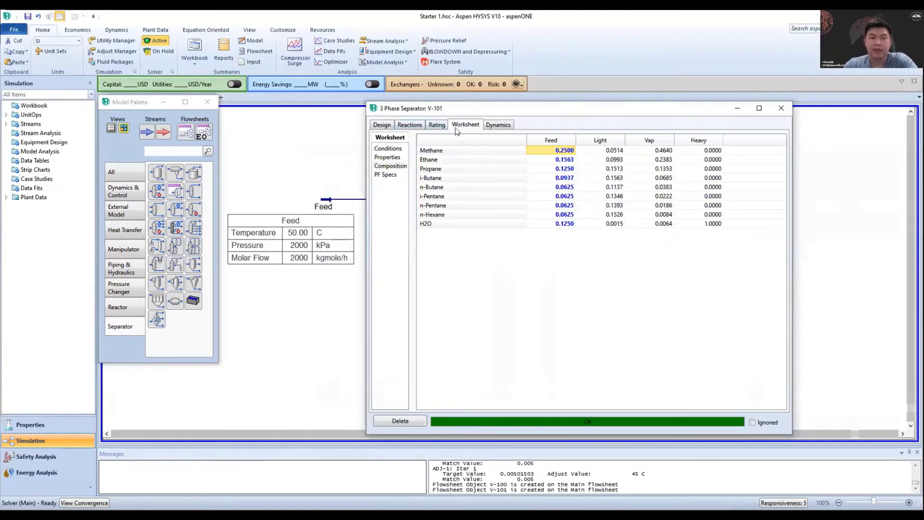
Review the separator's stream conditions, recheck the compositions, and close its property window.
{"action": "left_click", "coordinate": [392, 148]}
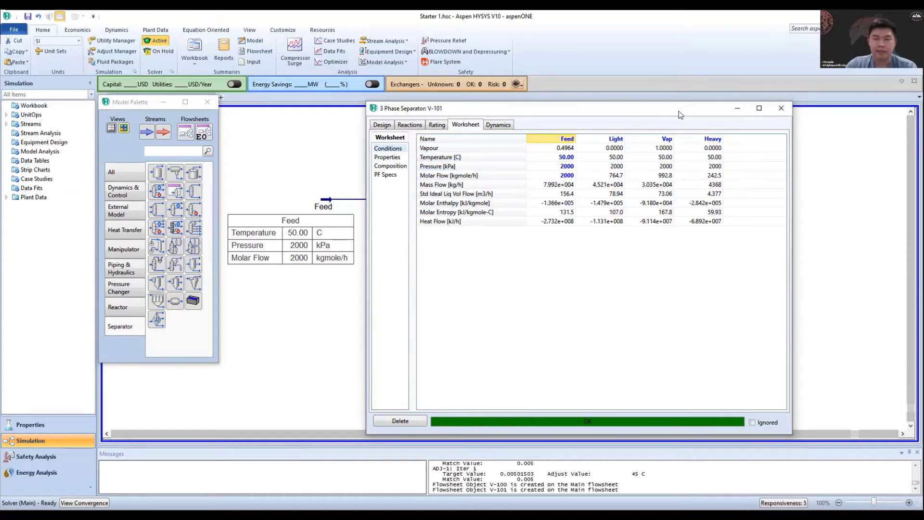
{"action": "left_click_drag", "start_coordinate": [478, 114], "coordinate": [596, 119]}
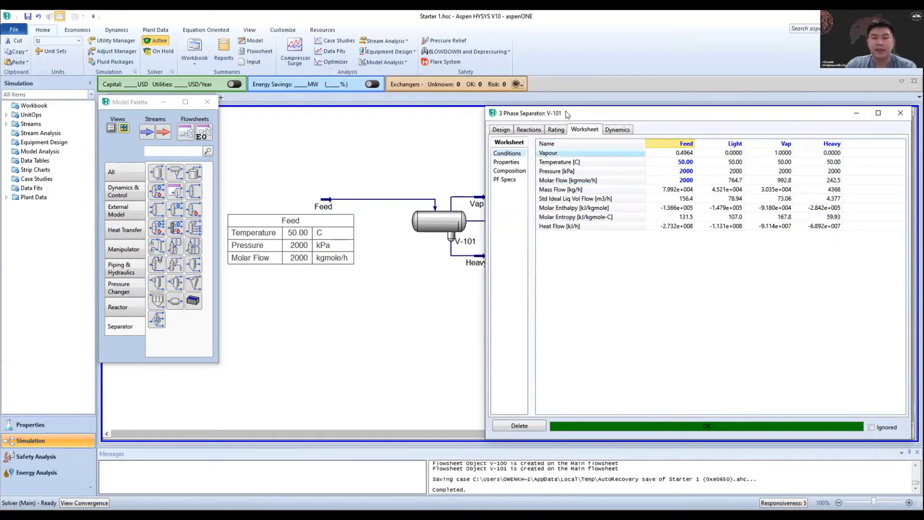
{"action": "left_click_drag", "start_coordinate": [565, 110], "coordinate": [341, 112]}
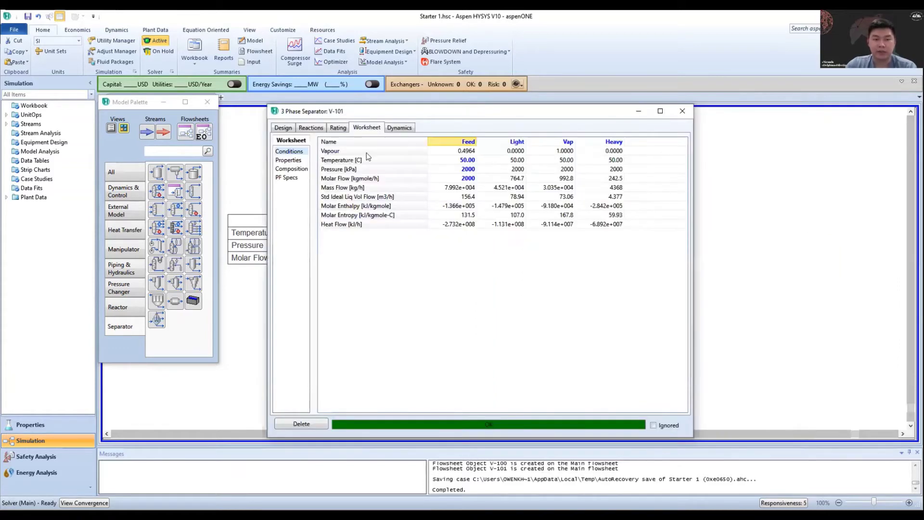
{"action": "left_click", "coordinate": [354, 167]}
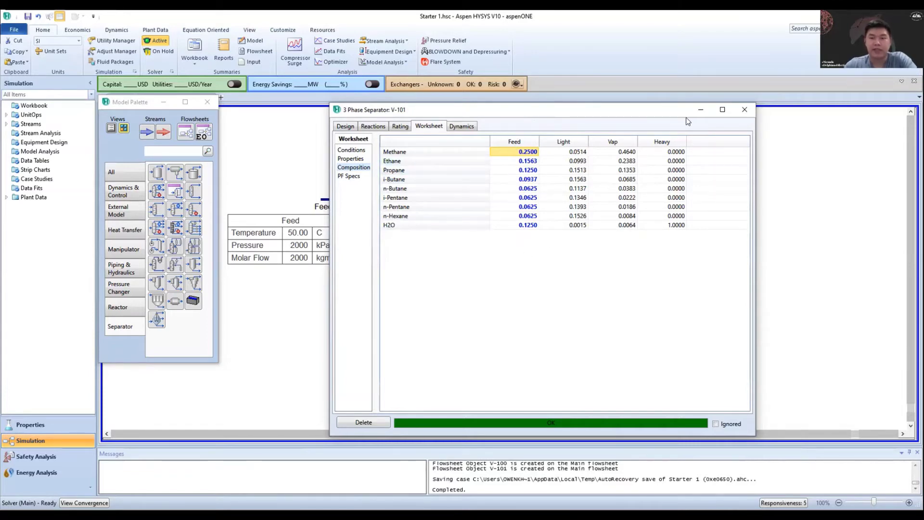
{"action": "left_click", "coordinate": [744, 110]}
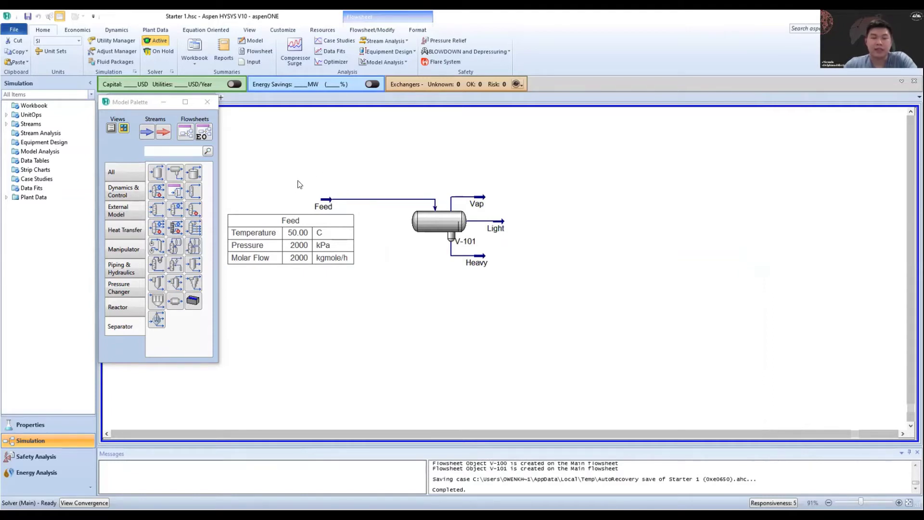
Search the model palette for "cooler" and place a Cooler above the line between Feed and the 3 Phase Separator.
{"action": "left_click", "coordinate": [185, 156]}
{"action": "type", "text": "coo"}
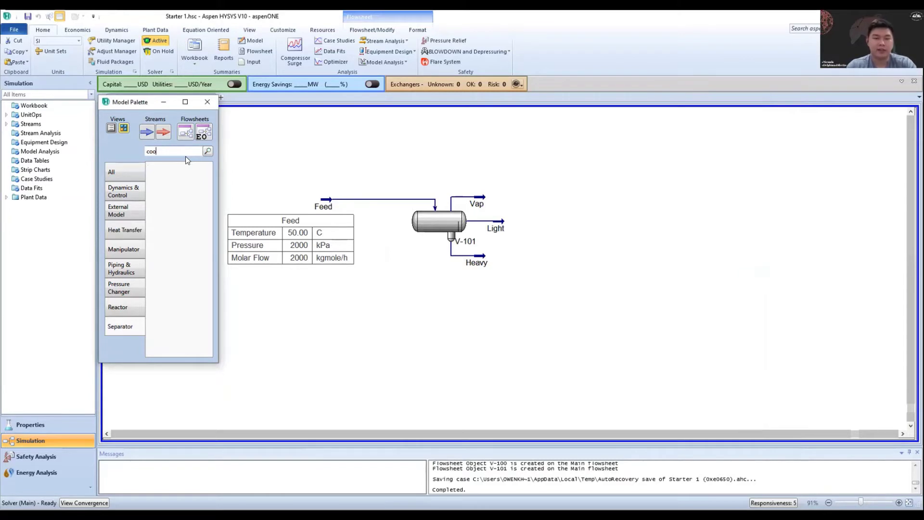
{"action": "key", "text": "BackSpace"}
{"action": "key", "text": "BackSpace"}
{"action": "key", "text": "BackSpace"}
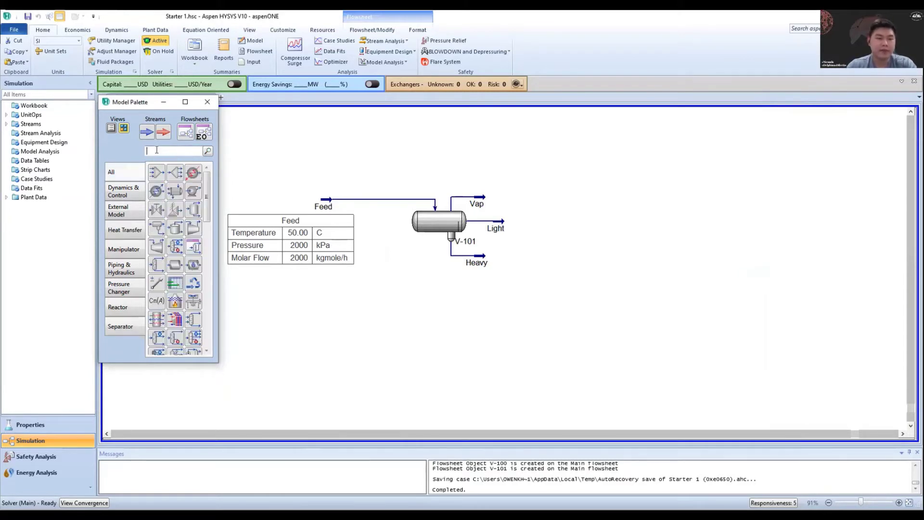
{"action": "type", "text": "cooler"}
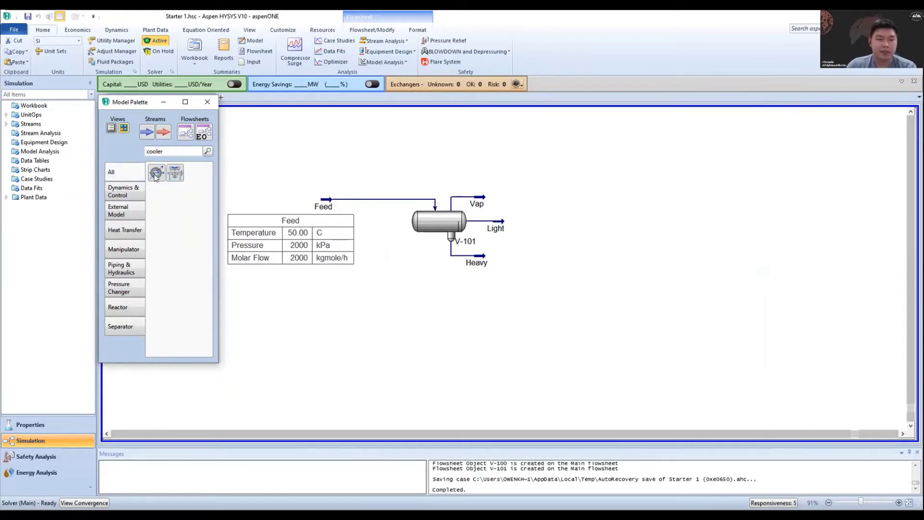
{"action": "left_click", "coordinate": [156, 172]}
{"action": "left_click", "coordinate": [367, 179]}
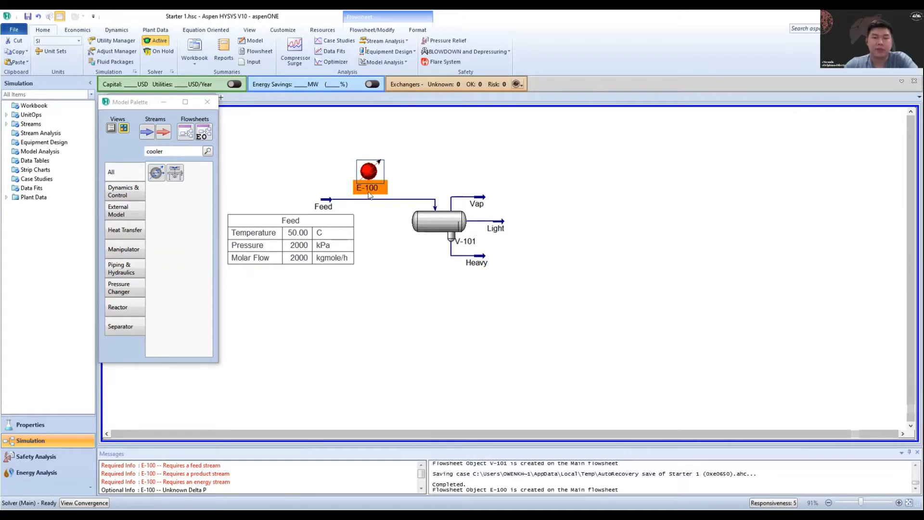
Connect cooler E-100 with Feed as inlet, QC as energy stream and Cold Feed as outlet, and close its property window.
{"action": "left_click_drag", "start_coordinate": [371, 175], "coordinate": [381, 174]}
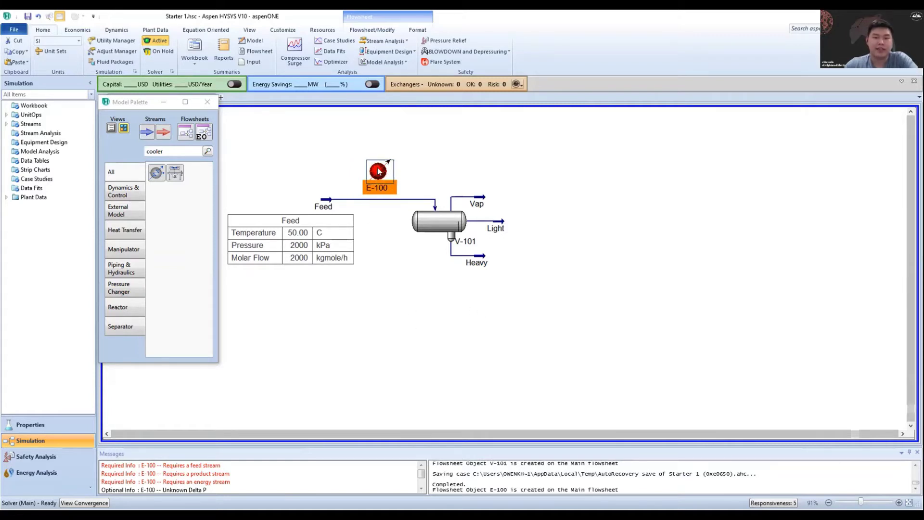
{"action": "left_click", "coordinate": [179, 186]}
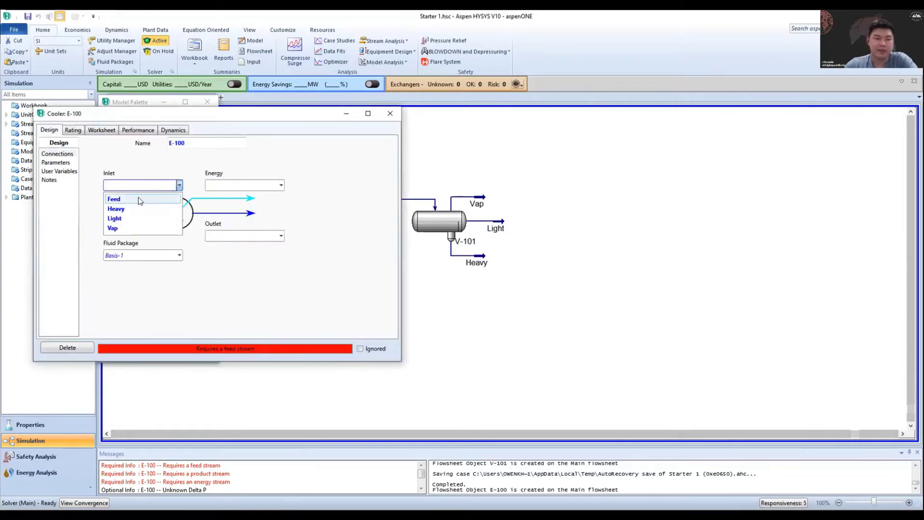
{"action": "left_click", "coordinate": [138, 197]}
{"action": "left_click", "coordinate": [211, 185]}
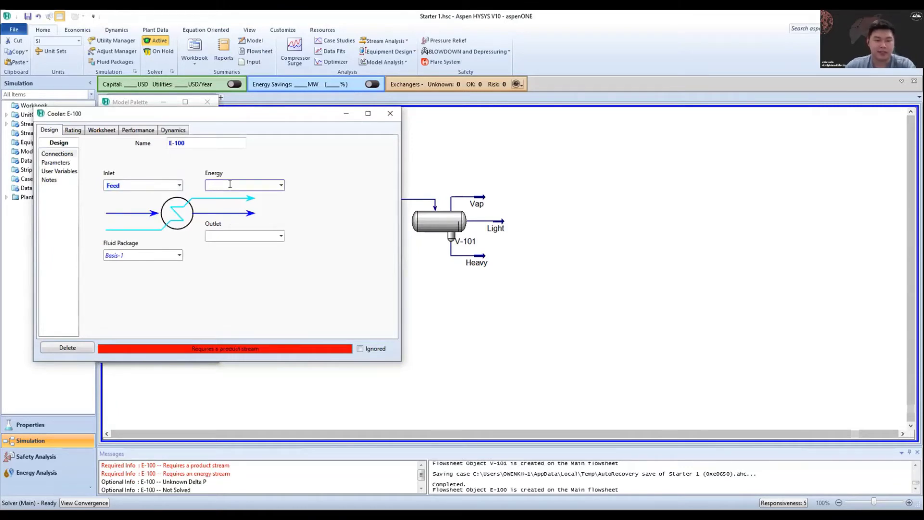
{"action": "type", "text": "QC"}
{"action": "key", "text": "Tab"}
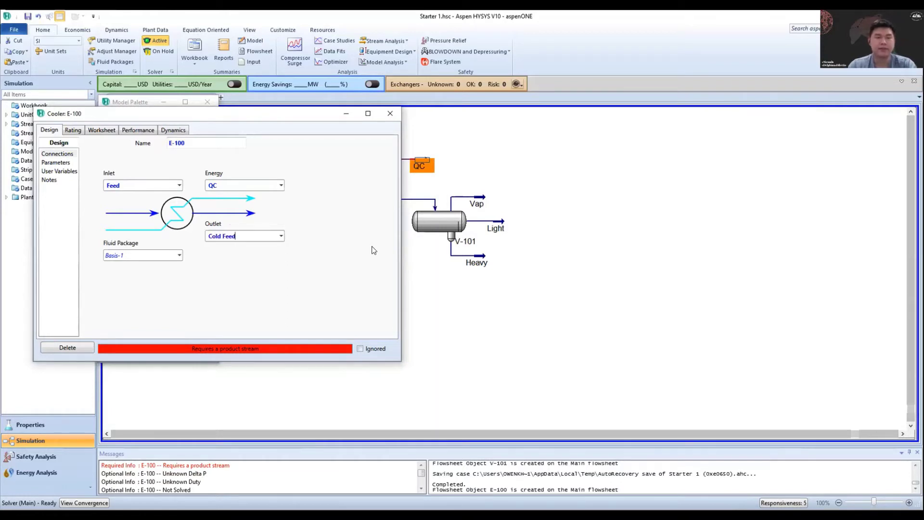
{"action": "type", "text": "Cold Feed"}
{"action": "key", "text": "Return"}
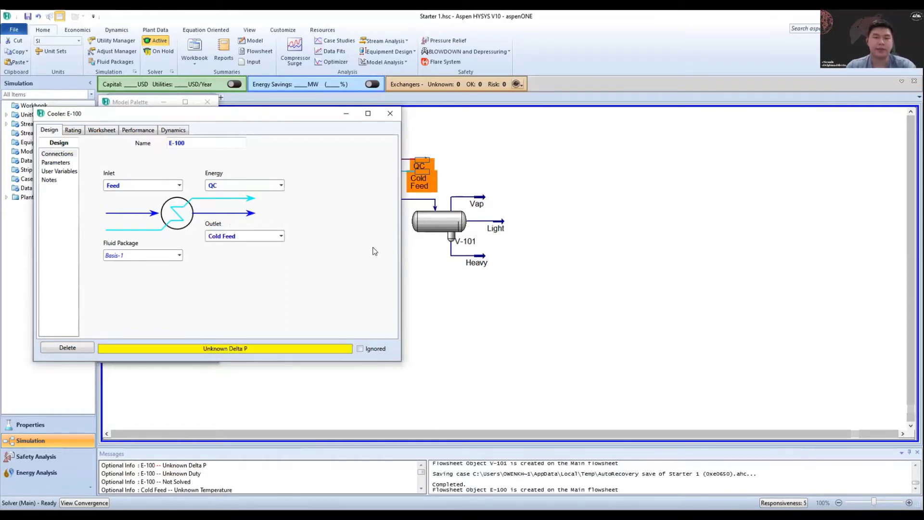
{"action": "left_click", "coordinate": [390, 114]}
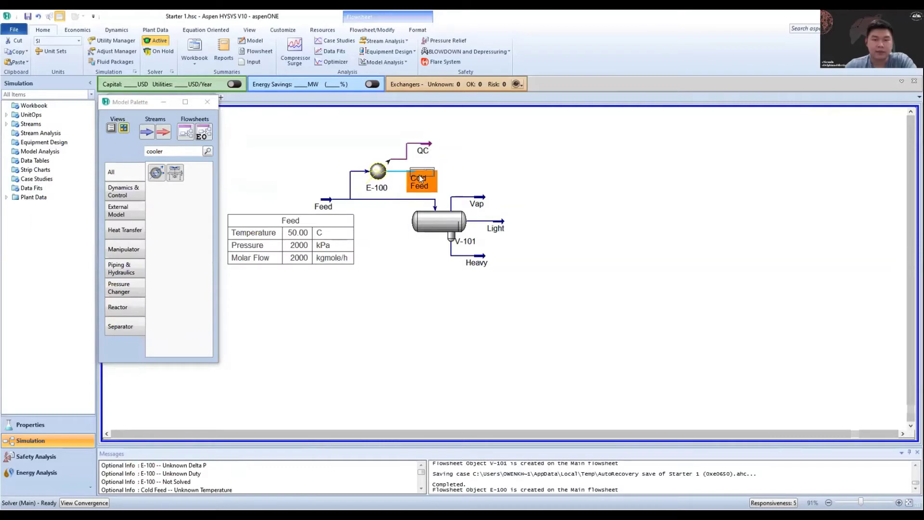
Specify the Cold Feed stream with a temperature of 45 C and a pressure of 2000 kPa.
{"action": "left_click_drag", "start_coordinate": [420, 178], "coordinate": [419, 177]}
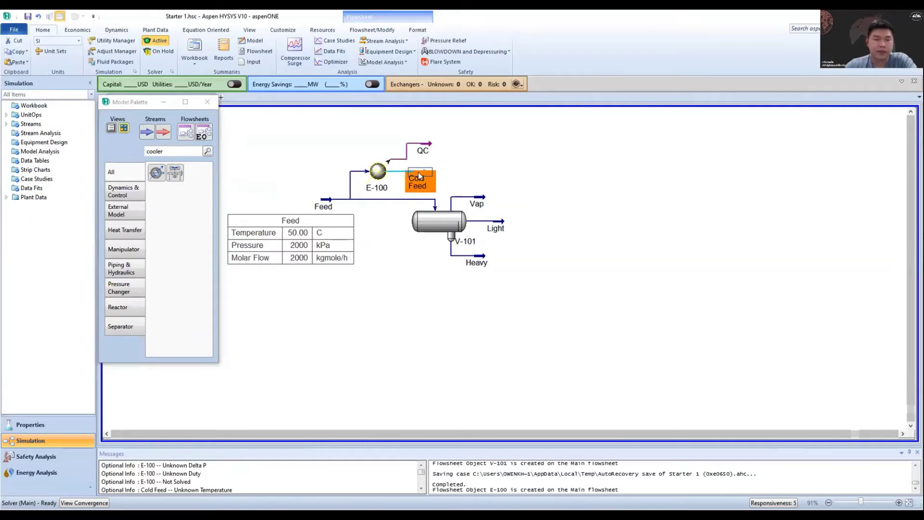
{"action": "double_click", "coordinate": [419, 177]}
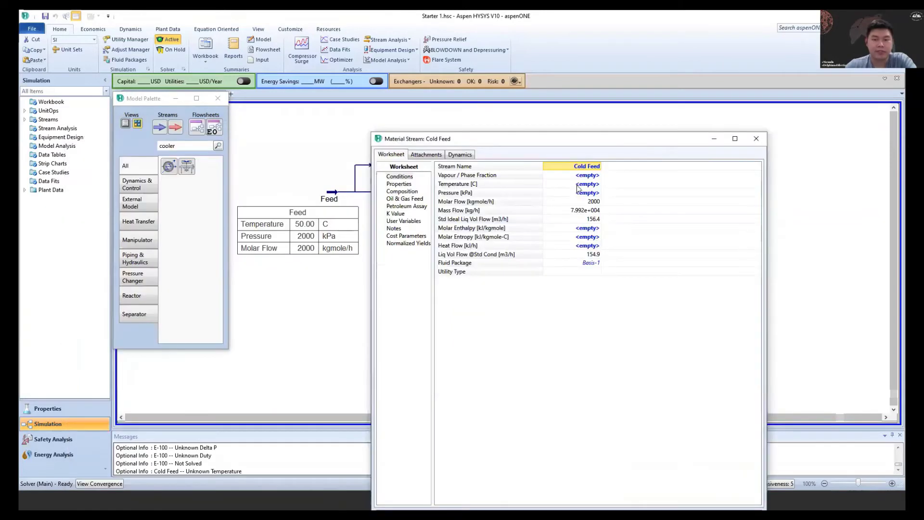
{"action": "left_click", "coordinate": [579, 185]}
{"action": "type", "text": "45"}
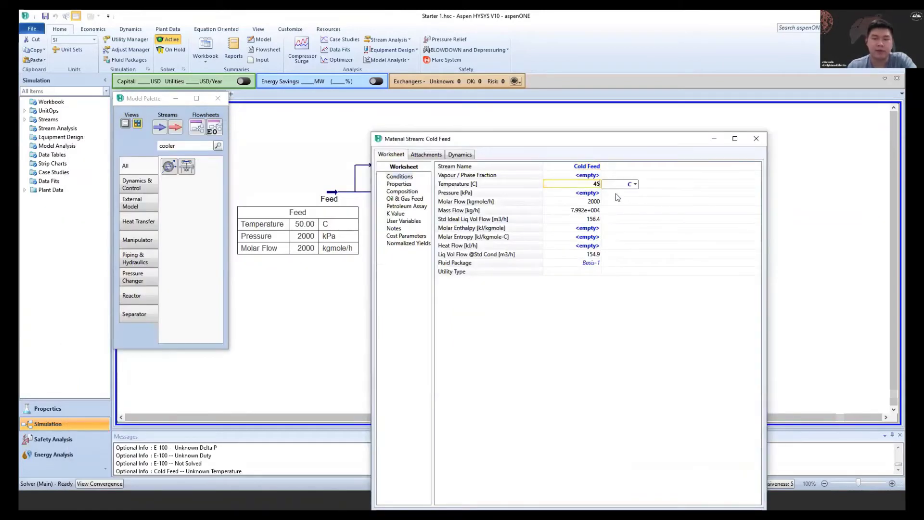
{"action": "key", "text": "Return"}
{"action": "left_click", "coordinate": [755, 137]}
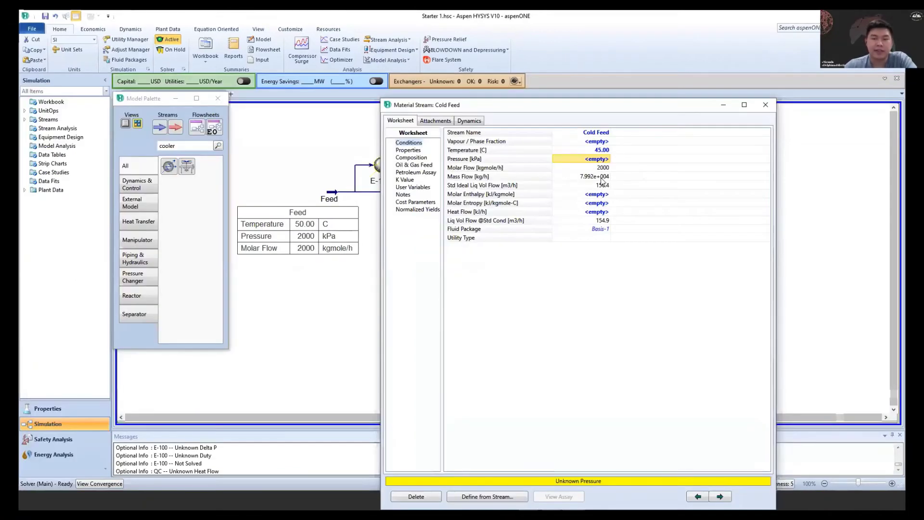
{"action": "mouse_move", "coordinate": [608, 179]}
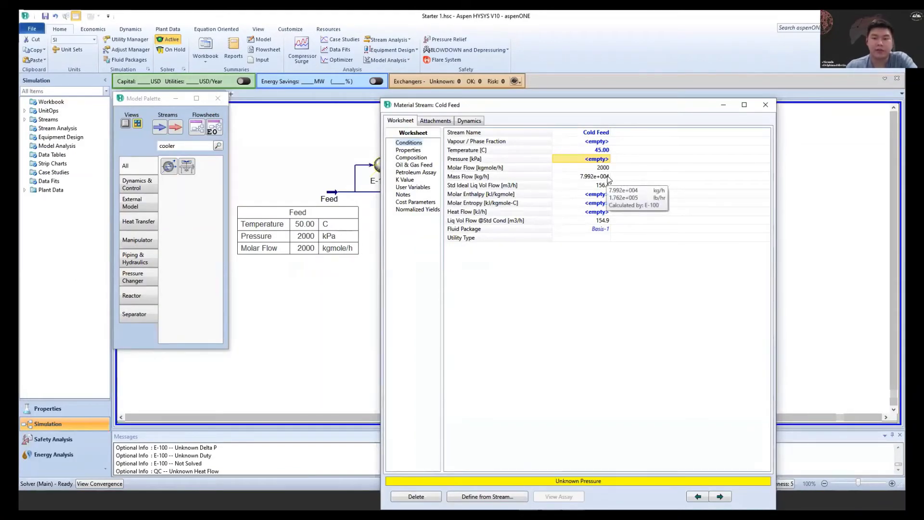
{"action": "type", "text": "2000"}
{"action": "key", "text": "Return"}
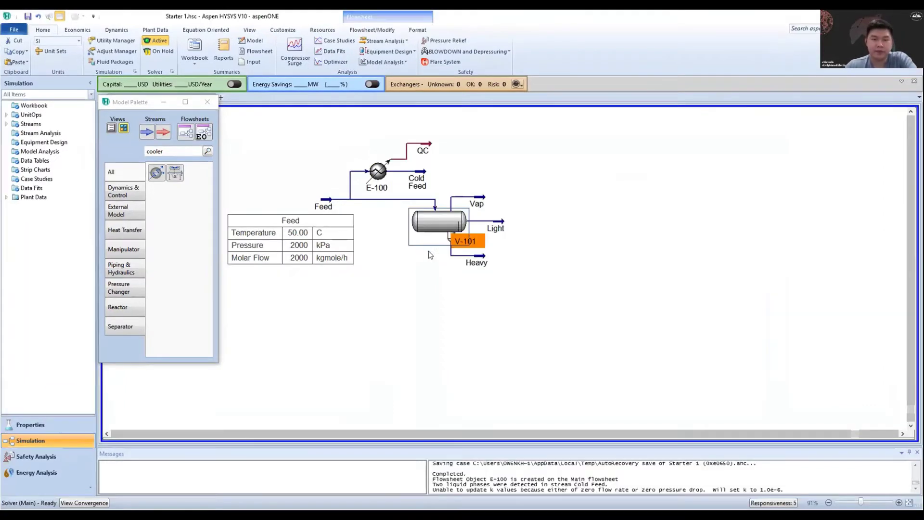
Replace Feed with Cold Feed as the inlet of 3 Phase Separator V-101 and close its property window.
{"action": "double_click", "coordinate": [448, 222]}
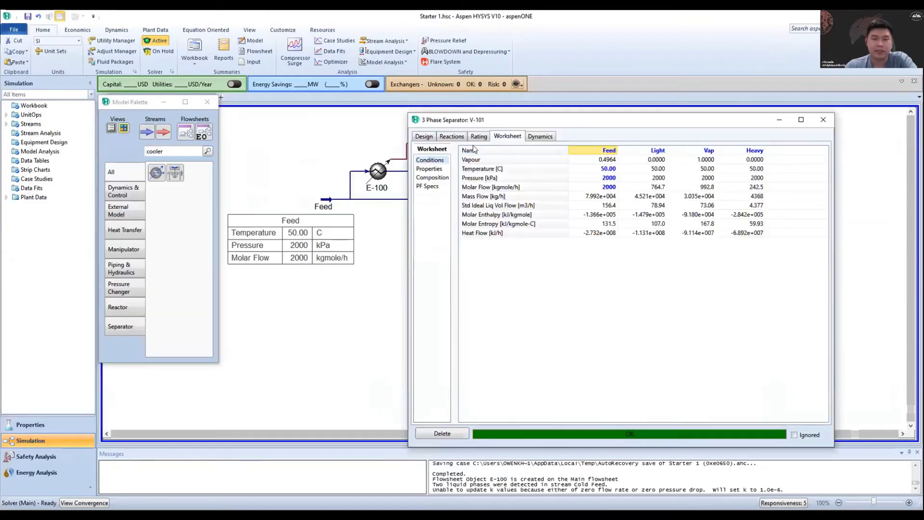
{"action": "left_click", "coordinate": [426, 137]}
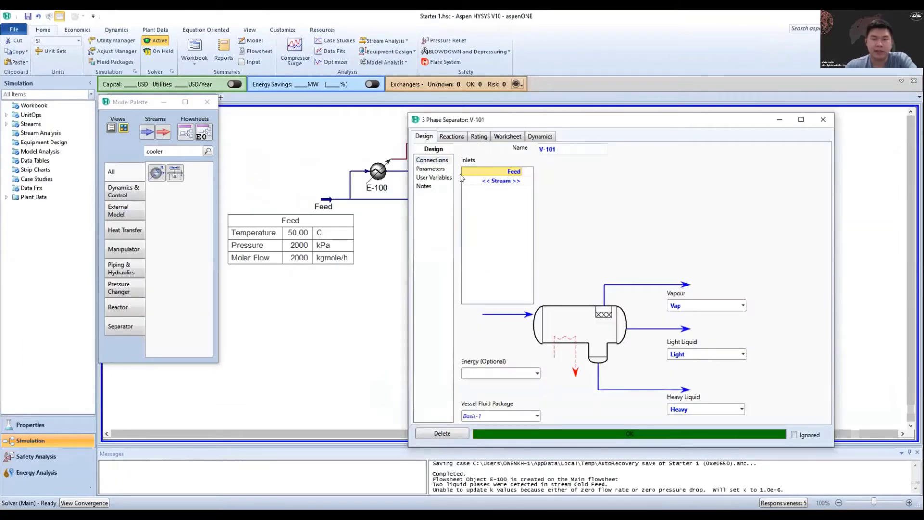
{"action": "left_click", "coordinate": [519, 172]}
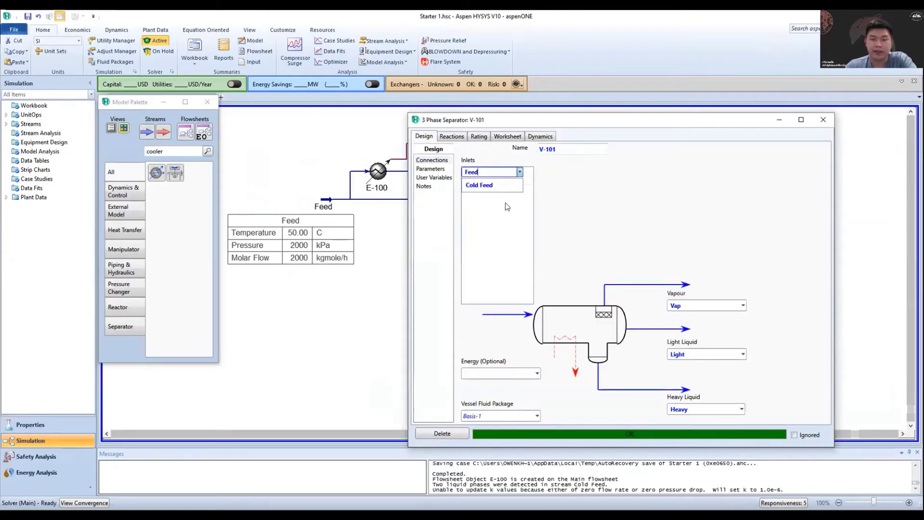
{"action": "left_click", "coordinate": [480, 185]}
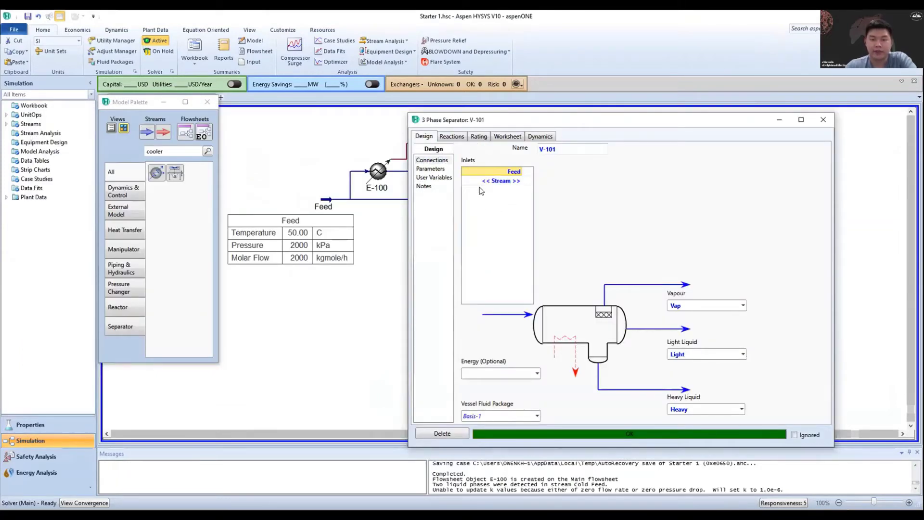
{"action": "left_click", "coordinate": [824, 120]}
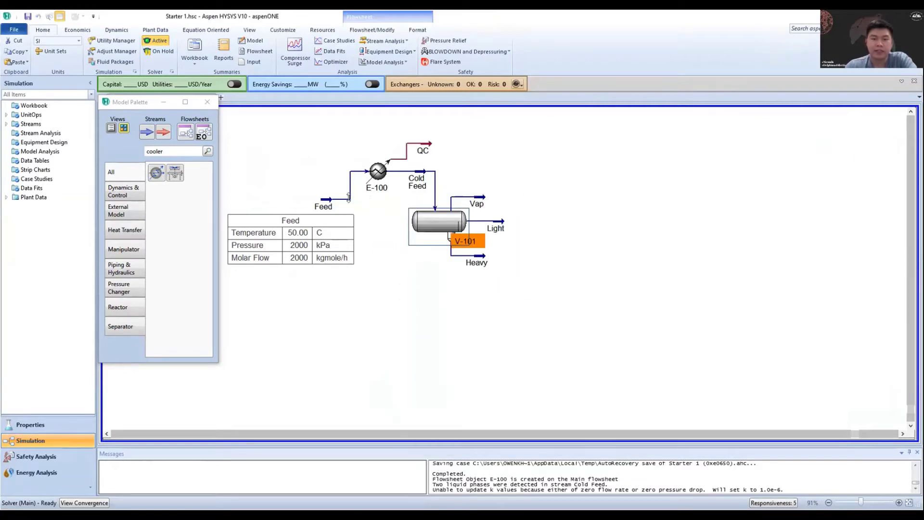
Tidy the flowsheet by lining up Feed, cooler E-100 and Cold Feed, lowering QC, and spacing separator V-101 farther from the cooler.
{"action": "left_click_drag", "start_coordinate": [326, 199], "coordinate": [299, 199]}
{"action": "left_click", "coordinate": [368, 188]}
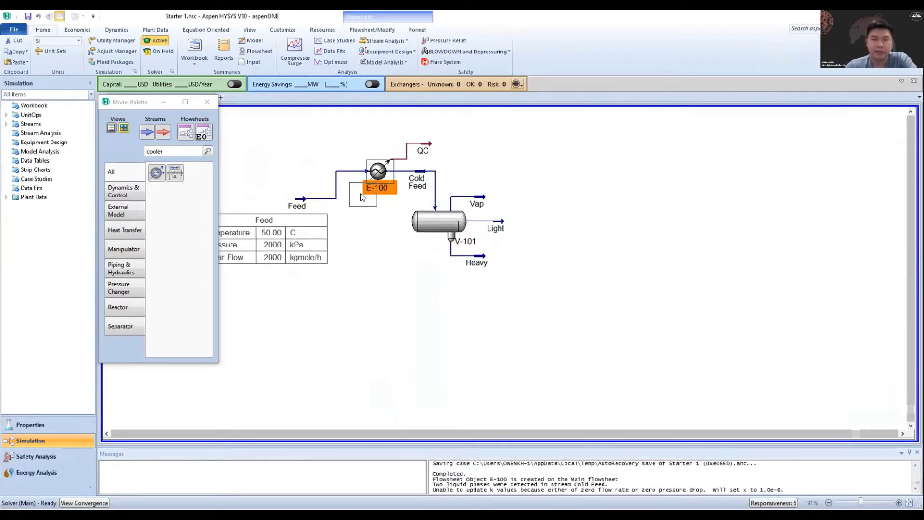
{"action": "left_click_drag", "start_coordinate": [362, 198], "coordinate": [345, 225]}
{"action": "left_click", "coordinate": [425, 177]}
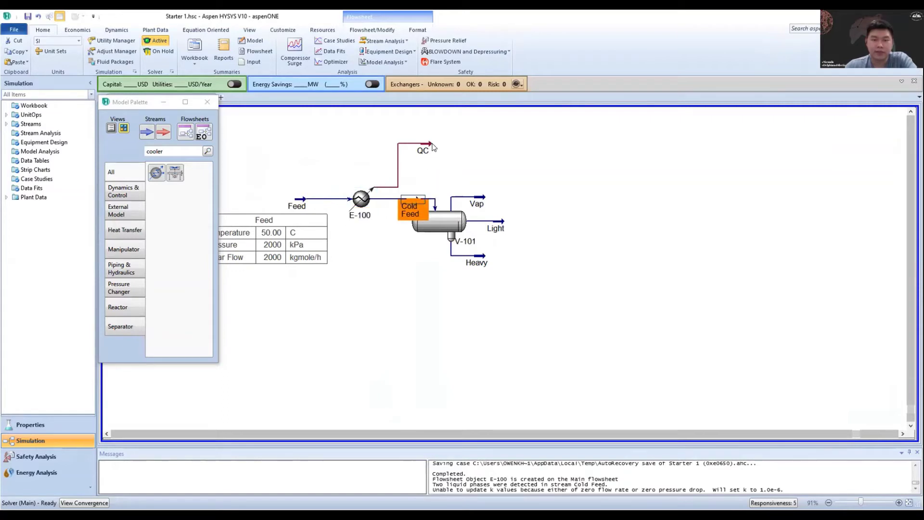
{"action": "left_click_drag", "start_coordinate": [433, 147], "coordinate": [432, 158]}
{"action": "left_click_drag", "start_coordinate": [471, 220], "coordinate": [492, 222]}
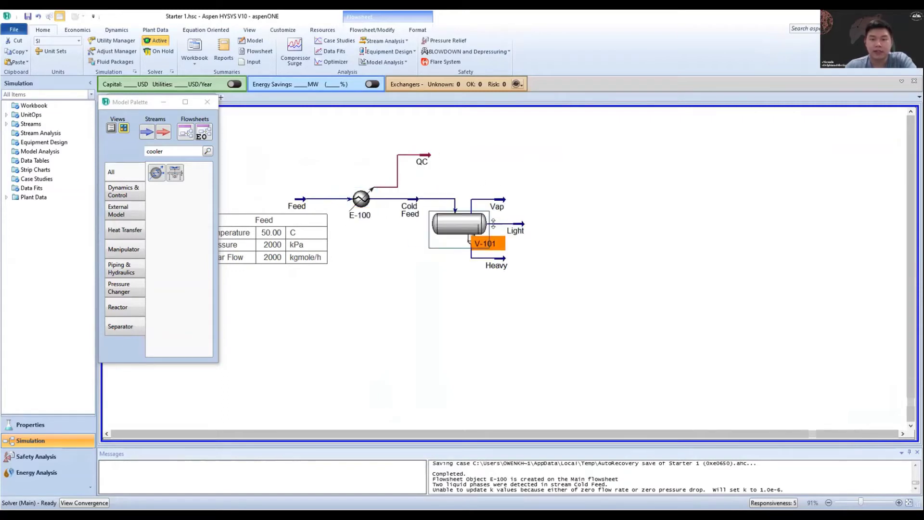
{"action": "left_click", "coordinate": [502, 206]}
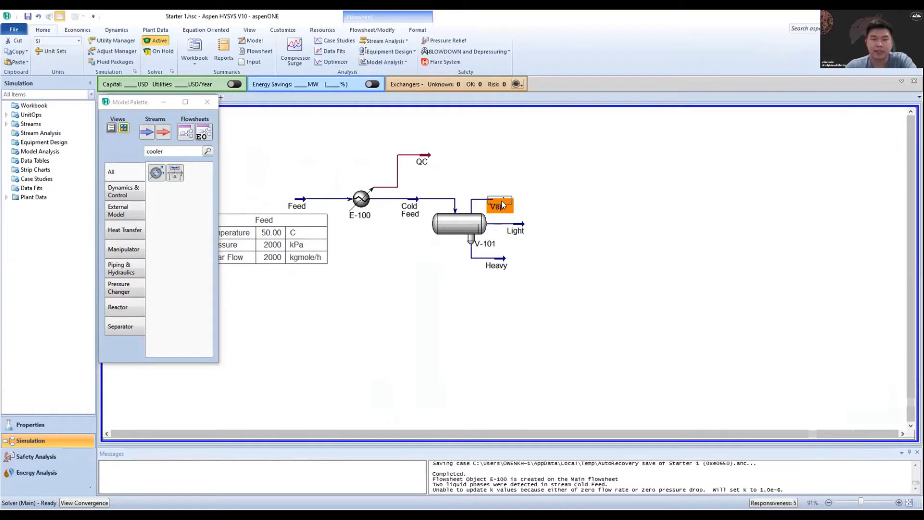
Review separator V-101's stream compositions, conditions and connections with Cold Feed as inlet, and close its property window.
{"action": "double_click", "coordinate": [461, 226]}
{"action": "left_click", "coordinate": [364, 182]}
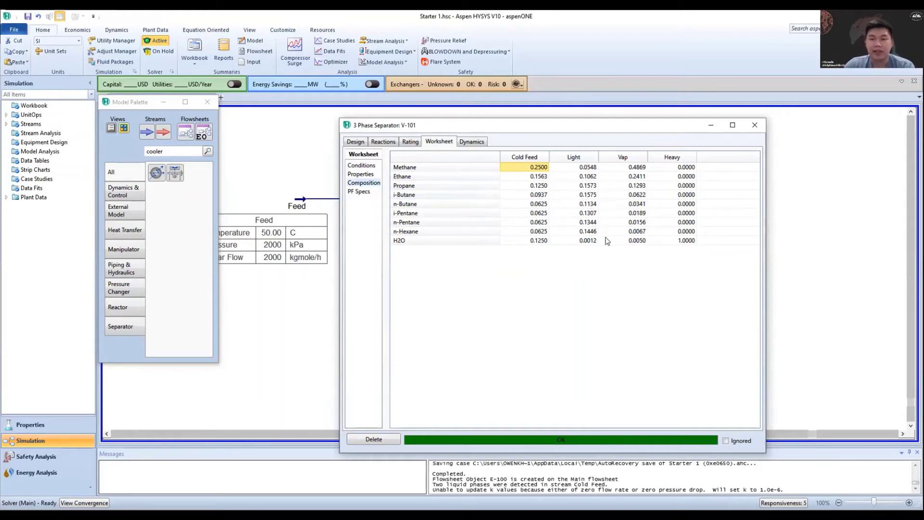
{"action": "left_click", "coordinate": [360, 143]}
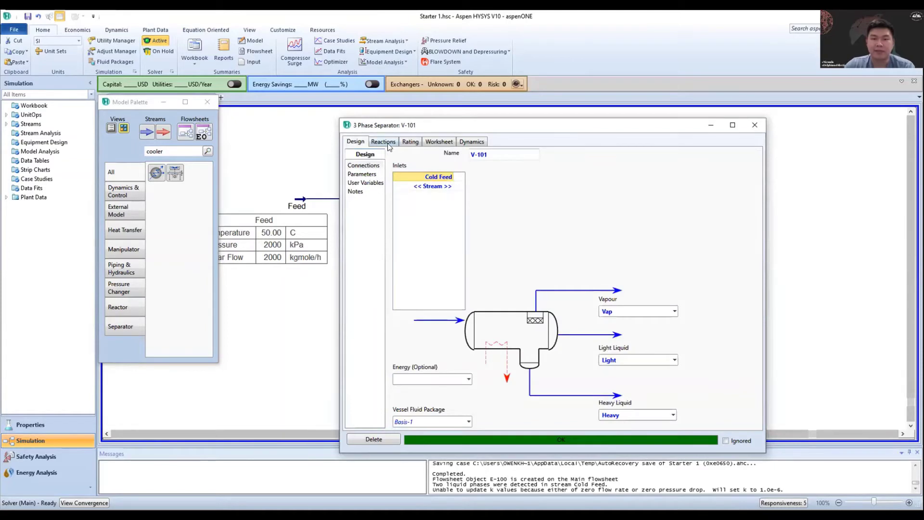
{"action": "left_click", "coordinate": [439, 141]}
{"action": "left_click", "coordinate": [371, 165]}
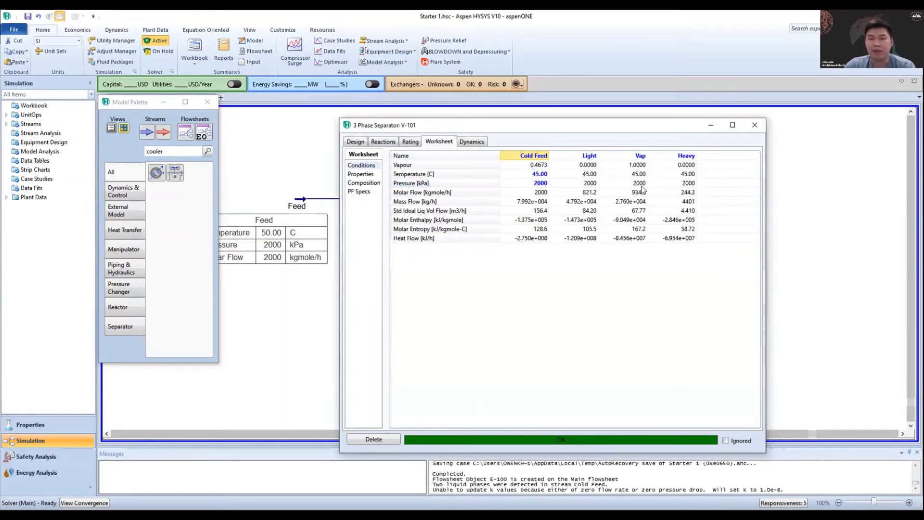
{"action": "left_click", "coordinate": [410, 142]}
{"action": "left_click", "coordinate": [389, 143]}
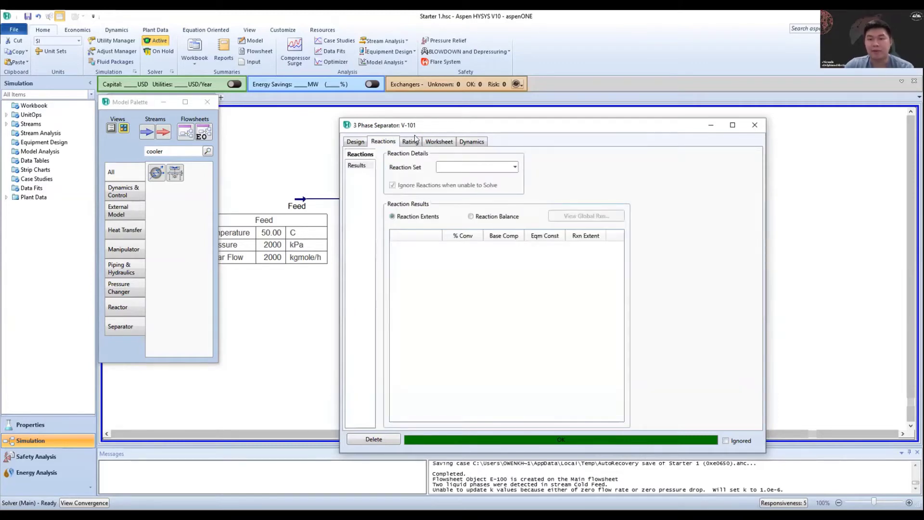
{"action": "left_click", "coordinate": [438, 143]}
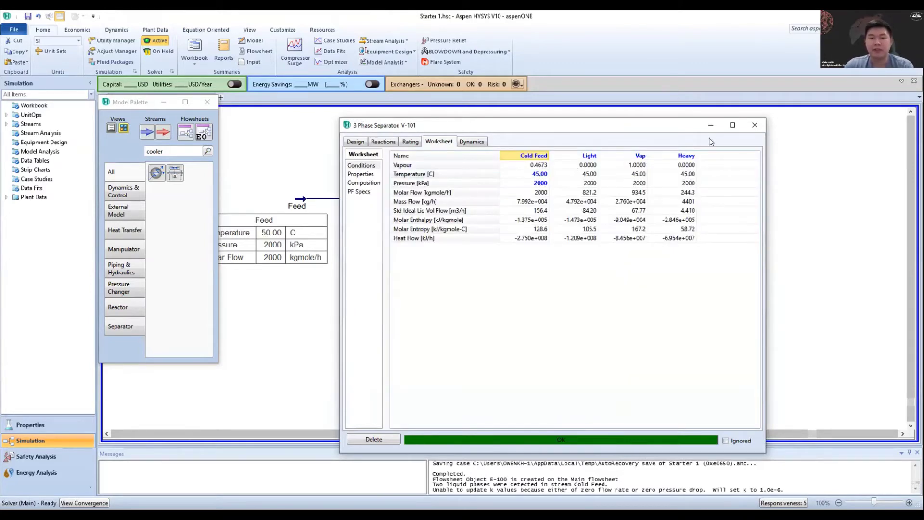
{"action": "left_click", "coordinate": [752, 125]}
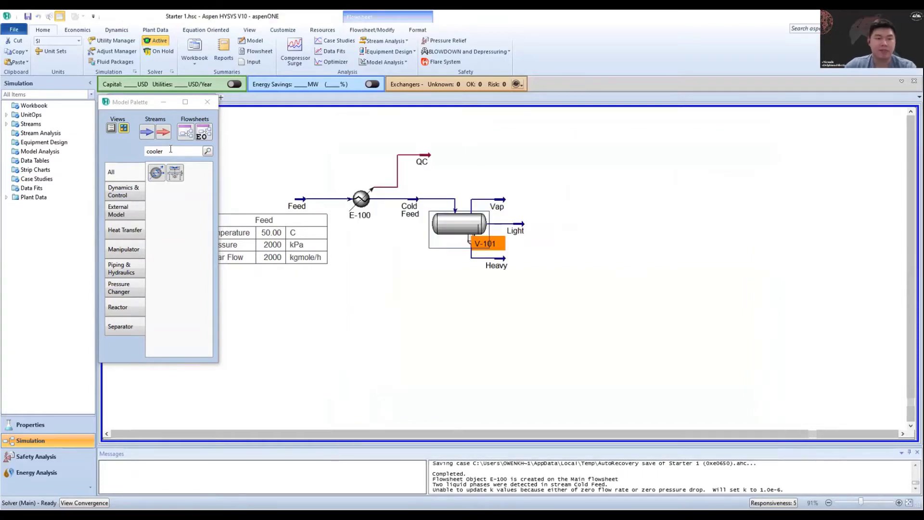
Search the model palette for "adju" and place an Adjust operation above separator V-101.
{"action": "type", "text": "adju"}
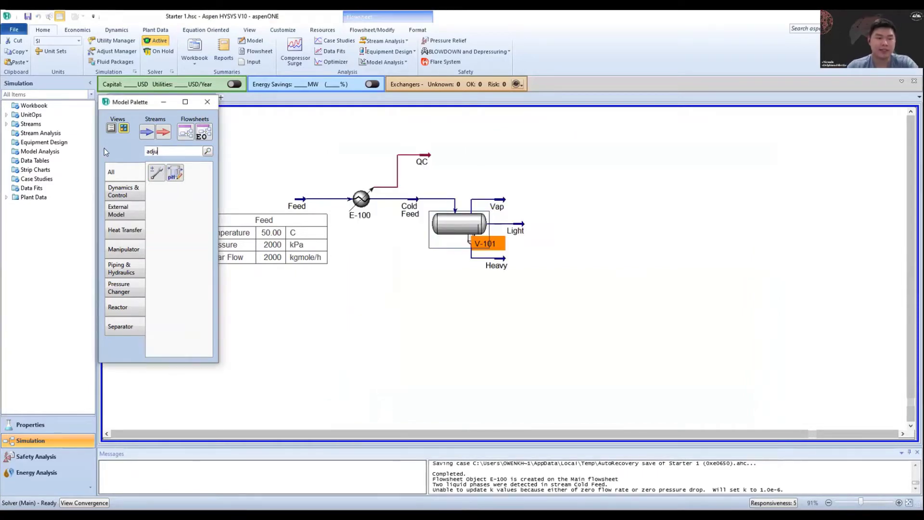
{"action": "left_click", "coordinate": [157, 173]}
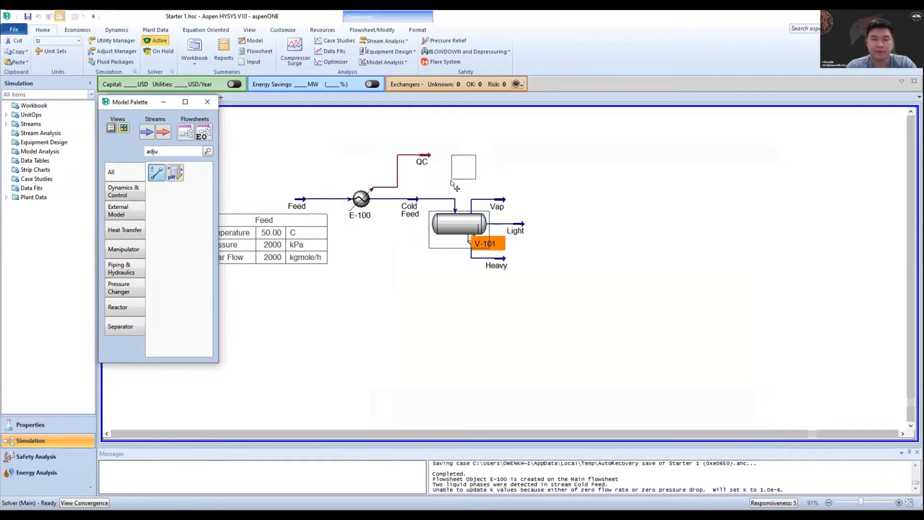
{"action": "left_click", "coordinate": [453, 182]}
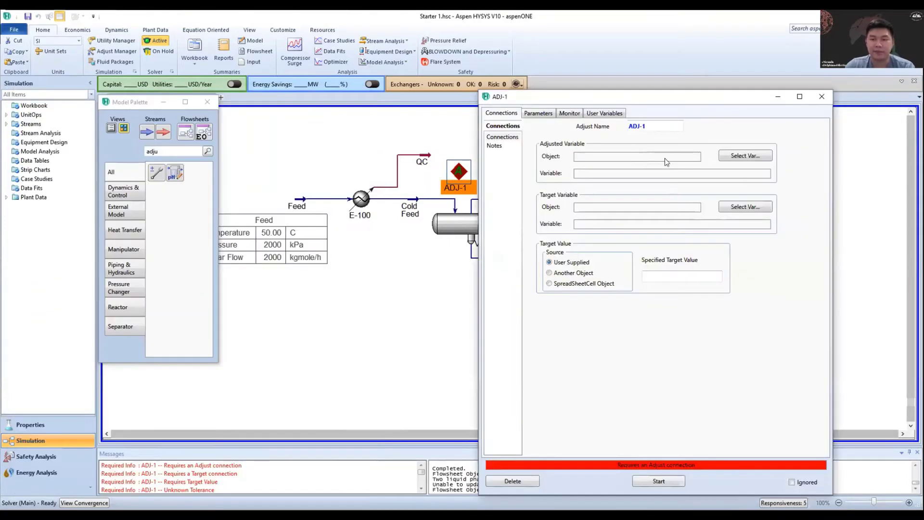
Set the Adjust's adjusted variable to the Temperature of Cold Feed, filtering the variable list with "temp".
{"action": "left_click", "coordinate": [746, 155]}
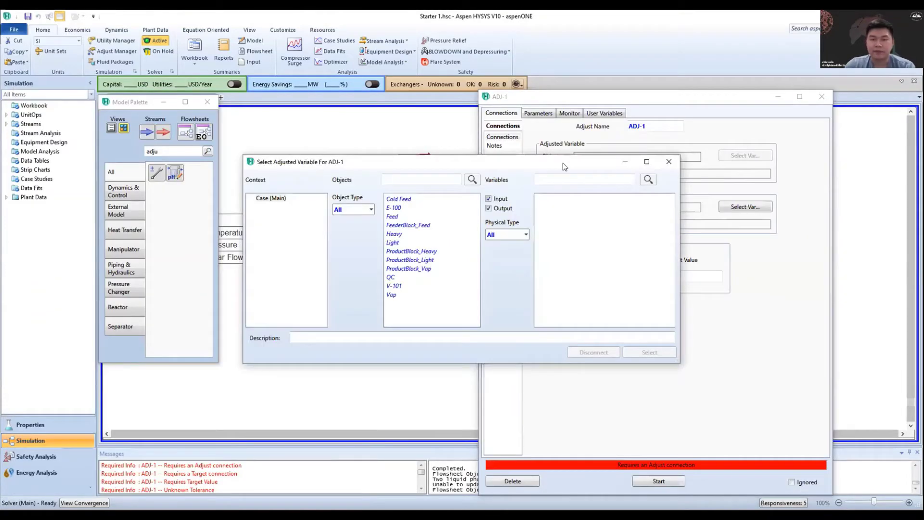
{"action": "left_click_drag", "start_coordinate": [562, 163], "coordinate": [565, 216]}
{"action": "left_click", "coordinate": [406, 231]}
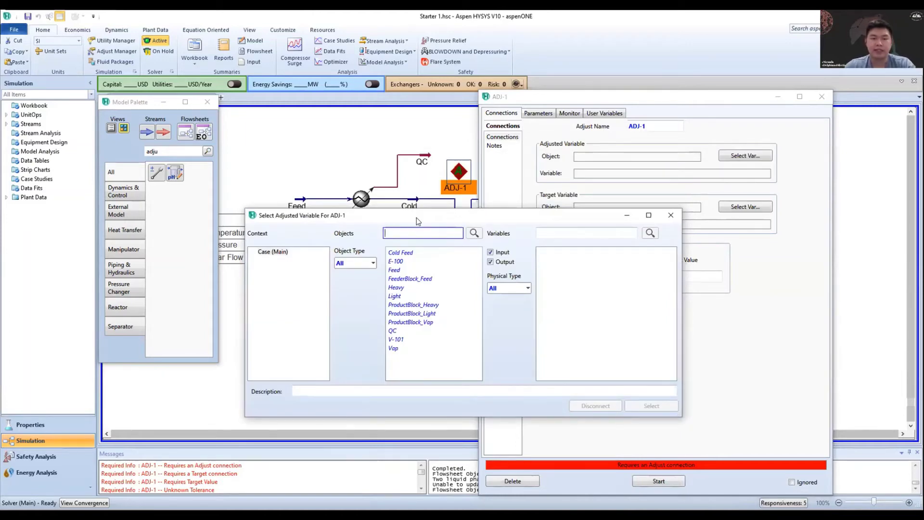
{"action": "left_click_drag", "start_coordinate": [418, 219], "coordinate": [423, 241]}
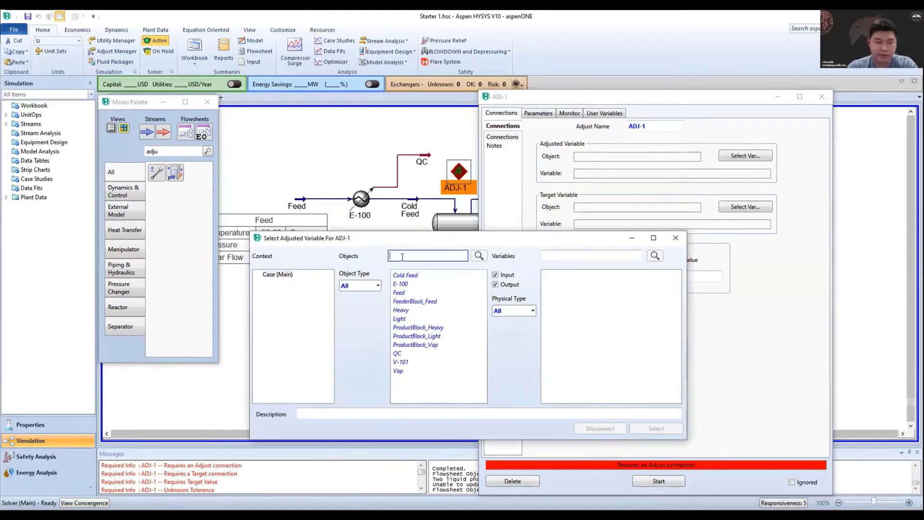
{"action": "left_click", "coordinate": [413, 276]}
{"action": "left_click", "coordinate": [567, 256]}
{"action": "type", "text": "temp"}
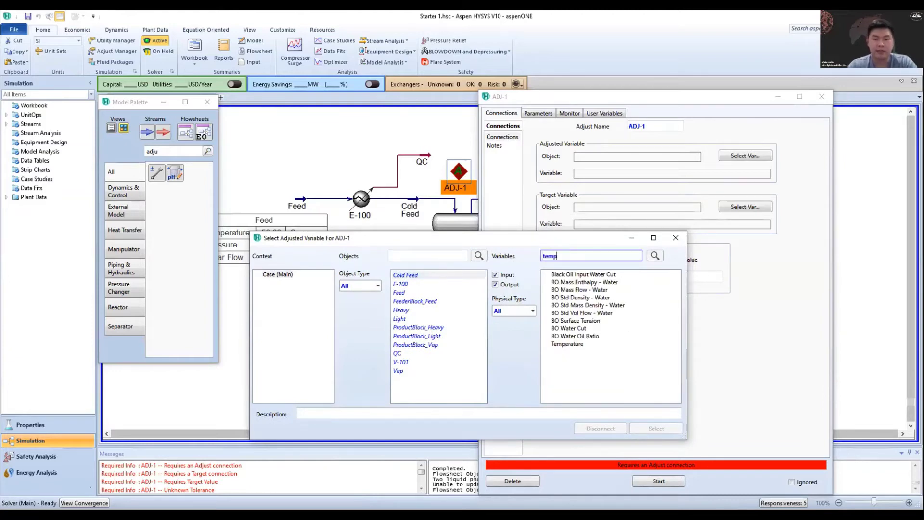
{"action": "key", "text": "Return"}
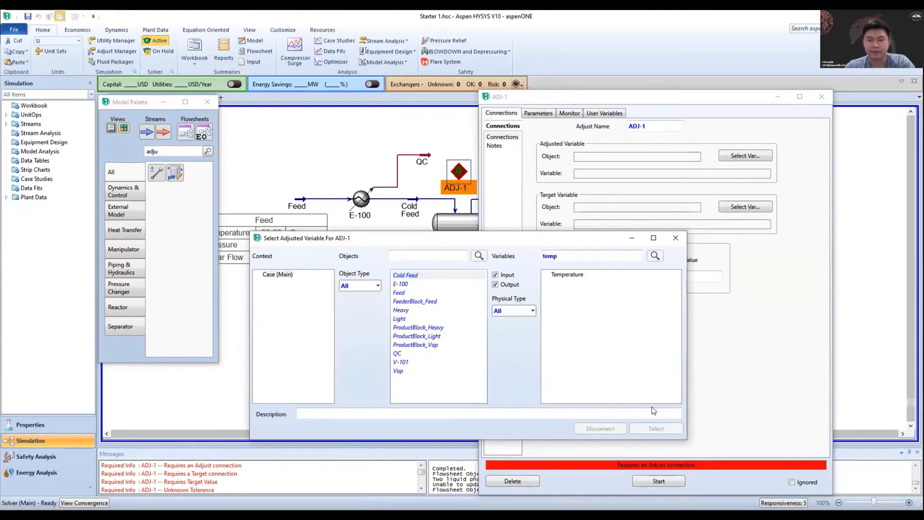
{"action": "left_click", "coordinate": [571, 274]}
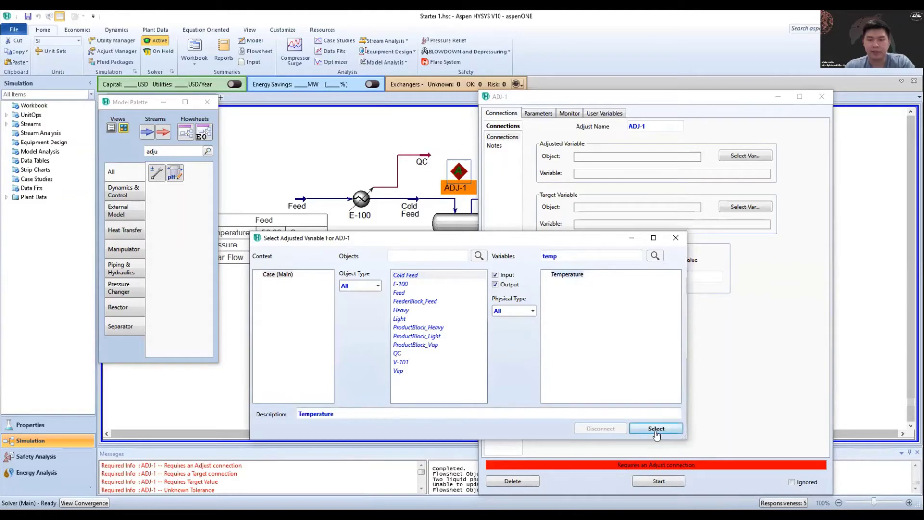
{"action": "left_click", "coordinate": [657, 429]}
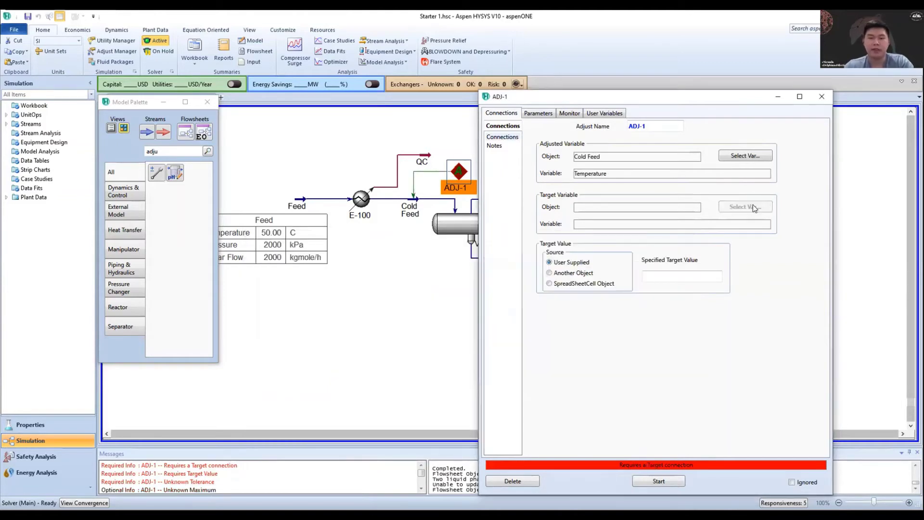
Set the Adjust's target variable to Master Comp Mole Frac (H2O) of the Vap stream, filtering the variables with "frac".
{"action": "left_click", "coordinate": [753, 206]}
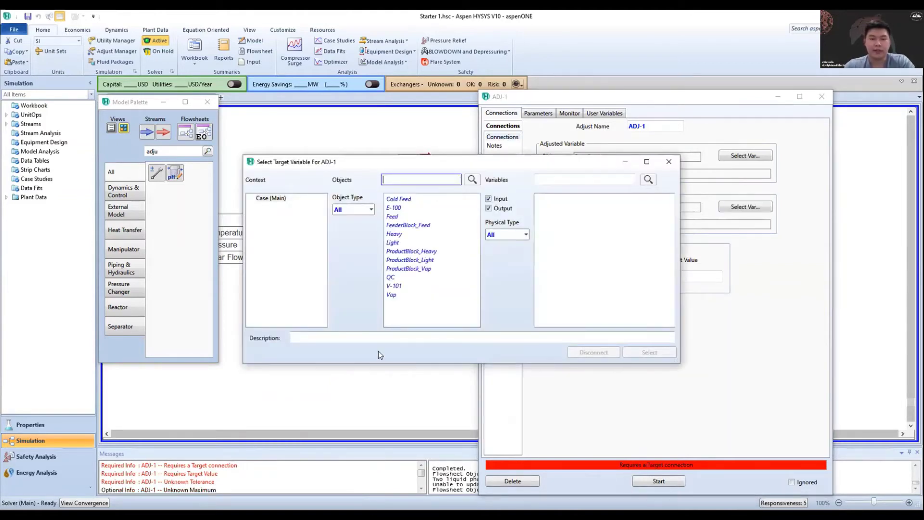
{"action": "left_click", "coordinate": [543, 246]}
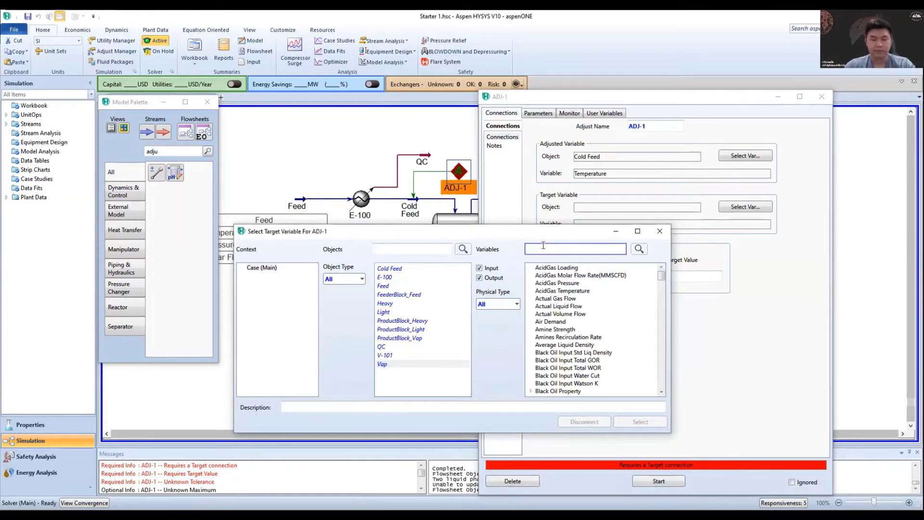
{"action": "type", "text": "fra"}
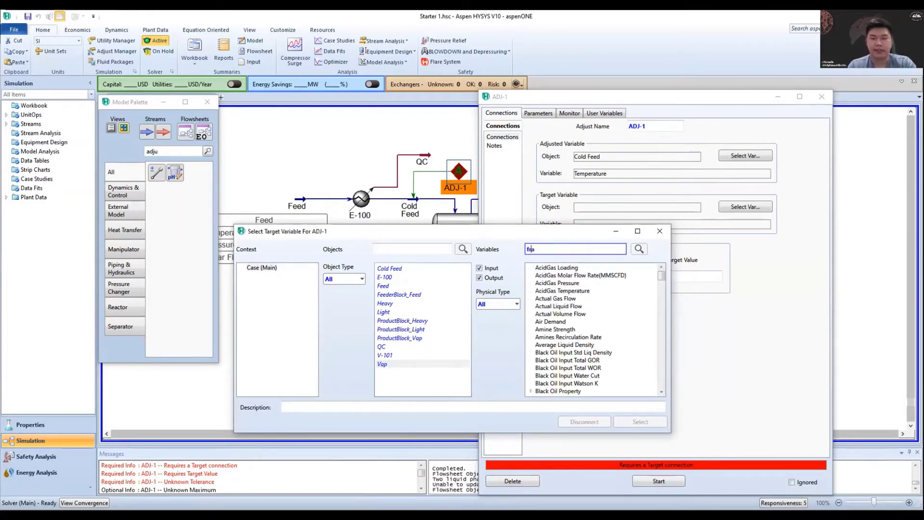
{"action": "type", "text": "c"}
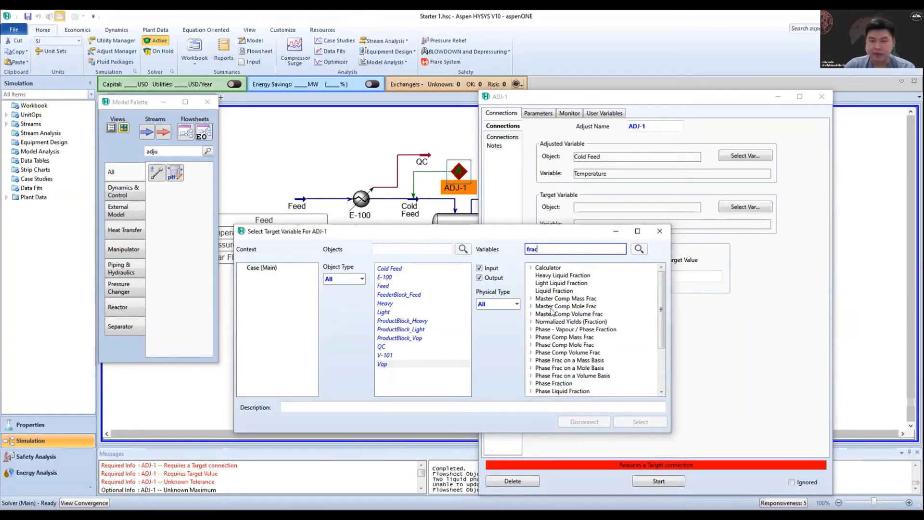
{"action": "left_click", "coordinate": [531, 307]}
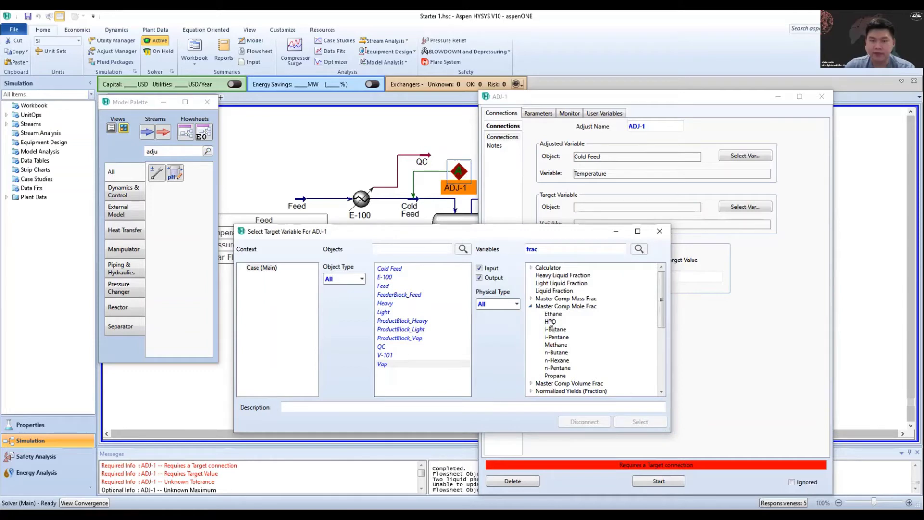
{"action": "left_click", "coordinate": [551, 322]}
{"action": "left_click", "coordinate": [640, 422]}
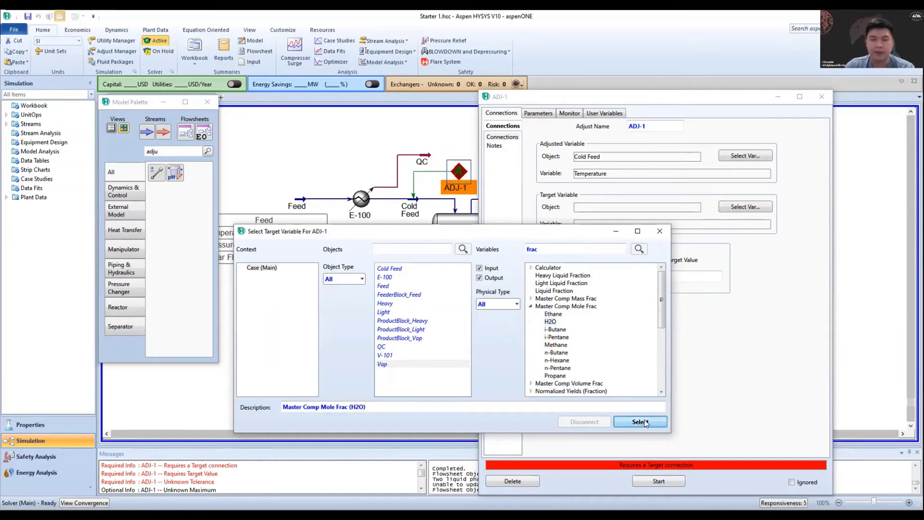
Specify a target value of 0.005 for ADJ-1, start its calculation and close its property window.
{"action": "left_click", "coordinate": [676, 276]}
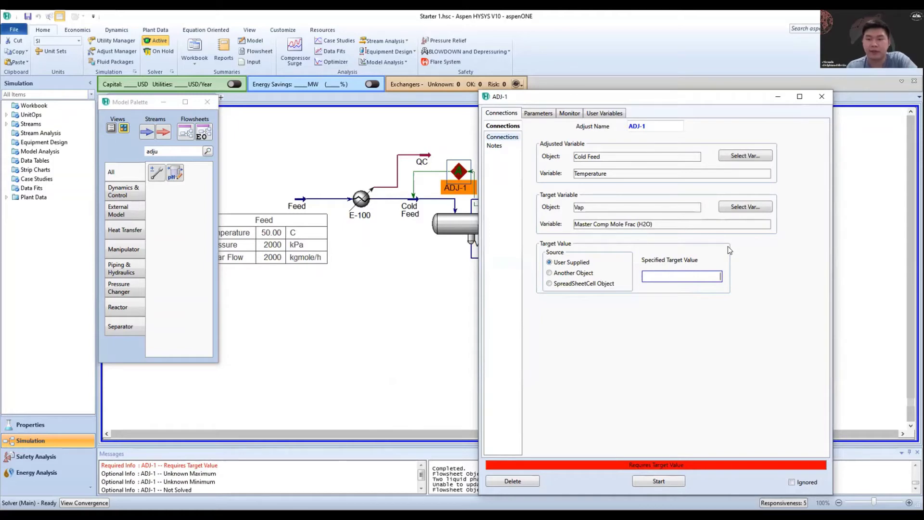
{"action": "type", "text": "0"}
{"action": "key", "text": "Return"}
{"action": "type", "text": "5"}
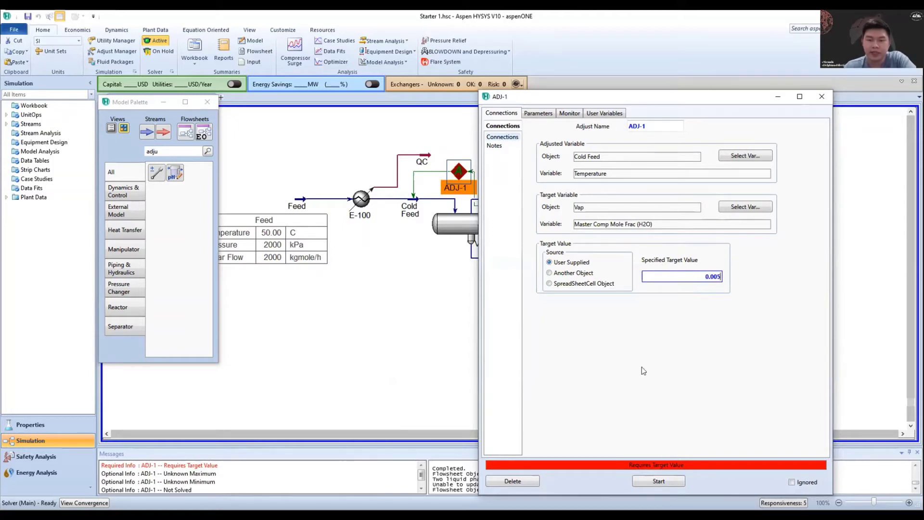
{"action": "key", "text": "Return"}
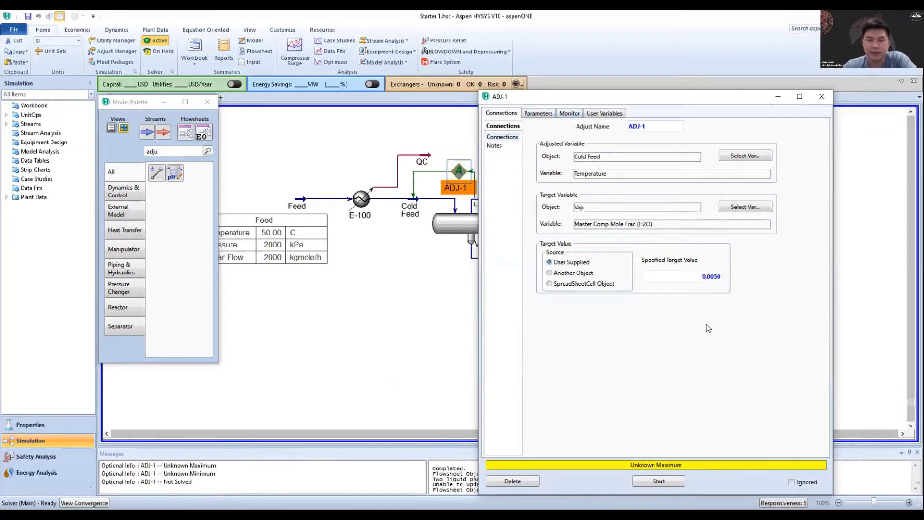
{"action": "left_click", "coordinate": [655, 482]}
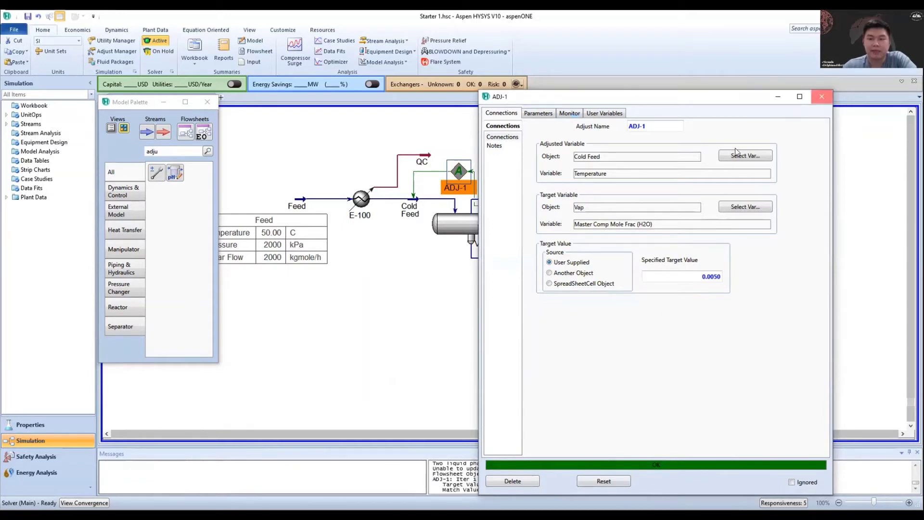
{"action": "left_click", "coordinate": [822, 96]}
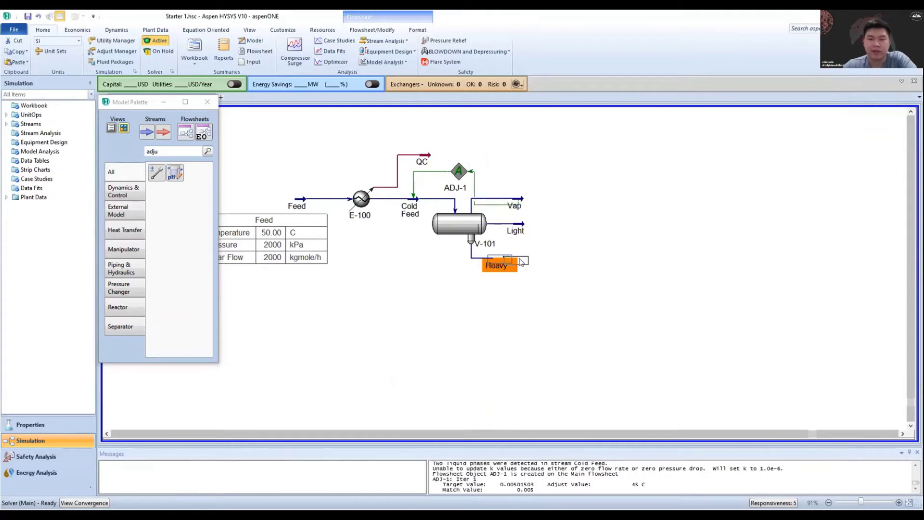
Line up the Heavy stream's end with Vap and Light, and review Cold Feed's conditions and Vap's composition.
{"action": "left_click_drag", "start_coordinate": [521, 263], "coordinate": [522, 263]}
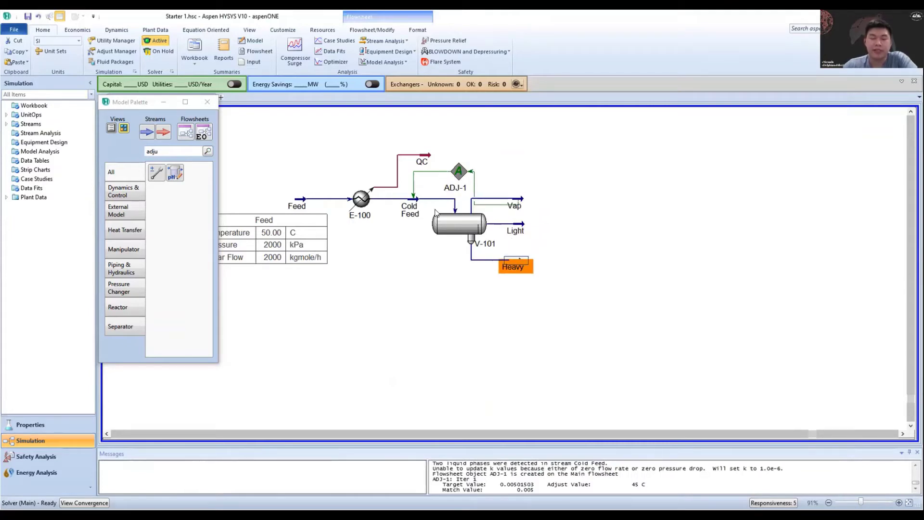
{"action": "double_click", "coordinate": [410, 210]}
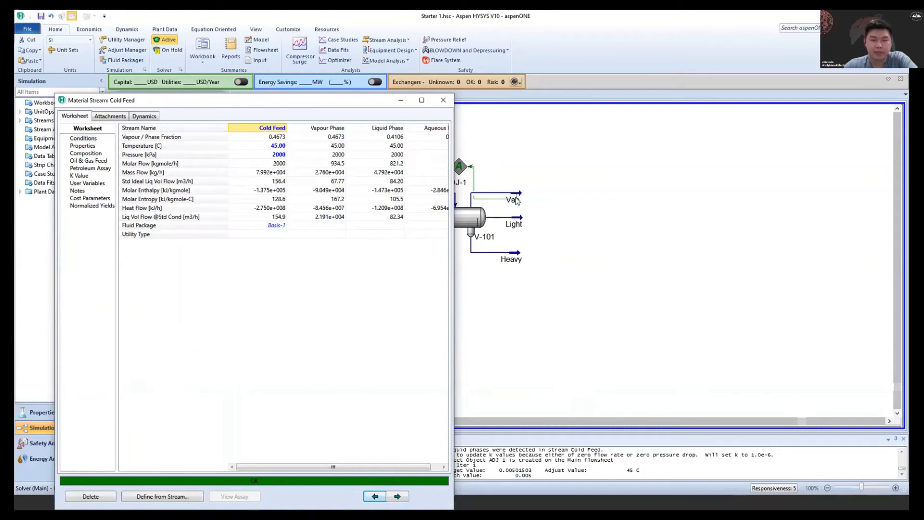
{"action": "double_click", "coordinate": [516, 201]}
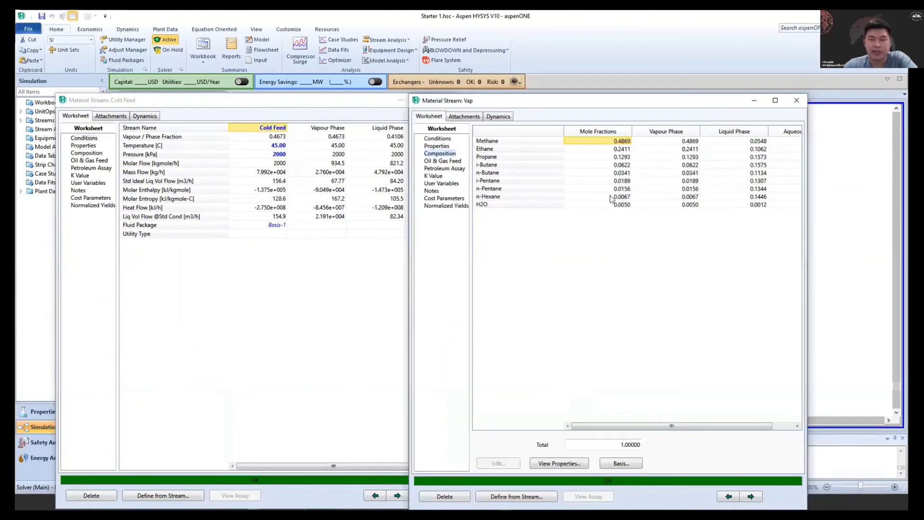
{"action": "left_click", "coordinate": [797, 100]}
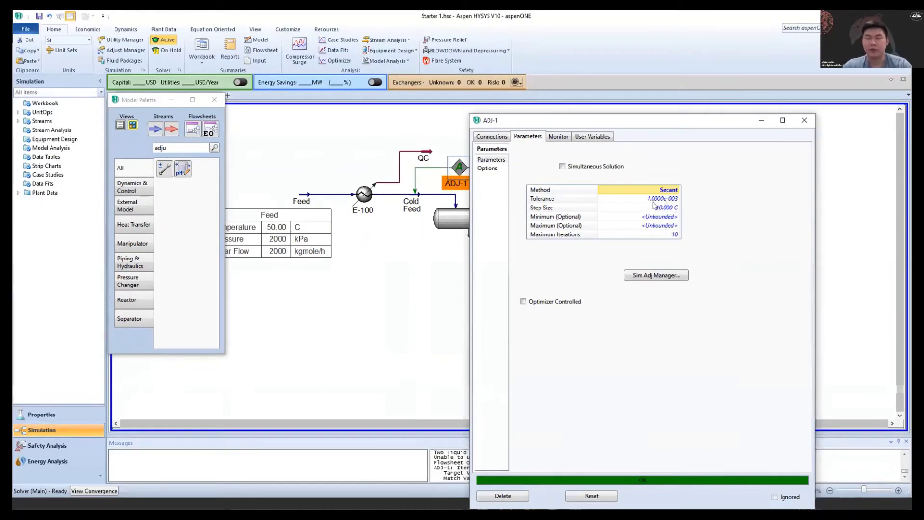
Review ADJ-1's connections and target value, and set its tolerance to 1e-5.
{"action": "left_click", "coordinate": [499, 137]}
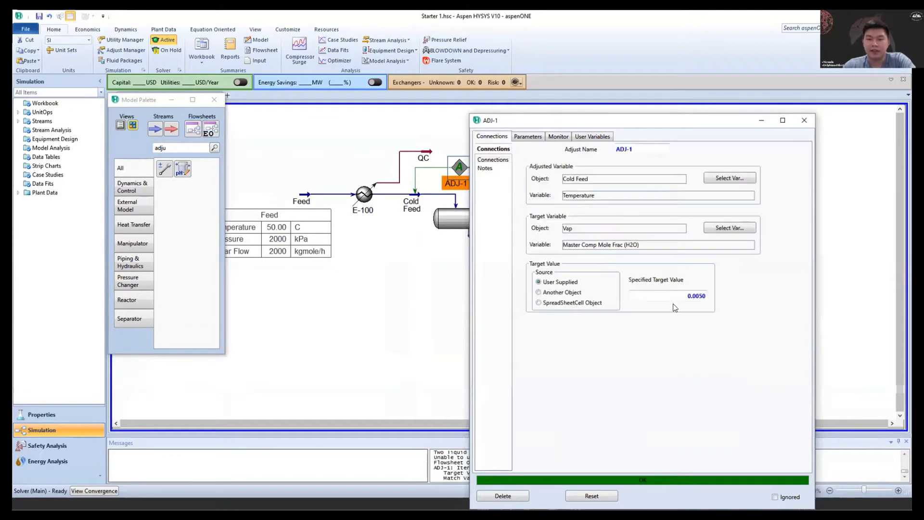
{"action": "left_click", "coordinate": [530, 137]}
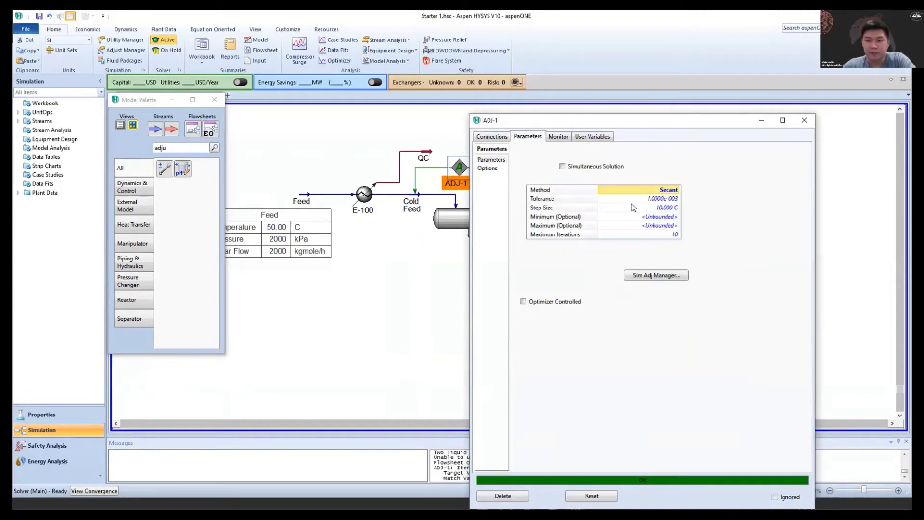
{"action": "left_click", "coordinate": [670, 200]}
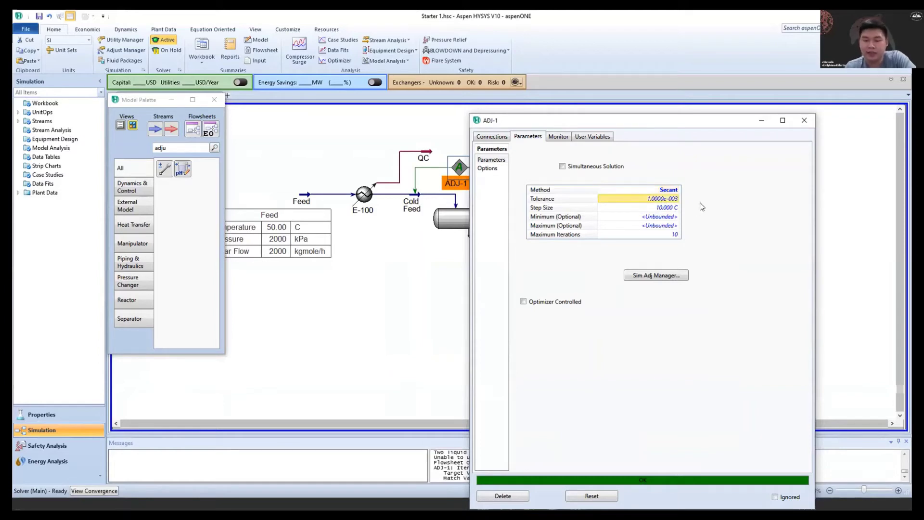
{"action": "type", "text": "1"}
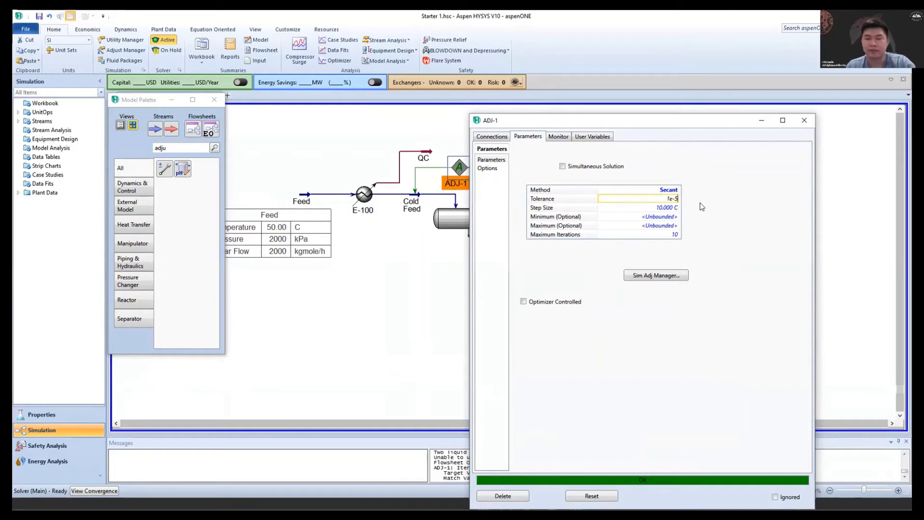
{"action": "type", "text": "e-5"}
{"action": "key", "text": "Return"}
{"action": "left_click", "coordinate": [492, 136]}
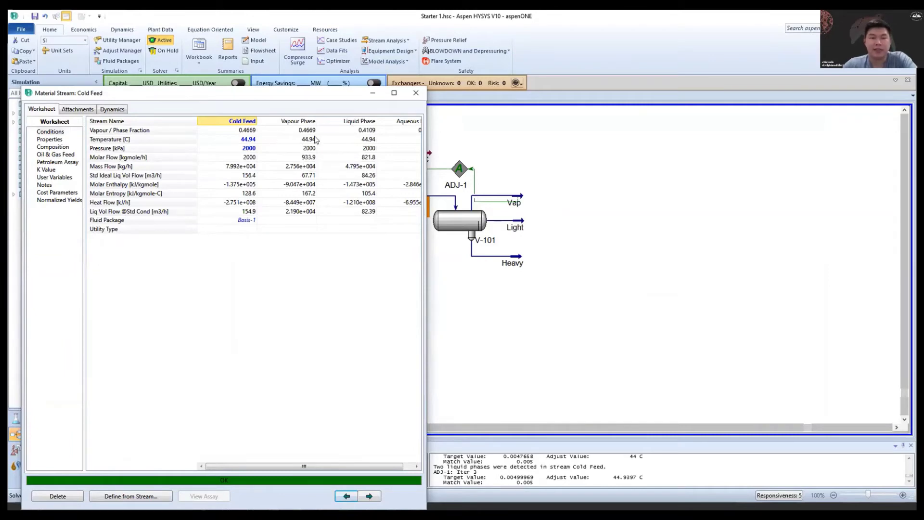
Close the Cold Feed window after checking its conditions, and inspect the Vap stream.
{"action": "left_click", "coordinate": [416, 96]}
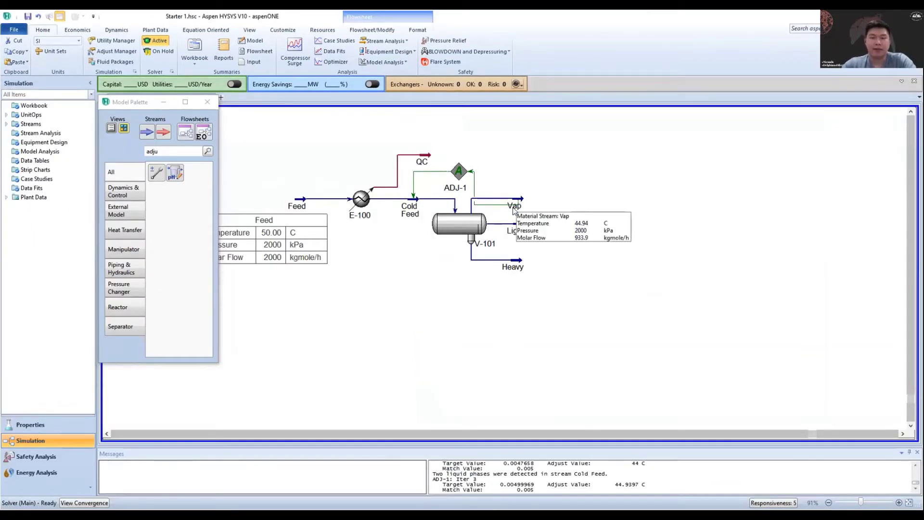
{"action": "left_click", "coordinate": [516, 200]}
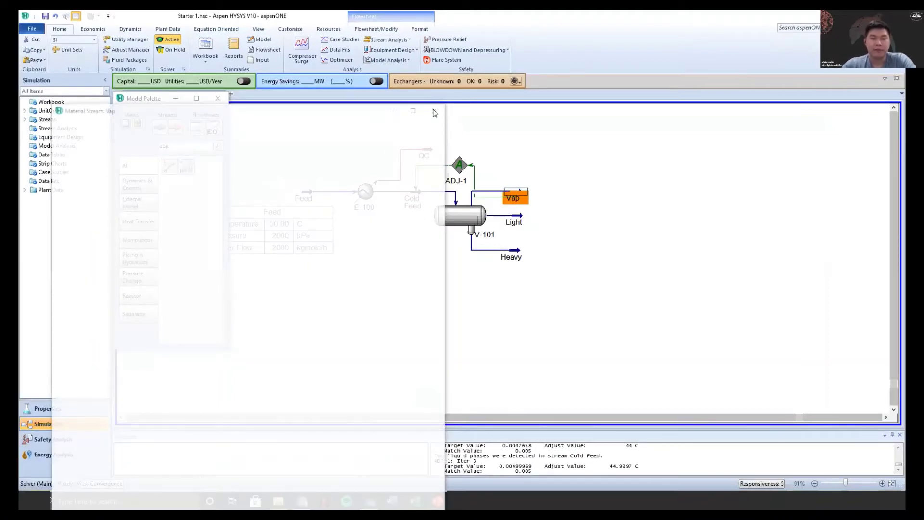
{"action": "left_click", "coordinate": [288, 156]}
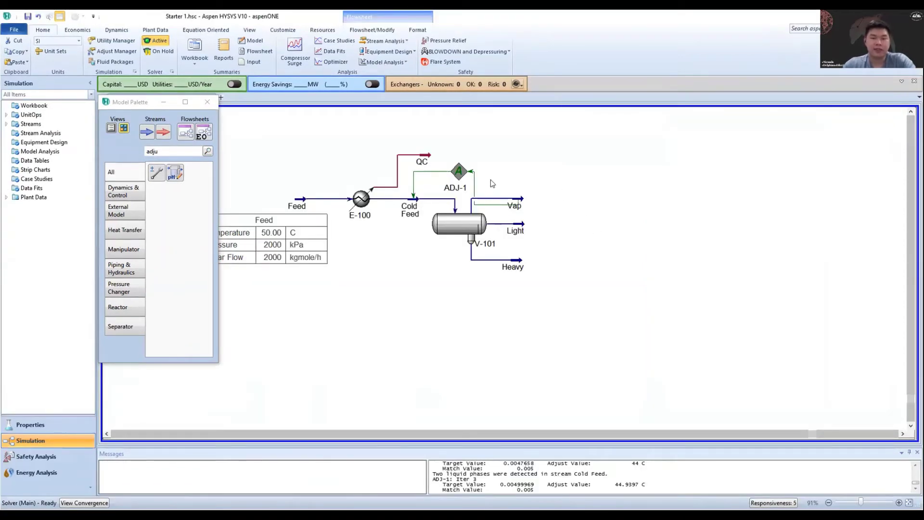
Review the stream conditions of separator V-101 and quick-size it as a horizontal flat cylinder with a boot.
{"action": "left_click", "coordinate": [469, 232]}
{"action": "double_click", "coordinate": [469, 232]}
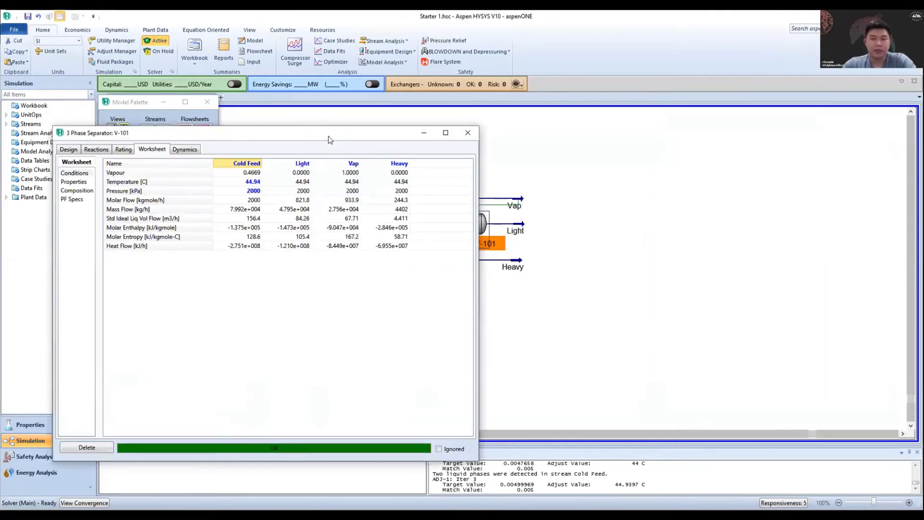
{"action": "left_click_drag", "start_coordinate": [328, 135], "coordinate": [589, 130]}
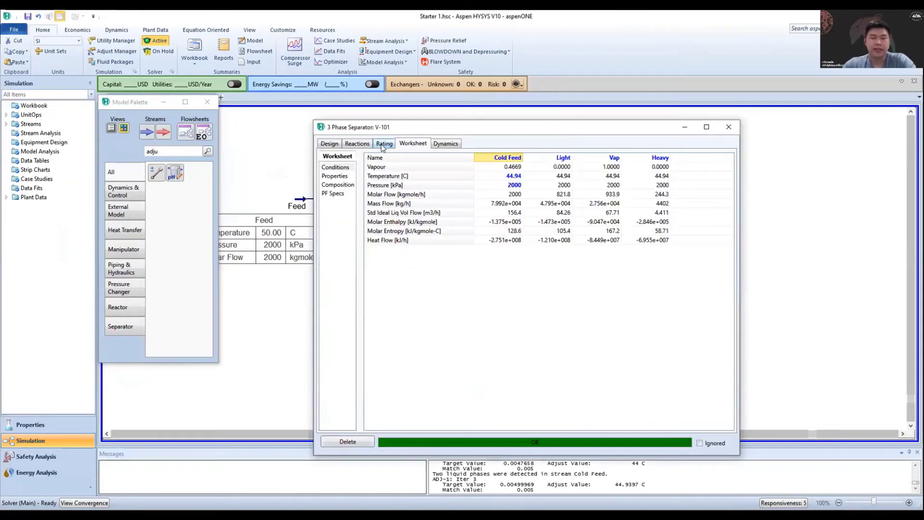
{"action": "left_click", "coordinate": [383, 145]}
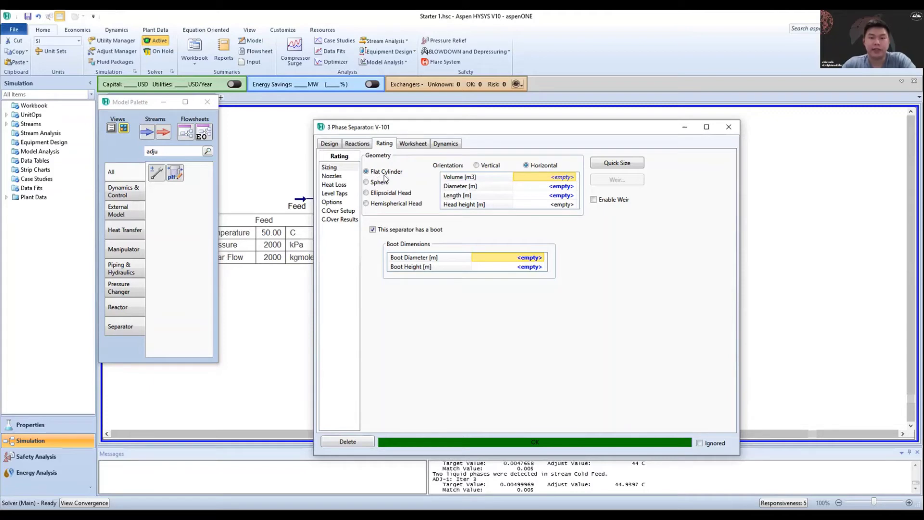
{"action": "left_click", "coordinate": [623, 166]}
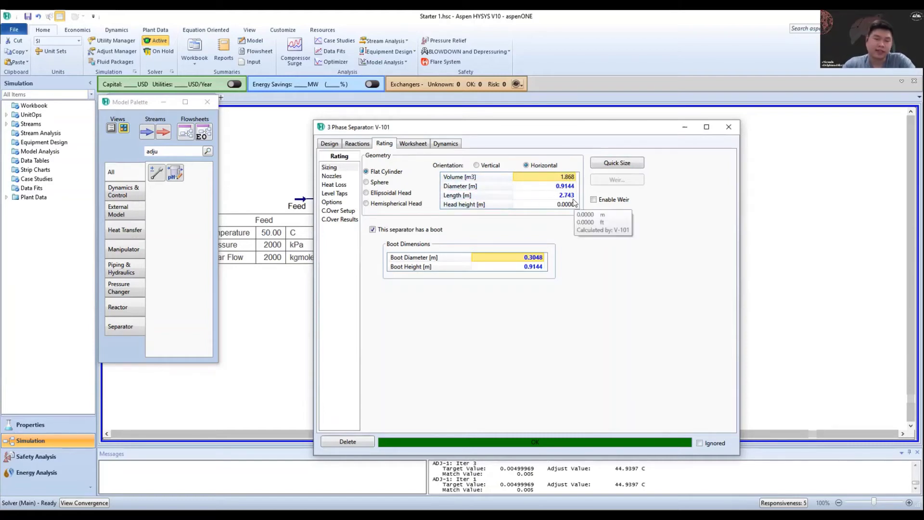
{"action": "mouse_move", "coordinate": [574, 202]}
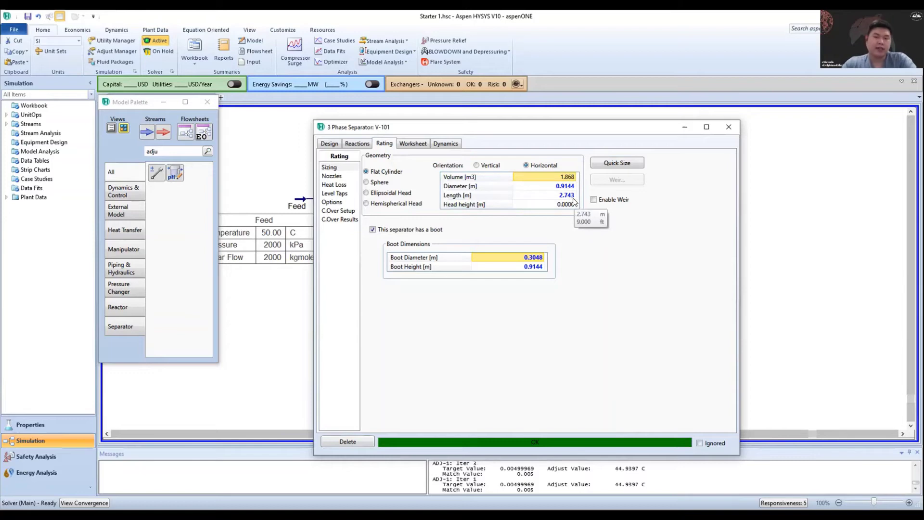
Quick-size separator V-101 in vertical orientation for comparison, and quick-size it again in horizontal orientation.
{"action": "left_click", "coordinate": [477, 166]}
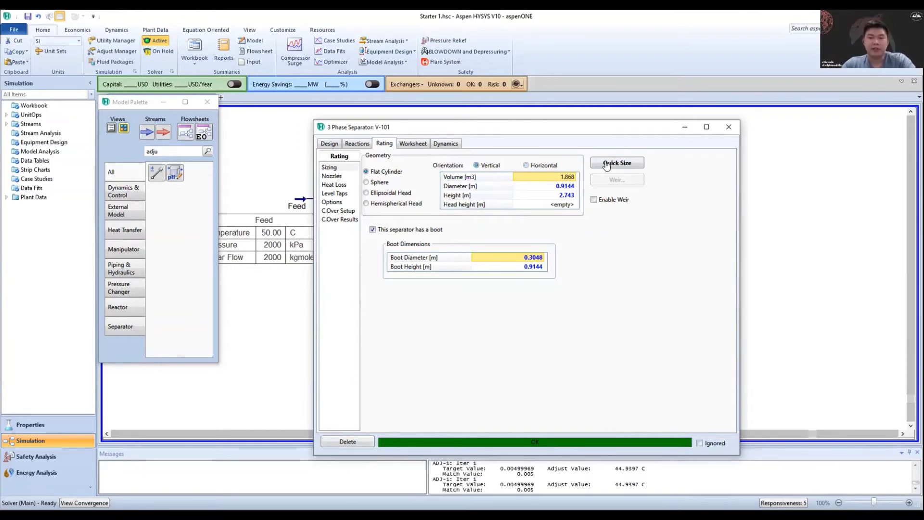
{"action": "left_click", "coordinate": [621, 164]}
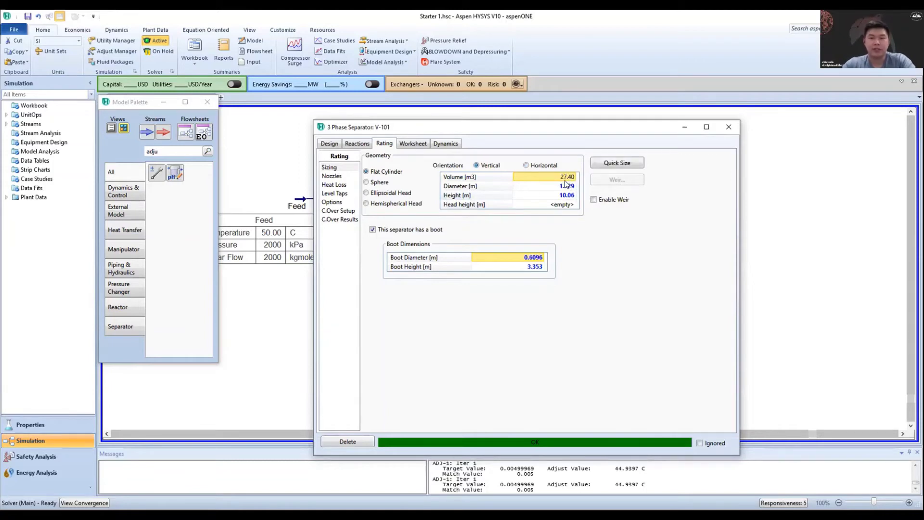
{"action": "mouse_move", "coordinate": [568, 184]}
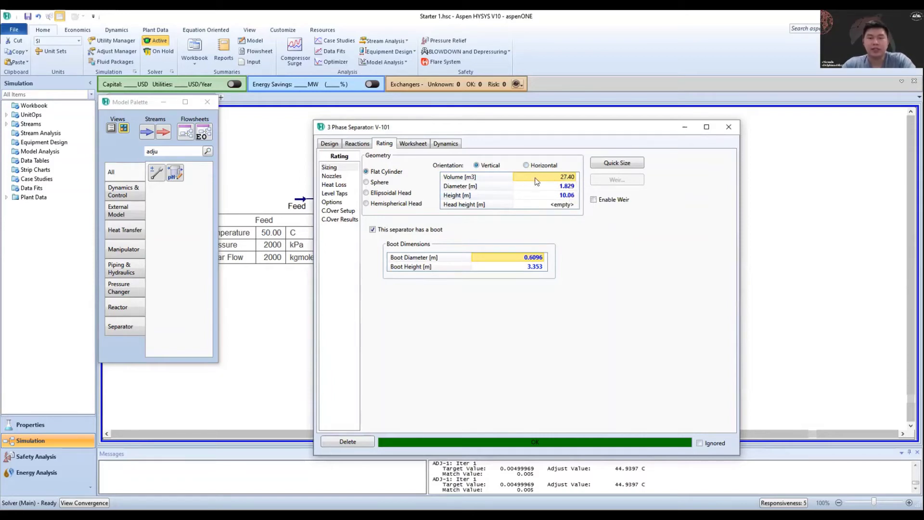
{"action": "left_click", "coordinate": [526, 166]}
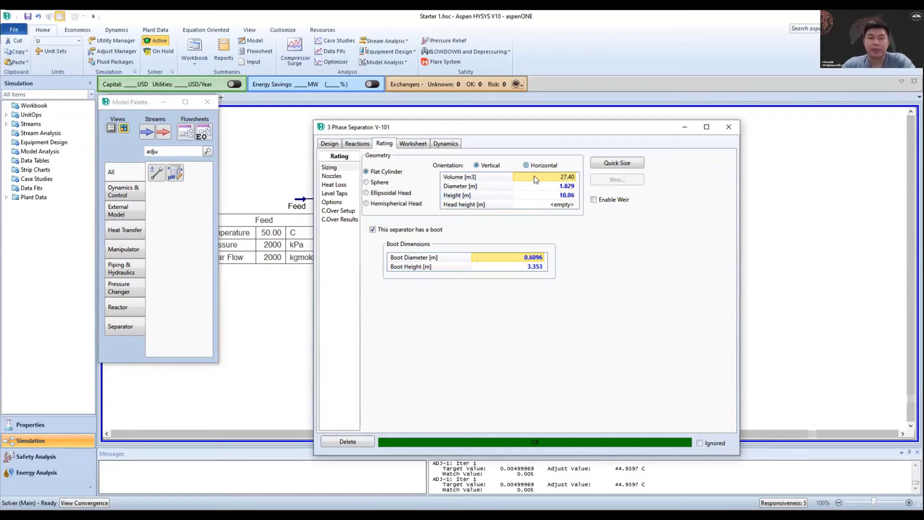
{"action": "left_click", "coordinate": [618, 163]}
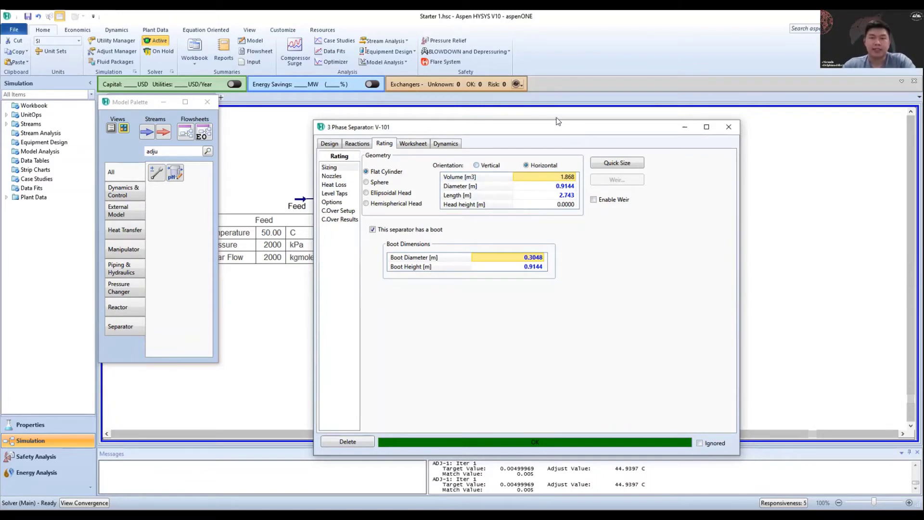
Compare V-101's dimensions by toggling between vertical and horizontal orientation, leave it horizontal, and close the separator window.
{"action": "left_click_drag", "start_coordinate": [557, 121], "coordinate": [550, 118]}
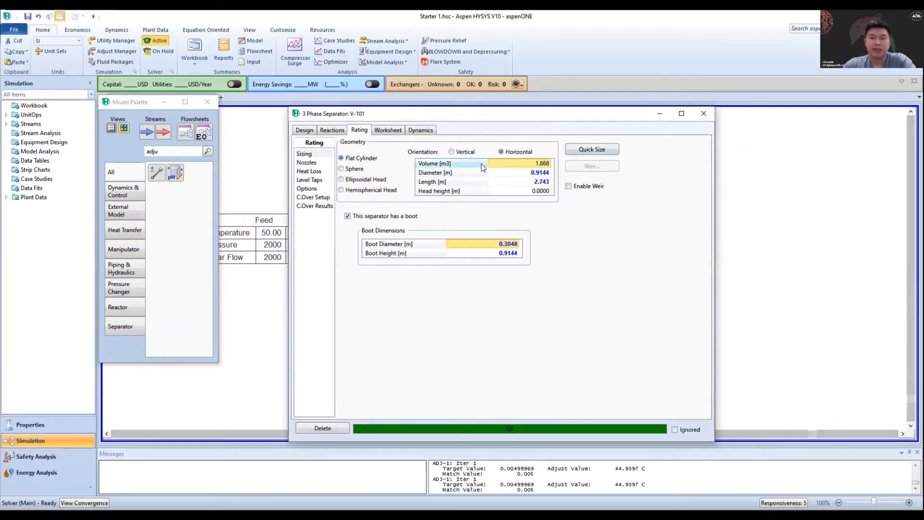
{"action": "mouse_move", "coordinate": [521, 167]}
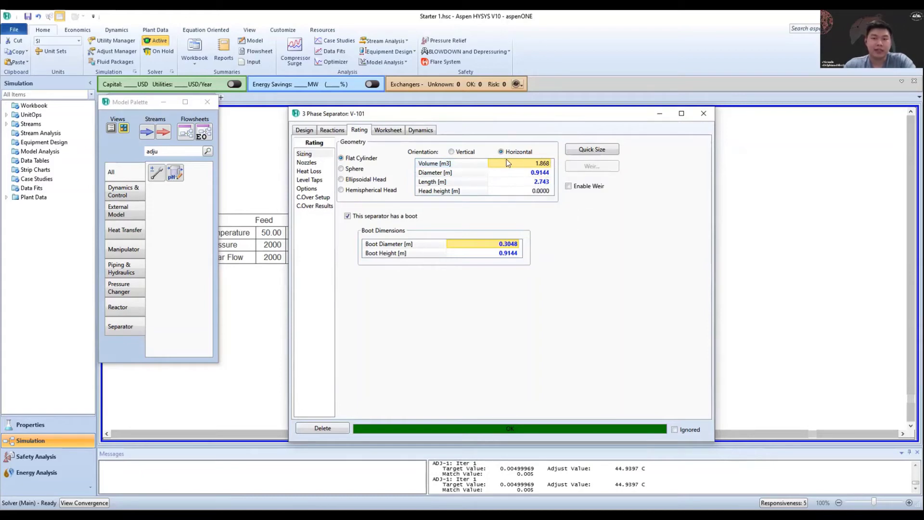
{"action": "left_click", "coordinate": [456, 153]}
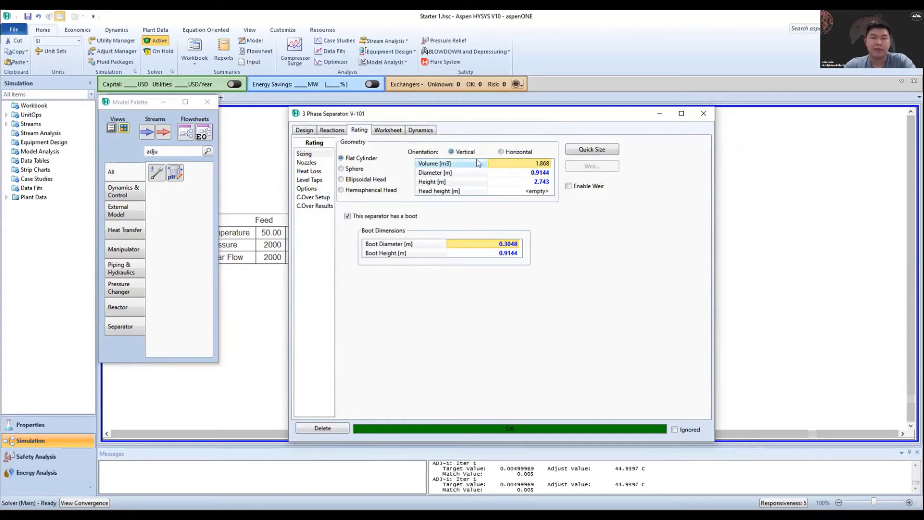
{"action": "left_click", "coordinate": [508, 153]}
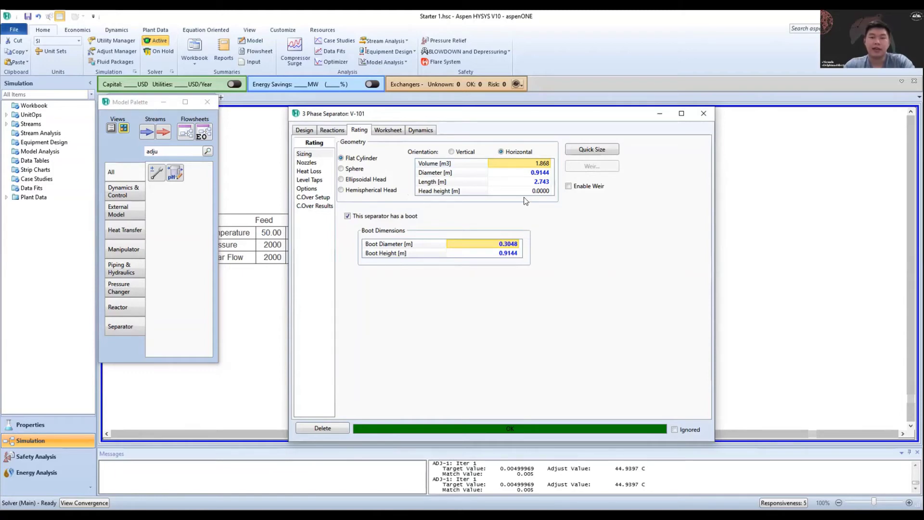
{"action": "mouse_move", "coordinate": [547, 172]}
{"action": "left_click", "coordinate": [705, 115]}
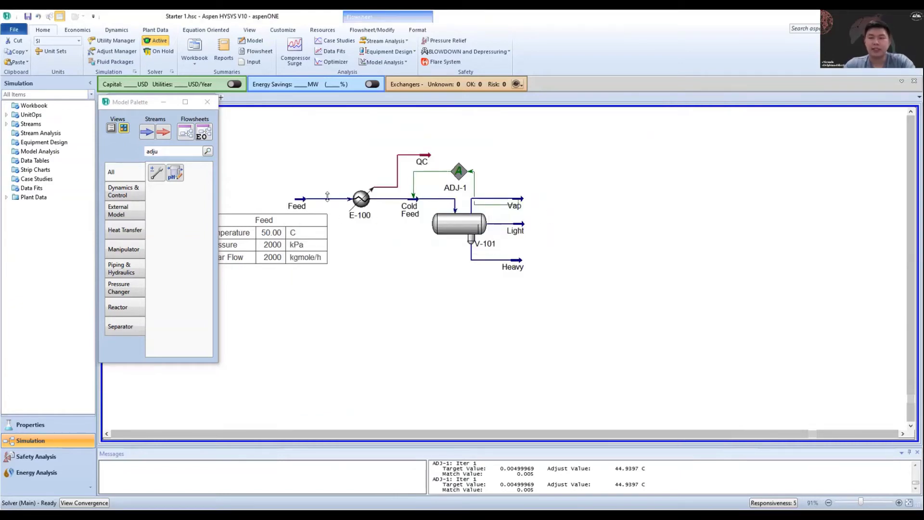
Check the QC energy stream's heat flow and show the stream's table on the flowsheet.
{"action": "mouse_move", "coordinate": [415, 191]}
{"action": "mouse_move", "coordinate": [526, 207]}
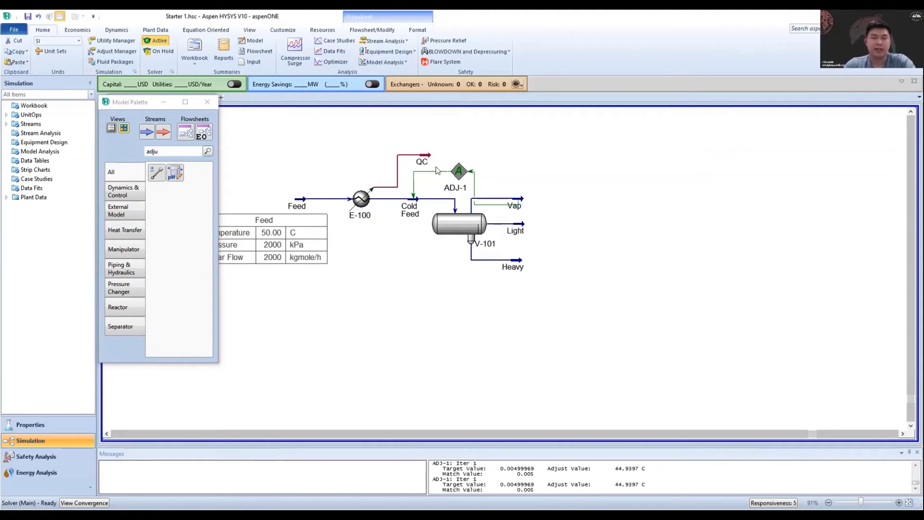
{"action": "double_click", "coordinate": [423, 156]}
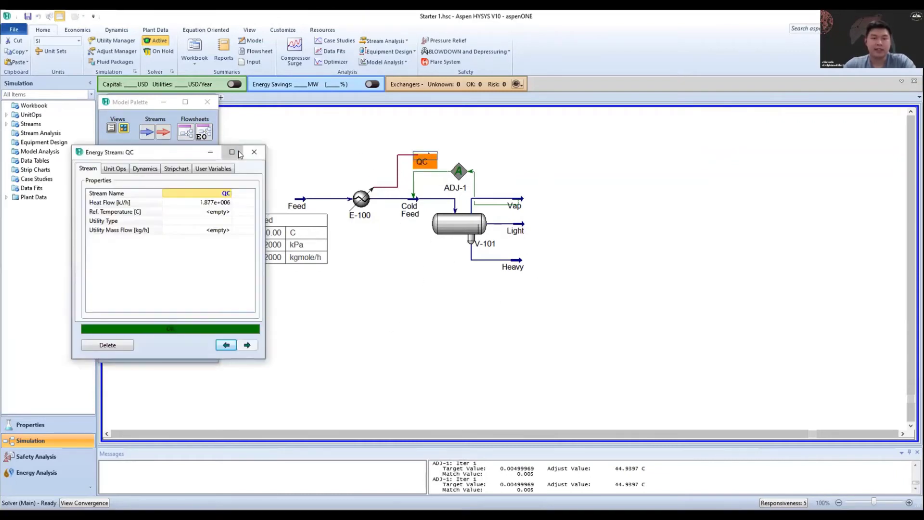
{"action": "left_click", "coordinate": [238, 151]}
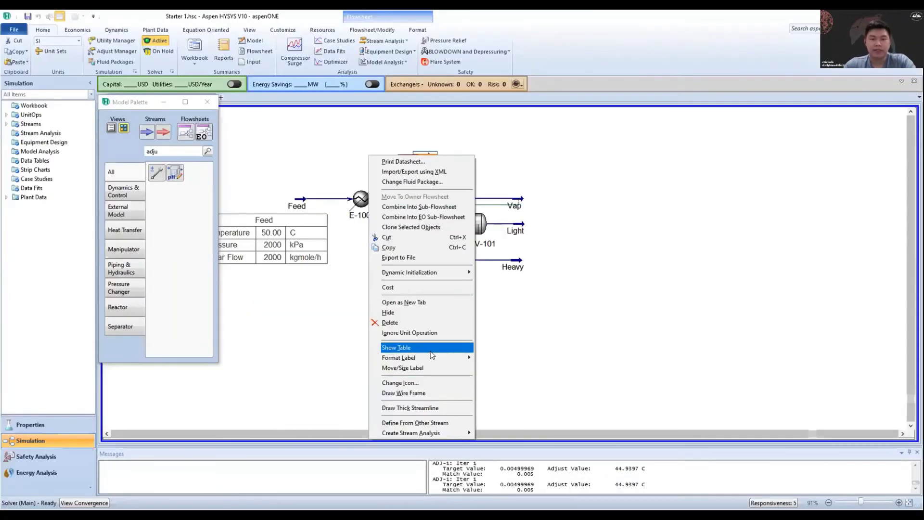
{"action": "left_click", "coordinate": [431, 349]}
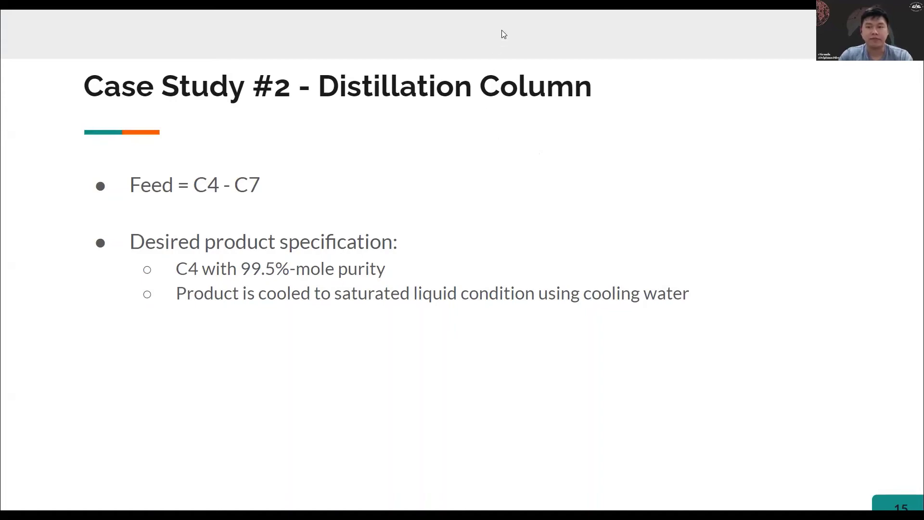
Switch to the Starter 2.hsc case in Aspen HYSYS and review the C4 Dummy stream's composition.
{"action": "key", "text": "alt+Tab"}
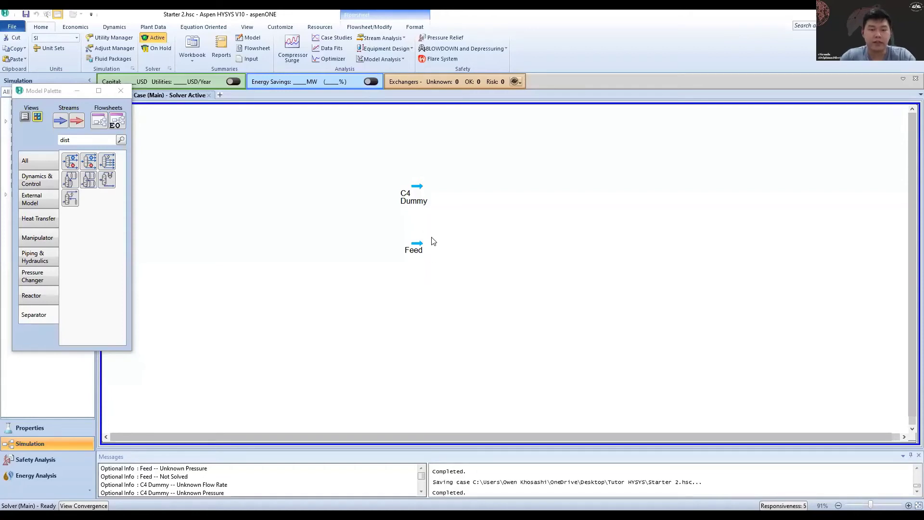
{"action": "double_click", "coordinate": [419, 191]}
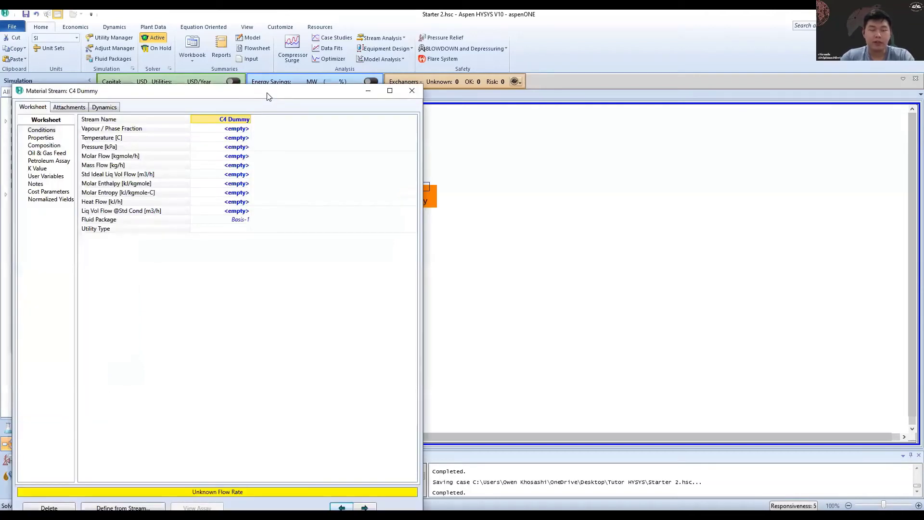
{"action": "left_click_drag", "start_coordinate": [268, 96], "coordinate": [716, 101]}
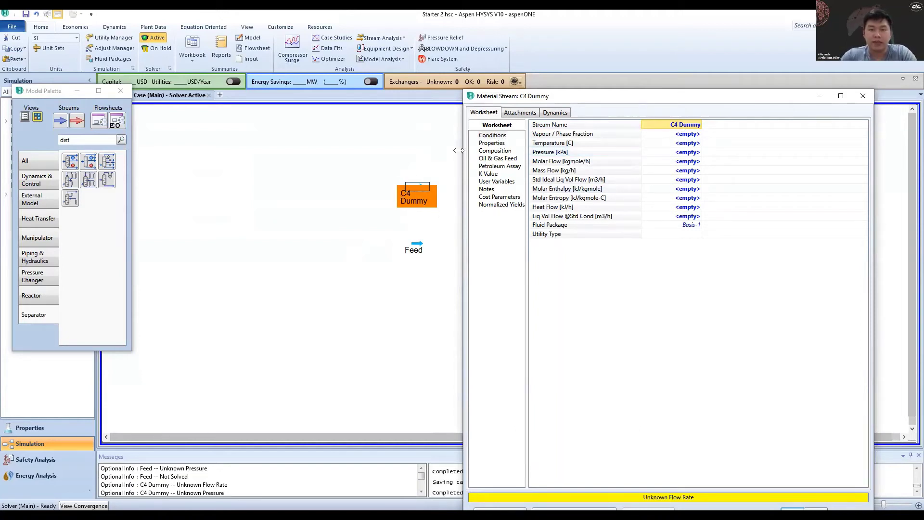
{"action": "left_click", "coordinate": [496, 151]}
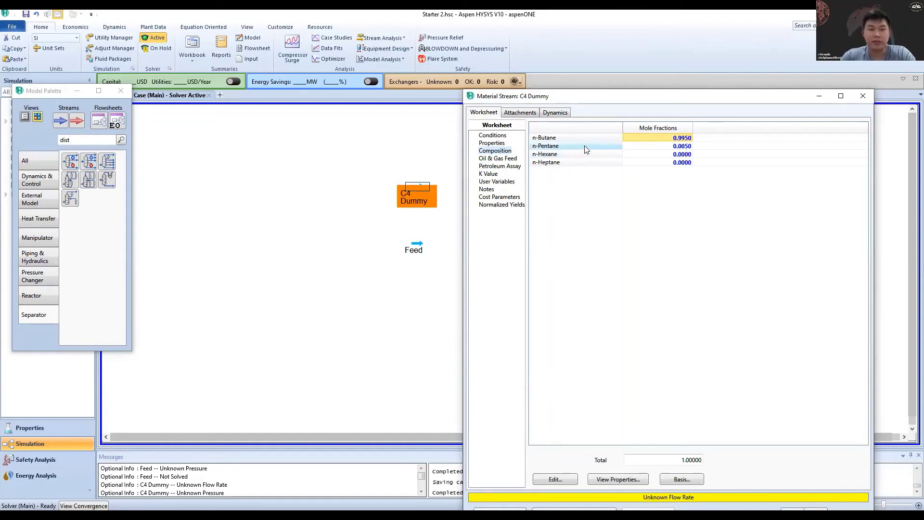
Define the C4 Dummy stream as saturated liquid with a vapour fraction of 0 and a temperature of 45 C.
{"action": "left_click", "coordinate": [500, 135]}
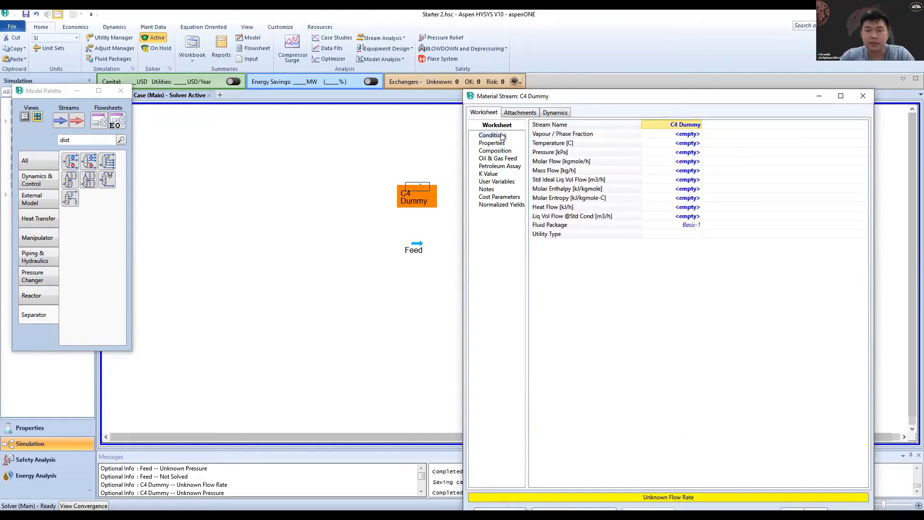
{"action": "left_click", "coordinate": [688, 137]}
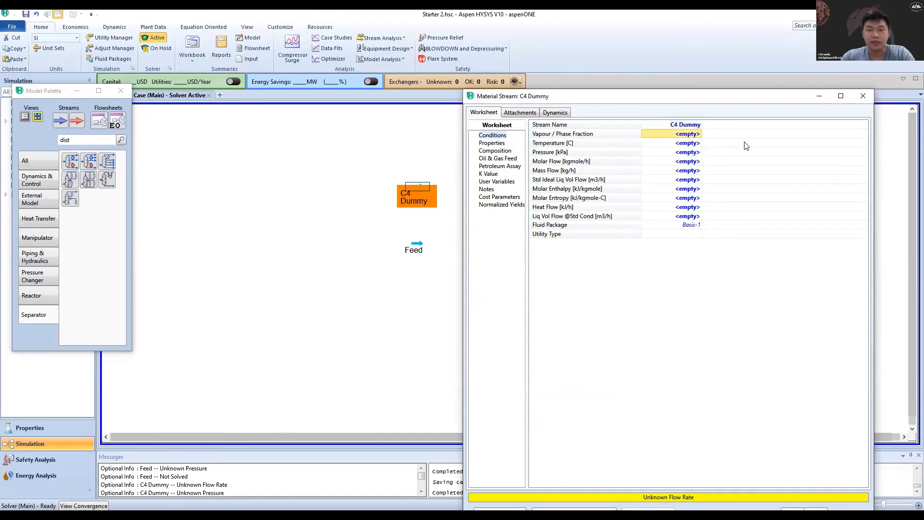
{"action": "type", "text": "0"}
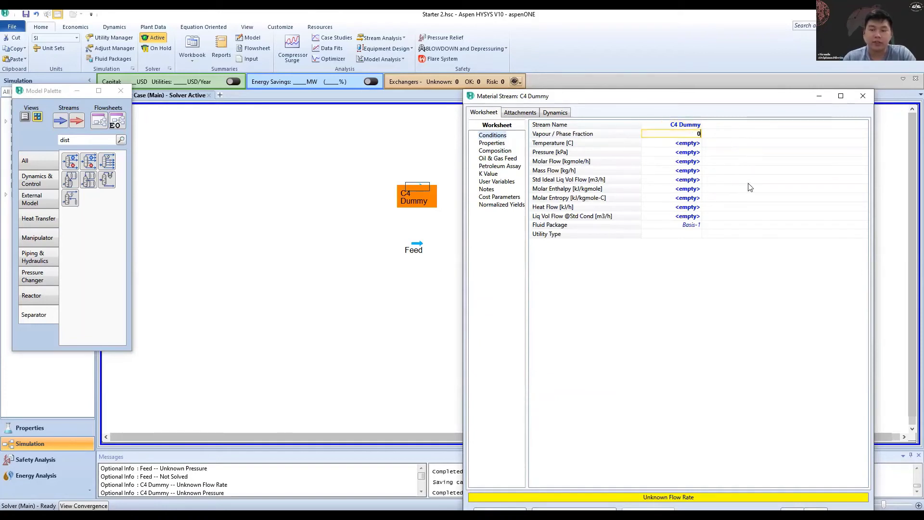
{"action": "key", "text": "Return"}
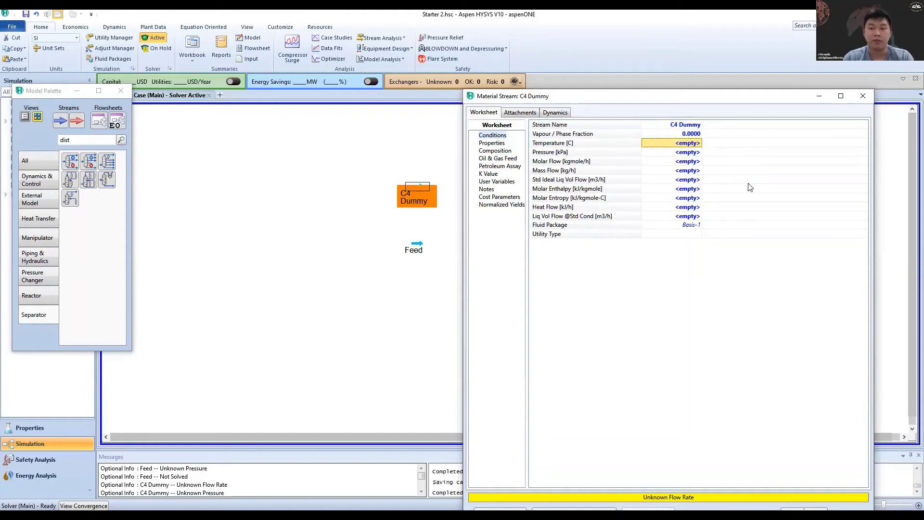
{"action": "type", "text": "45"}
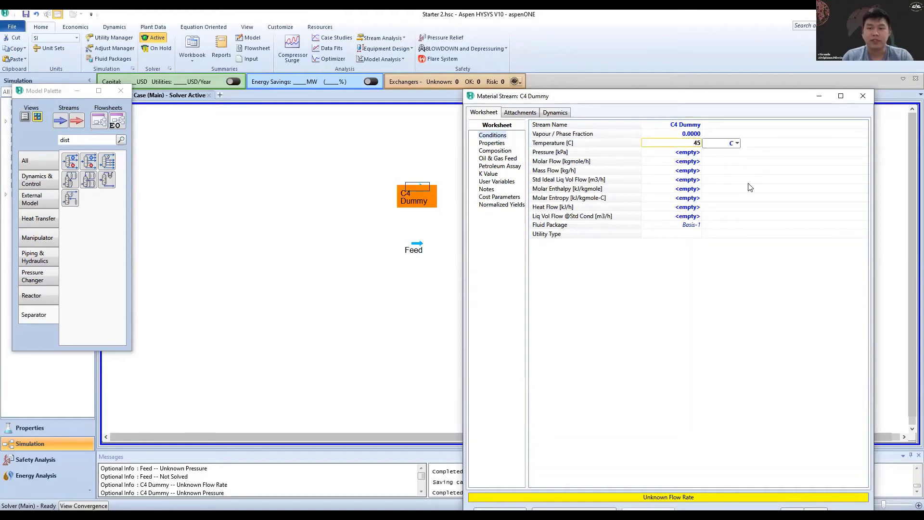
{"action": "key", "text": "Return"}
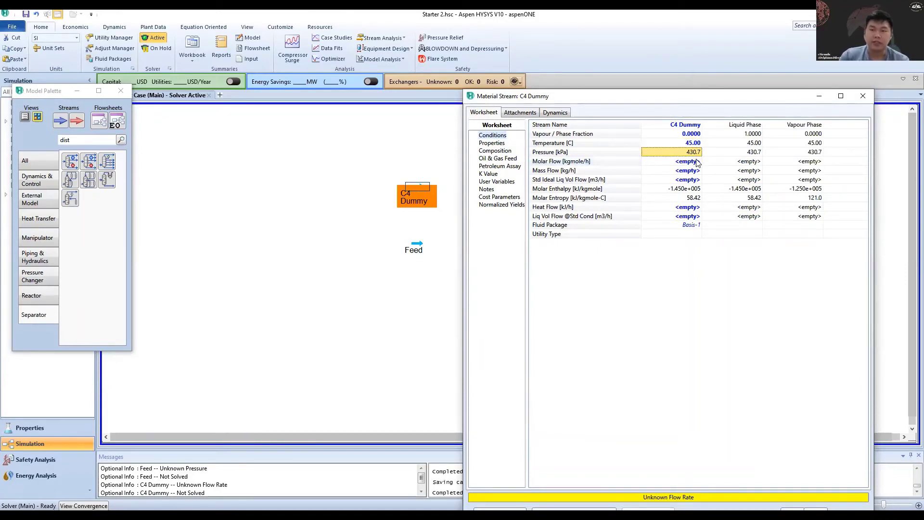
{"action": "mouse_move", "coordinate": [695, 157]}
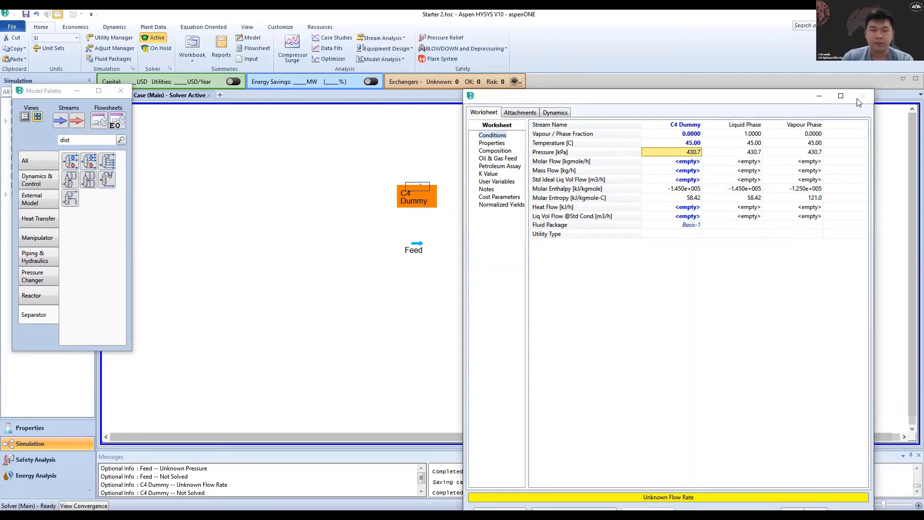
Move the Feed stream slightly lower on the flowsheet and open the C4 Dummy and Feed windows side by side.
{"action": "left_click_drag", "start_coordinate": [416, 248], "coordinate": [418, 263]}
{"action": "double_click", "coordinate": [412, 192]}
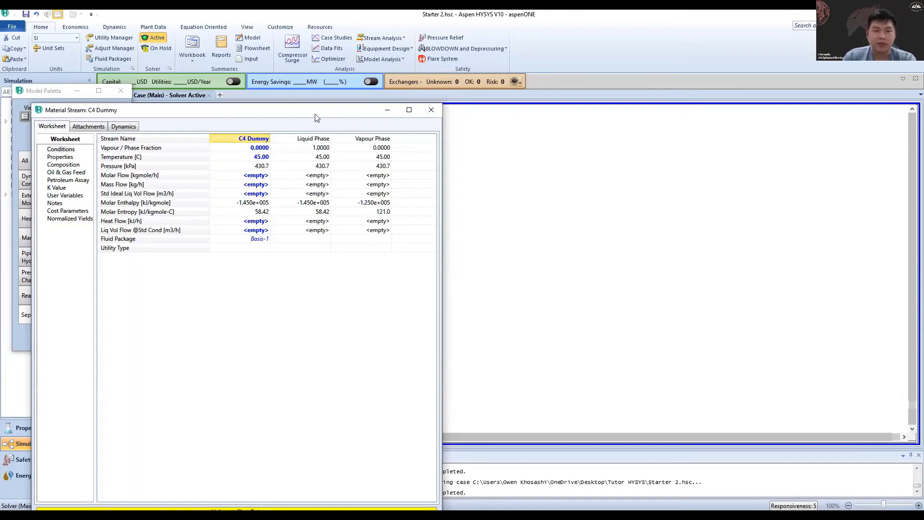
{"action": "left_click_drag", "start_coordinate": [316, 115], "coordinate": [748, 101]}
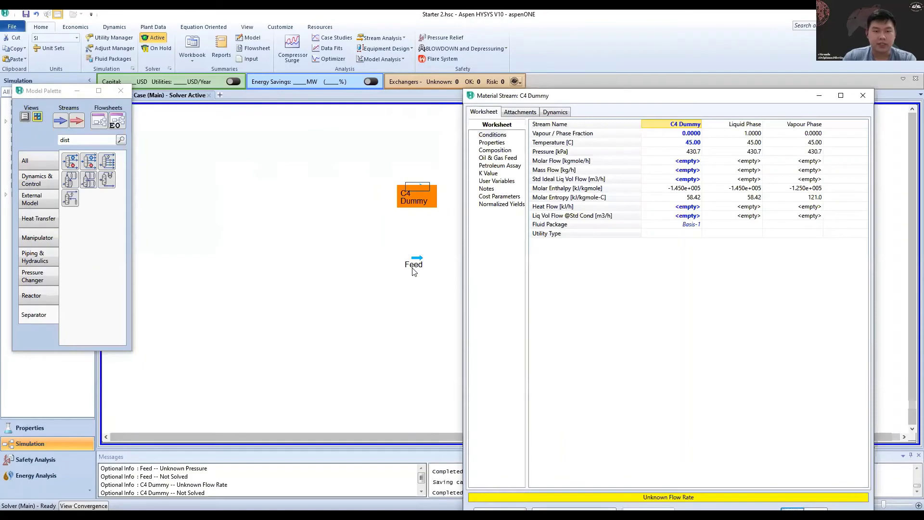
{"action": "double_click", "coordinate": [413, 265]}
{"action": "left_click_drag", "start_coordinate": [330, 130], "coordinate": [295, 100]}
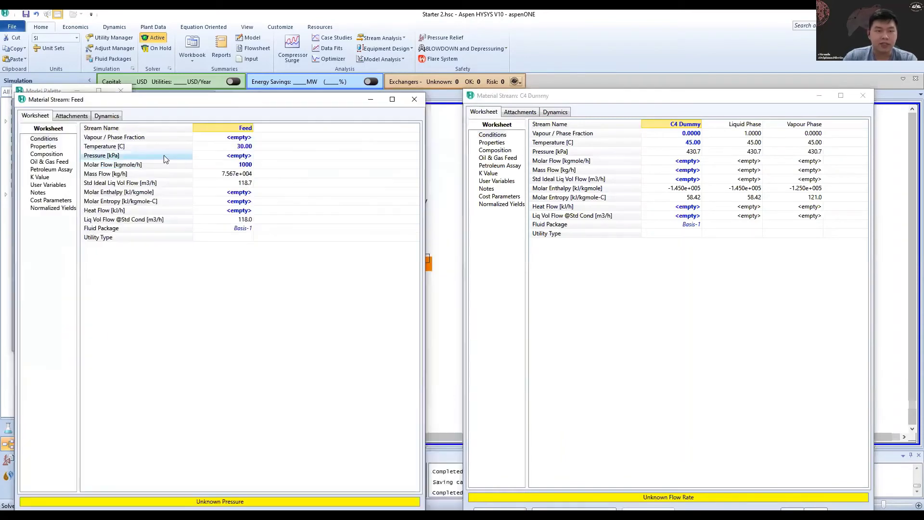
Set the Feed stream's pressure to 470.7 kPa and review its composition.
{"action": "left_click", "coordinate": [236, 155]}
{"action": "type", "text": "470."}
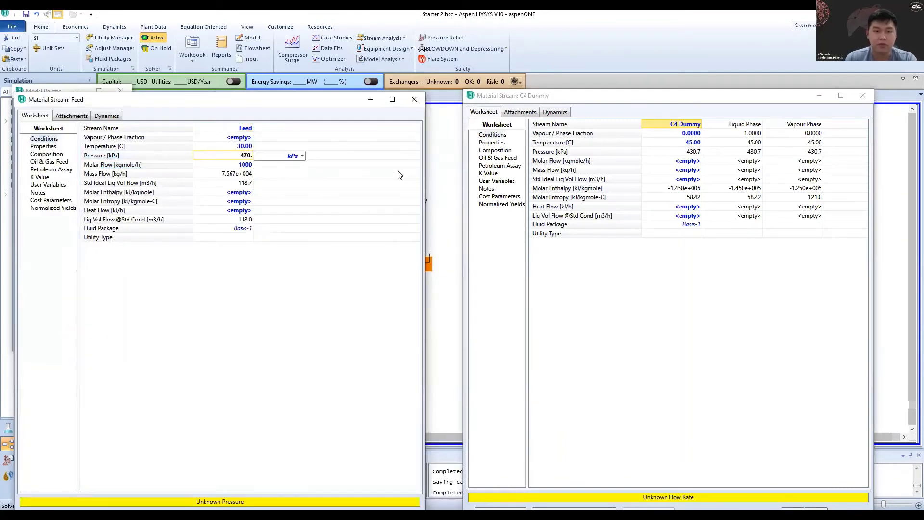
{"action": "type", "text": "7"}
{"action": "key", "text": "Return"}
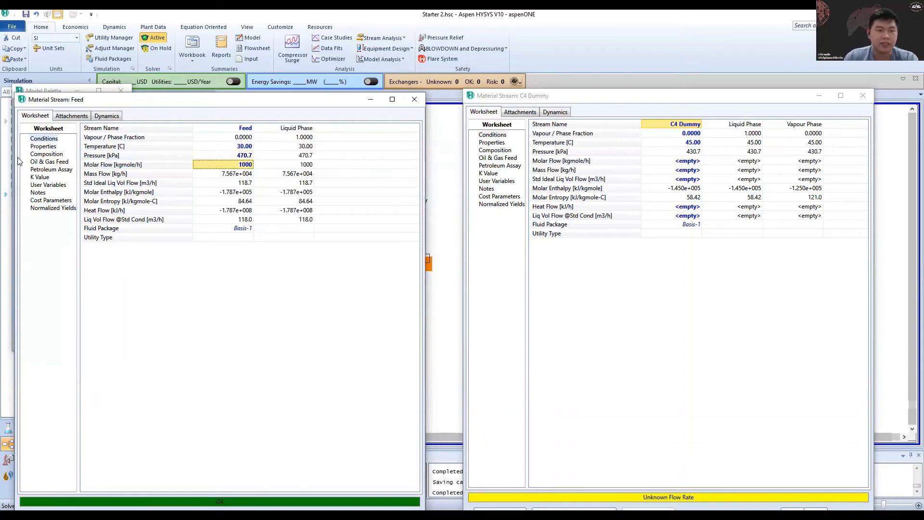
{"action": "left_click", "coordinate": [56, 155]}
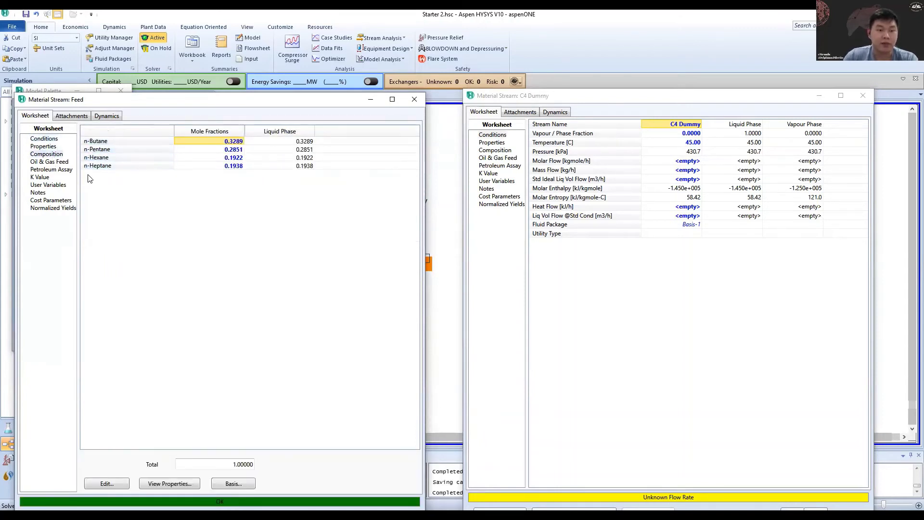
{"action": "left_click", "coordinate": [44, 139]}
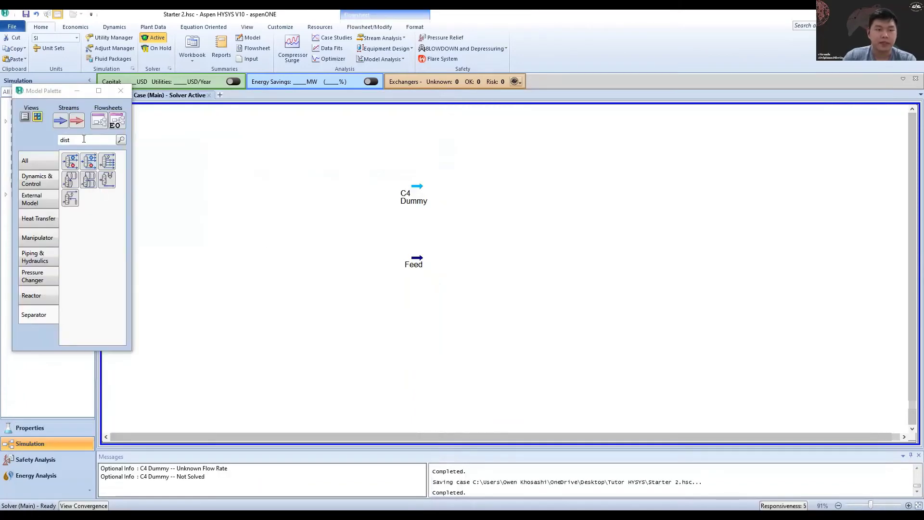
Find the short-cut distillation model in the palette and place the column beside the Feed stream.
{"action": "key", "text": "BackSpace"}
{"action": "key", "text": "BackSpace"}
{"action": "key", "text": "BackSpace"}
{"action": "key", "text": "BackSpace"}
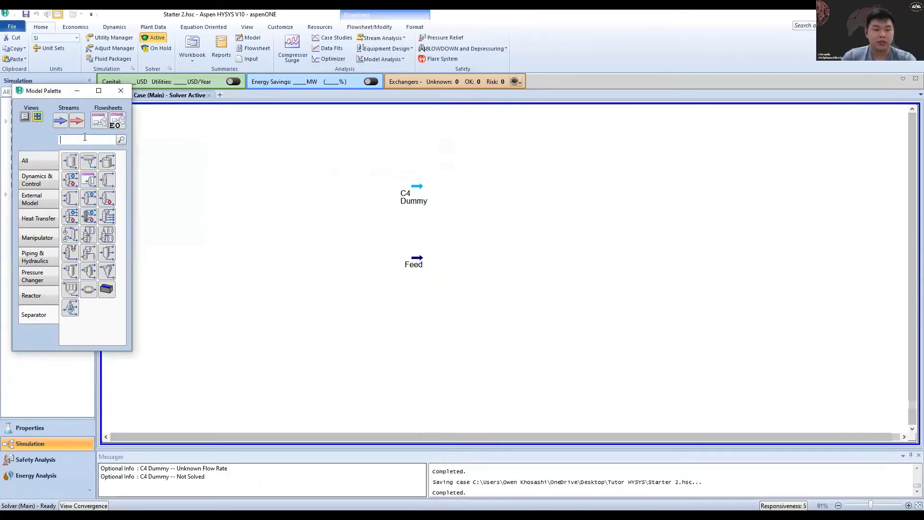
{"action": "type", "text": "s"}
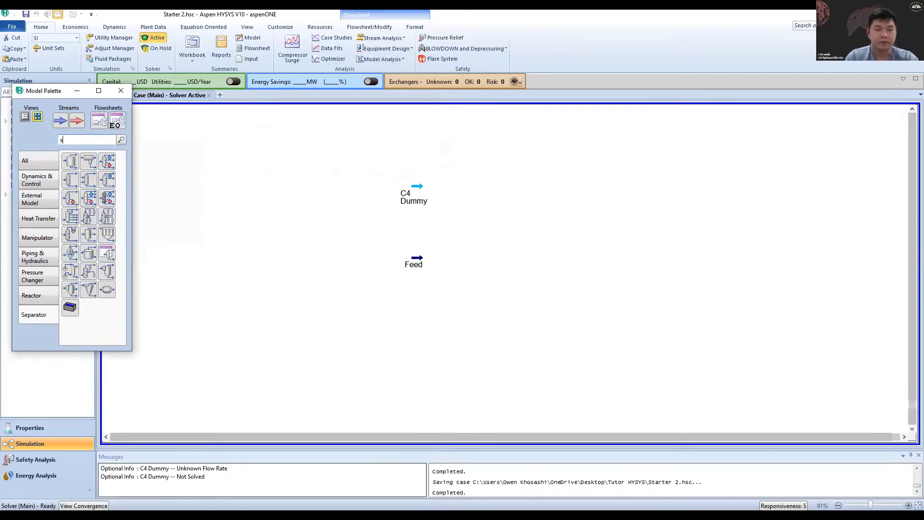
{"action": "type", "text": "hor"}
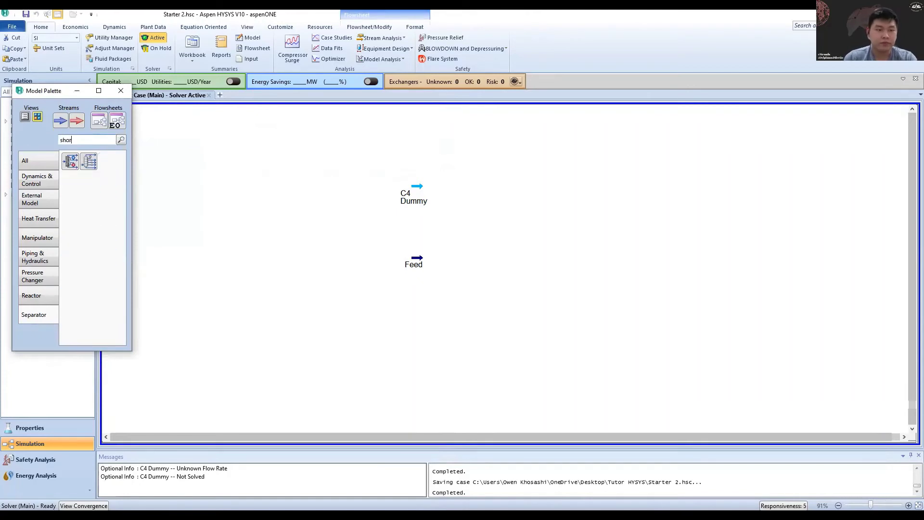
{"action": "left_click", "coordinate": [71, 161]}
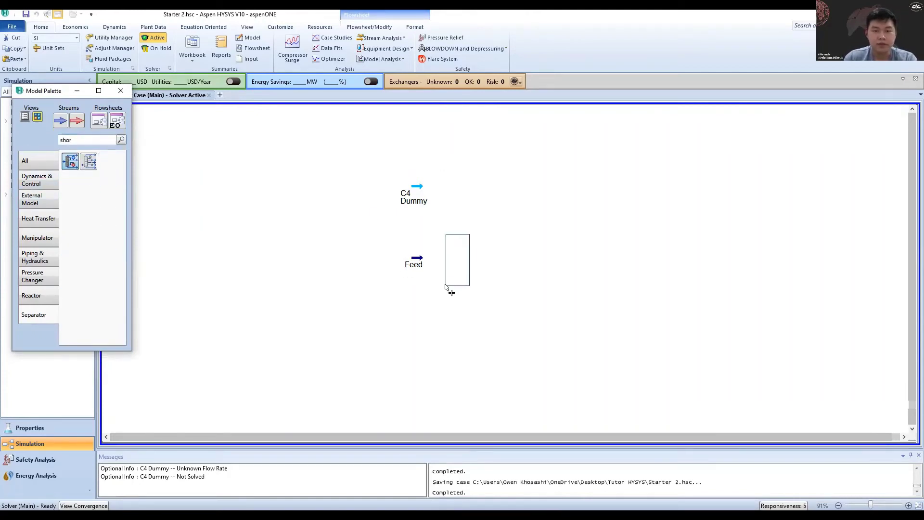
{"action": "left_click", "coordinate": [466, 292]}
Connect the shortcut column to inlet Feed, condenser duty qc, distillate dist, reboiler duty qr and bottoms bot.
{"action": "double_click", "coordinate": [470, 267]}
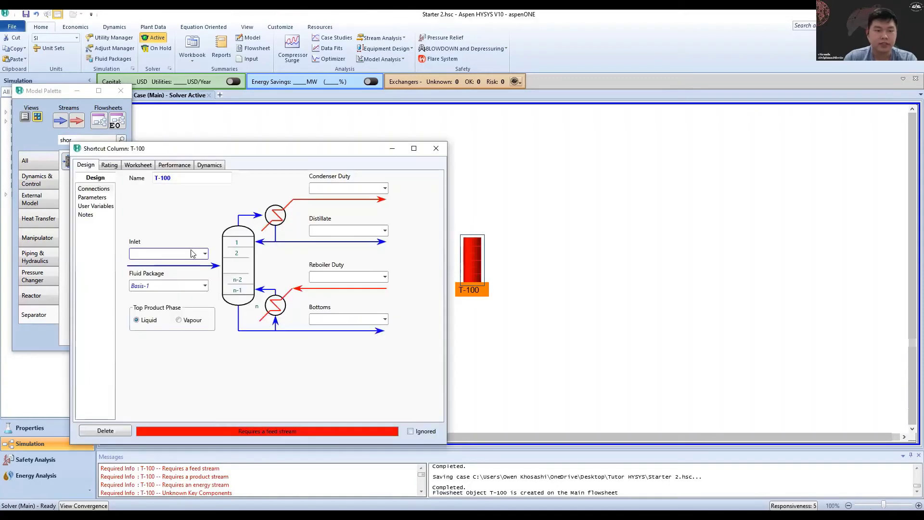
{"action": "left_click", "coordinate": [205, 254]}
{"action": "left_click", "coordinate": [178, 277]}
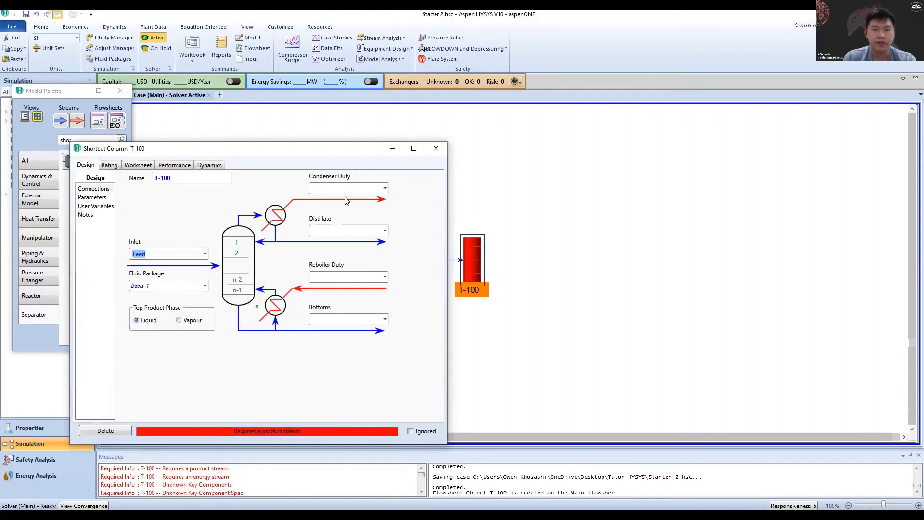
{"action": "left_click", "coordinate": [331, 188]}
{"action": "type", "text": "qc"}
{"action": "left_click", "coordinate": [327, 229]}
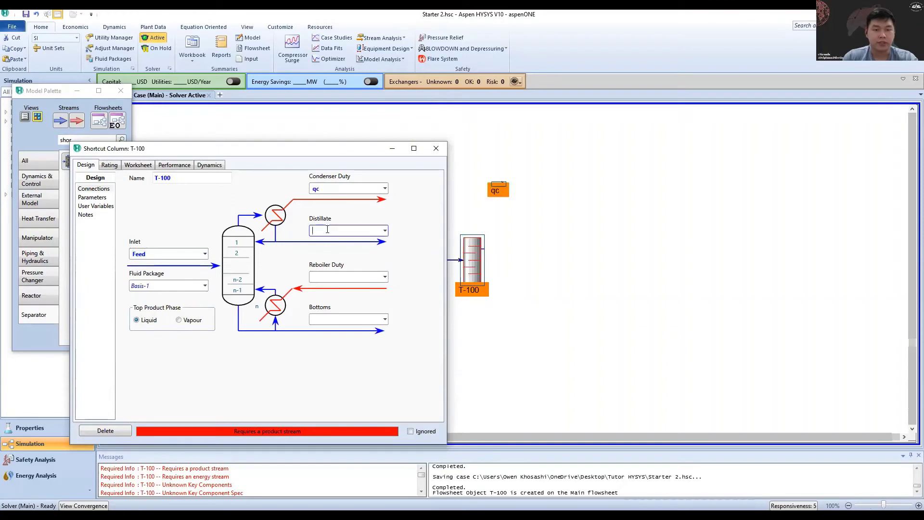
{"action": "type", "text": "dist"}
{"action": "left_click", "coordinate": [330, 275]}
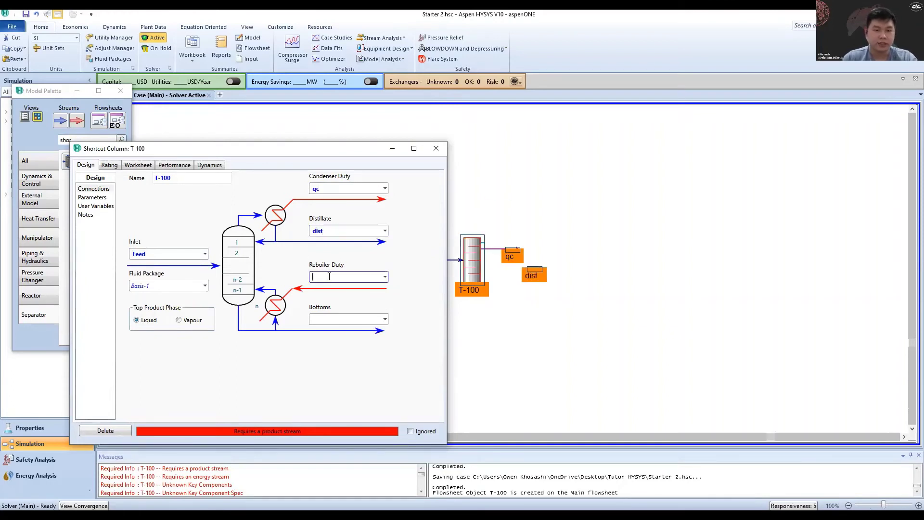
{"action": "type", "text": "qr"}
{"action": "left_click", "coordinate": [340, 318]}
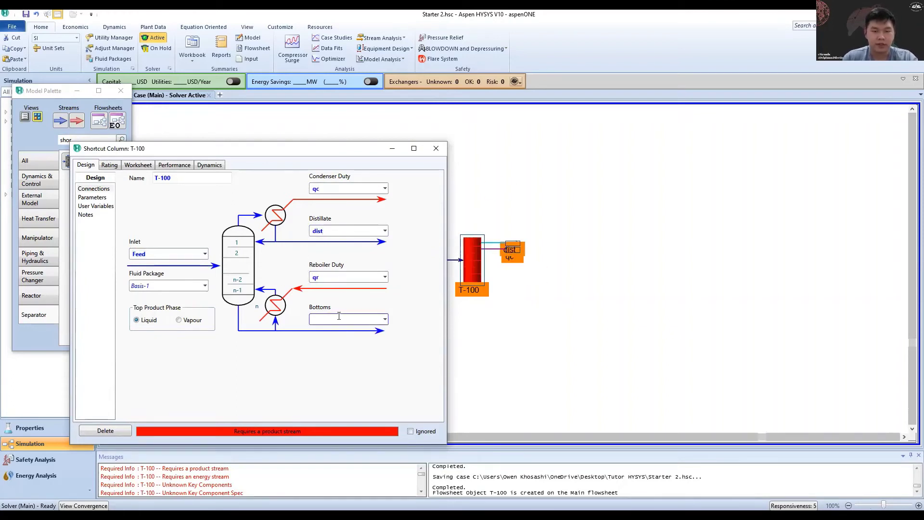
{"action": "key", "text": "Return"}
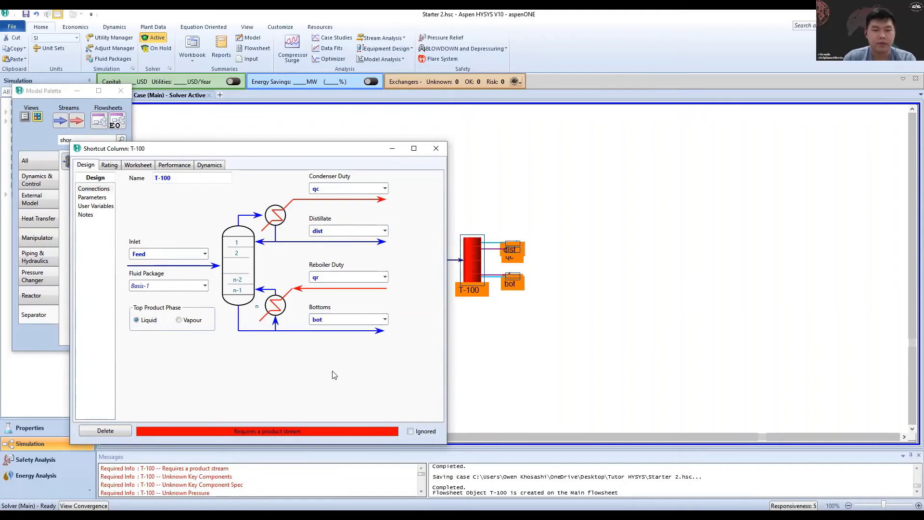
Move the dist stream up on the flowsheet so it no longer overlaps the qc stream.
{"action": "left_click", "coordinate": [495, 292]}
{"action": "scroll", "coordinate": [496, 292], "scroll_direction": "down", "scroll_amount": 1}
{"action": "left_click_drag", "start_coordinate": [518, 236], "coordinate": [518, 221]}
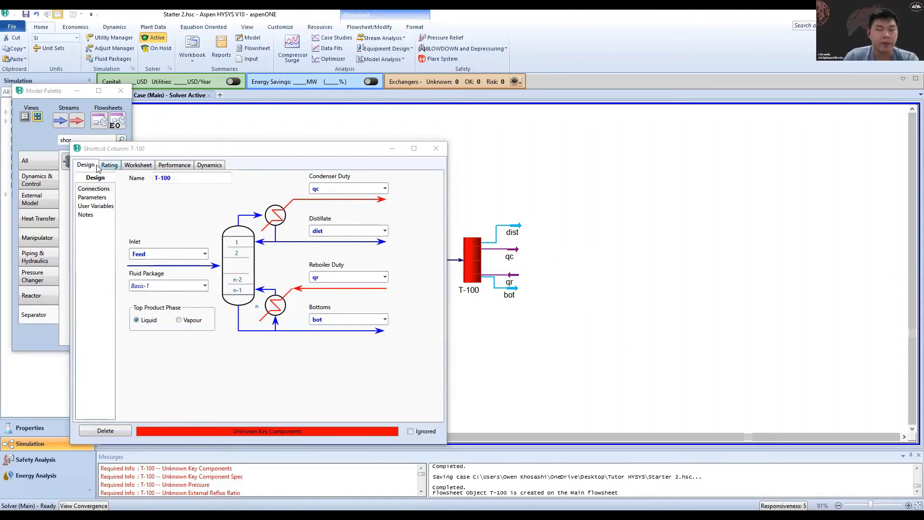
In T-100's design parameters, choose n-Pentane as heavy key in distillate and n-Butane as light key in bottoms.
{"action": "left_click", "coordinate": [93, 198]}
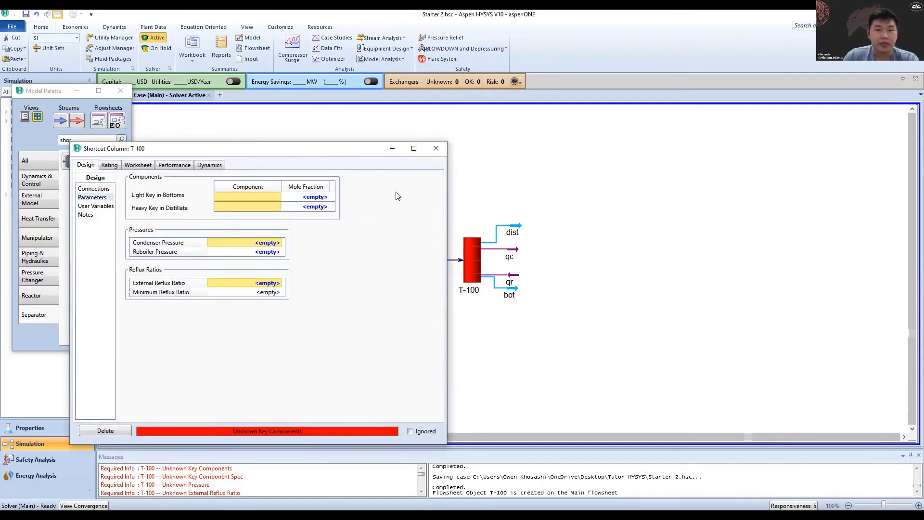
{"action": "left_click_drag", "start_coordinate": [280, 148], "coordinate": [301, 237]}
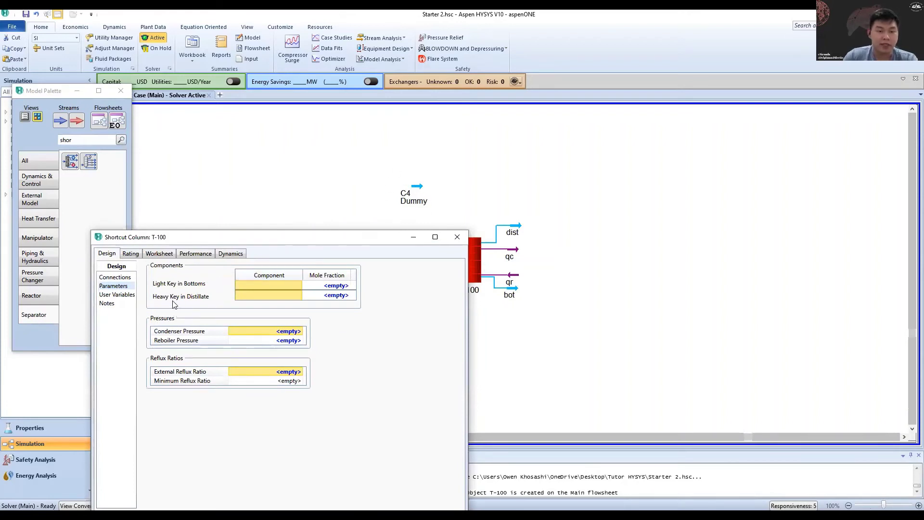
{"action": "left_click", "coordinate": [299, 296]}
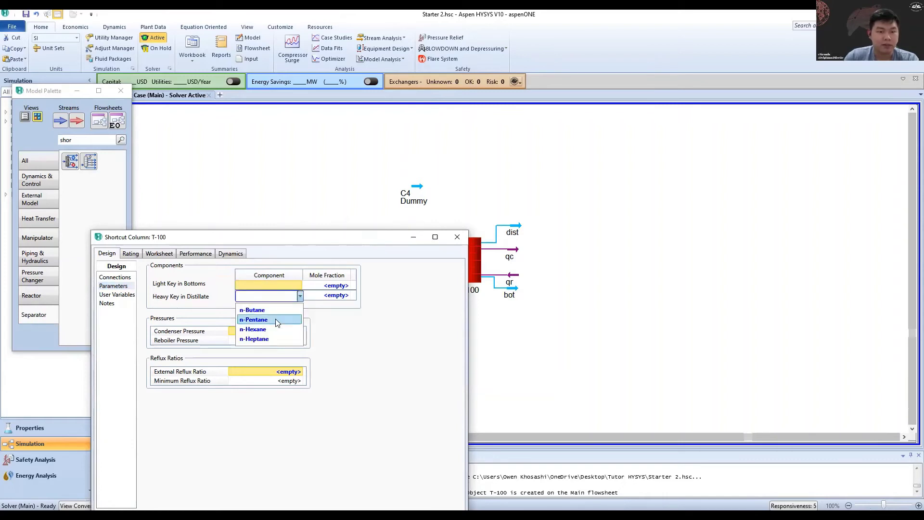
{"action": "left_click", "coordinate": [278, 320]}
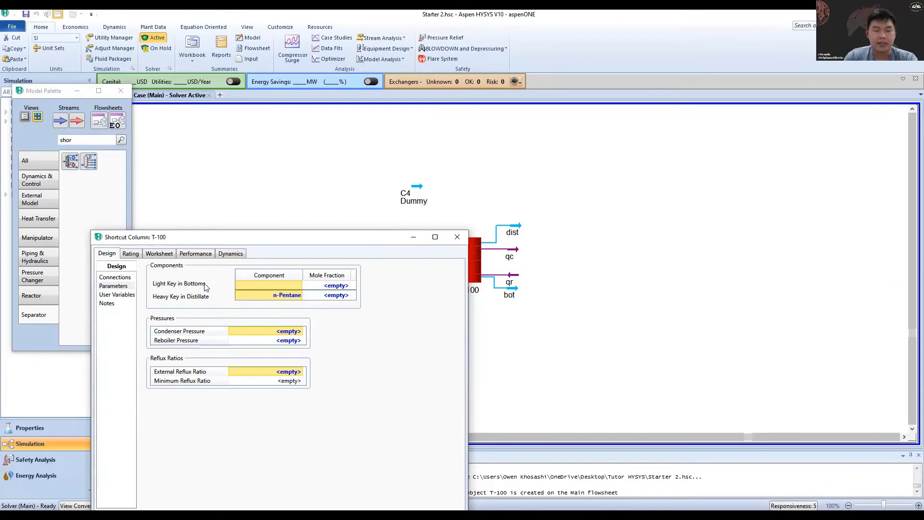
{"action": "left_click", "coordinate": [272, 296]}
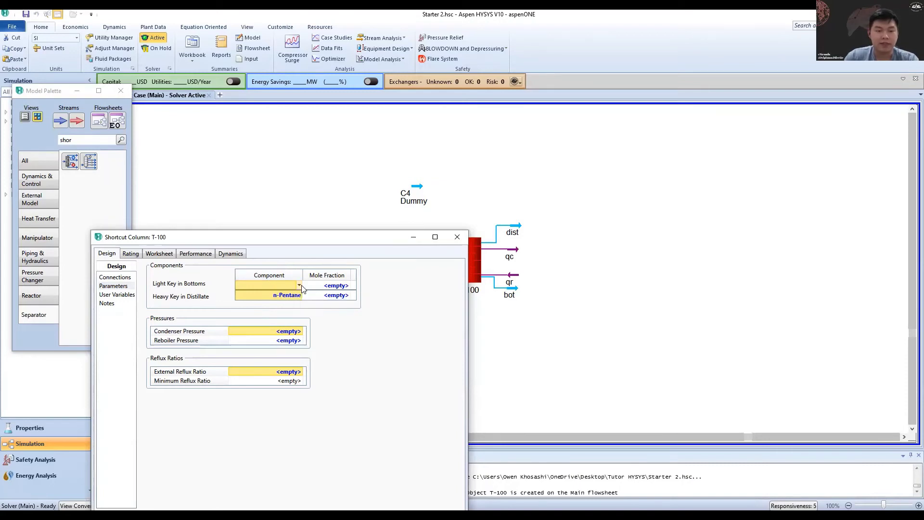
{"action": "left_click", "coordinate": [299, 286]}
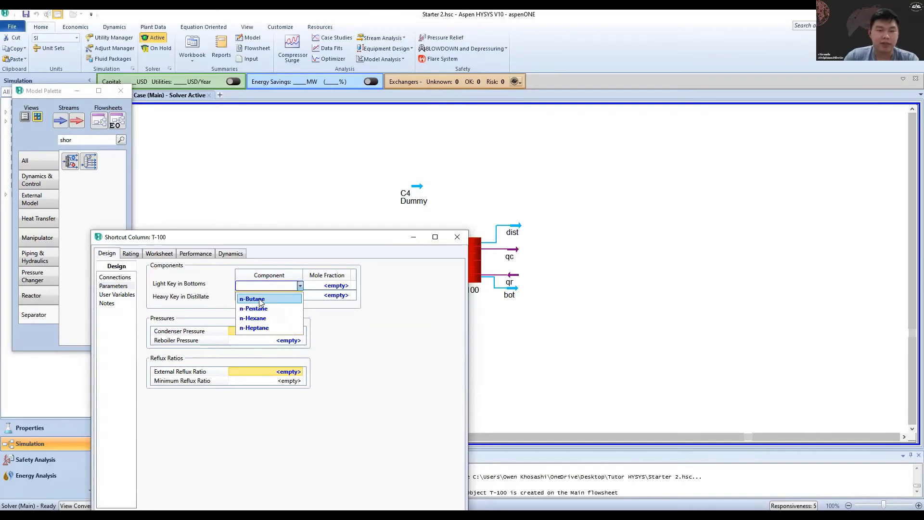
{"action": "left_click", "coordinate": [262, 299]}
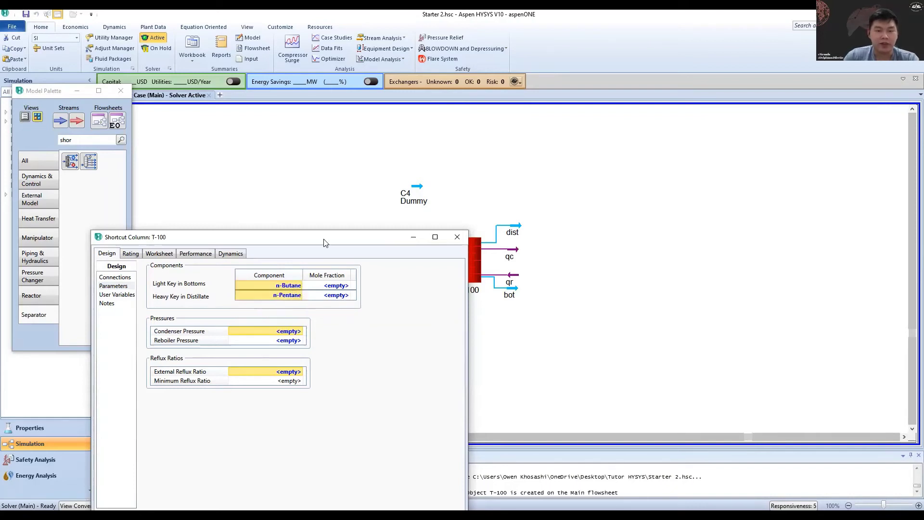
Set the mole fractions of both the heavy key in distillate and the light key in bottoms to 0.005.
{"action": "left_click_drag", "start_coordinate": [323, 242], "coordinate": [331, 221]}
{"action": "left_click", "coordinate": [337, 274]}
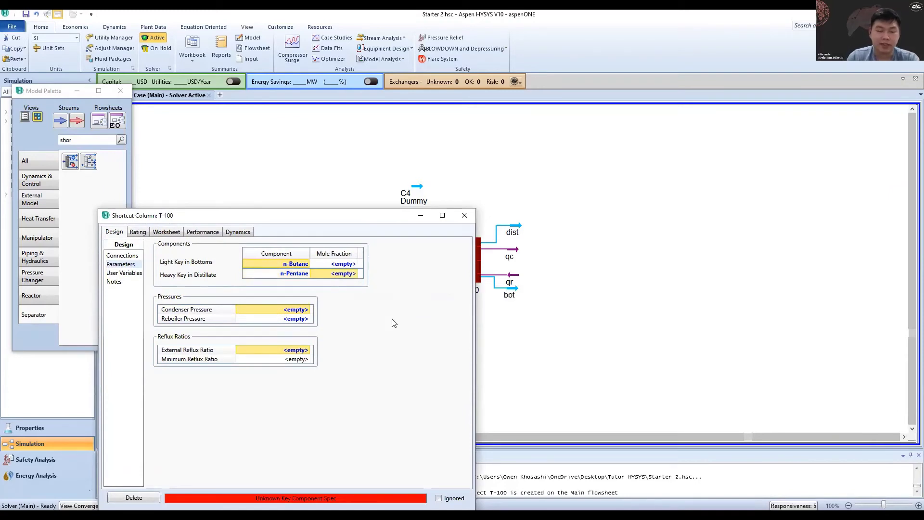
{"action": "type", "text": "0.0"}
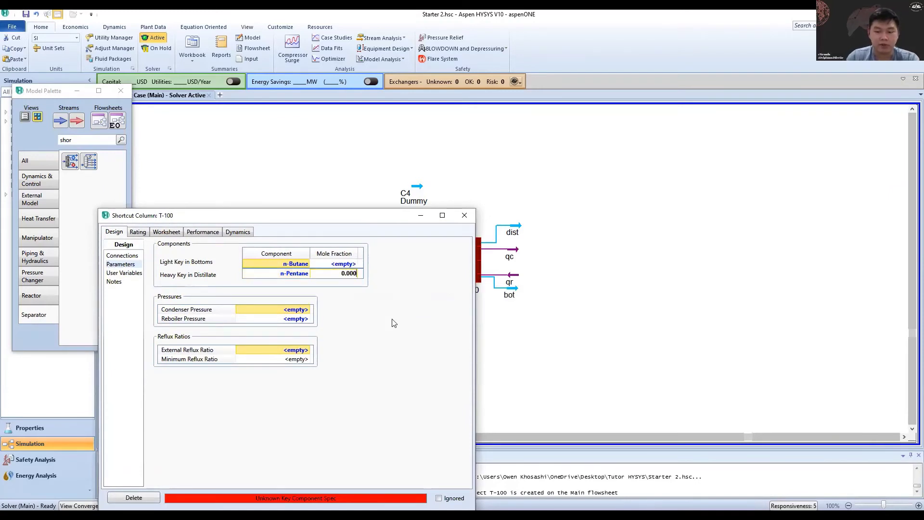
{"action": "type", "text": "00"}
{"action": "key", "text": "Return"}
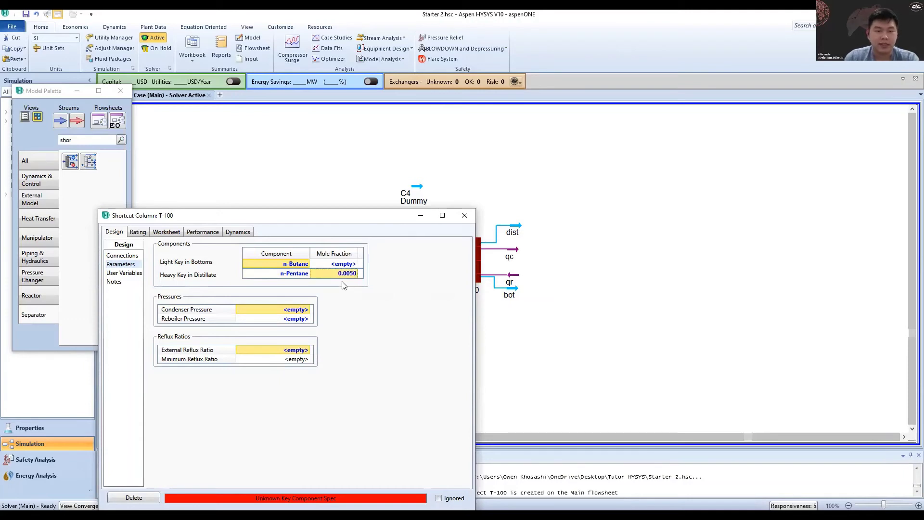
{"action": "left_click", "coordinate": [346, 264]}
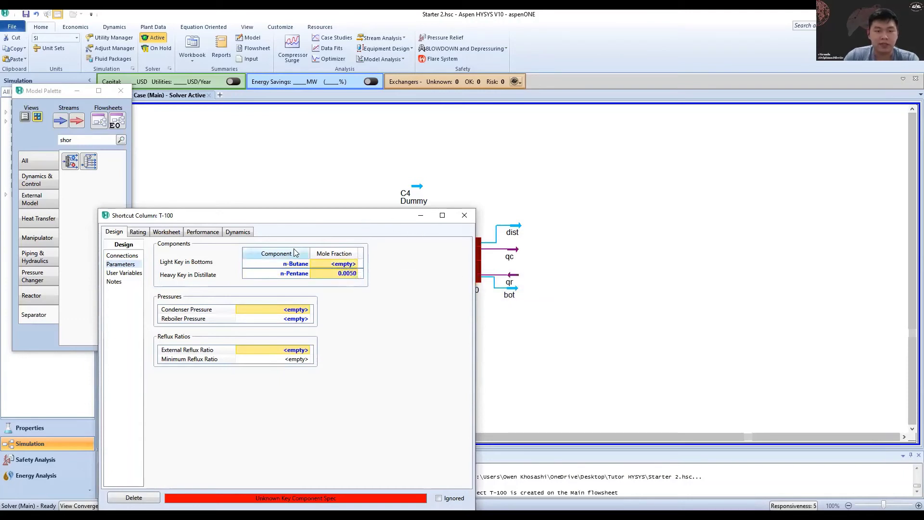
{"action": "left_click", "coordinate": [344, 265]}
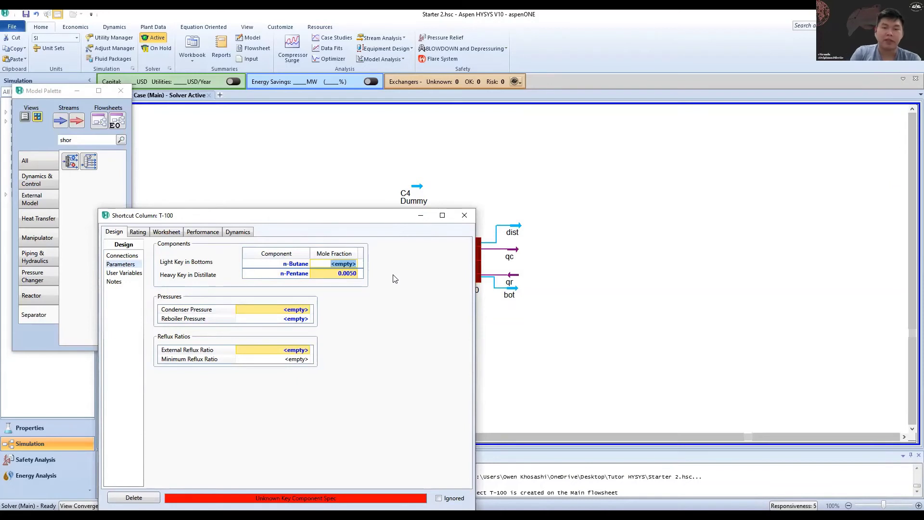
{"action": "type", "text": "0.005"}
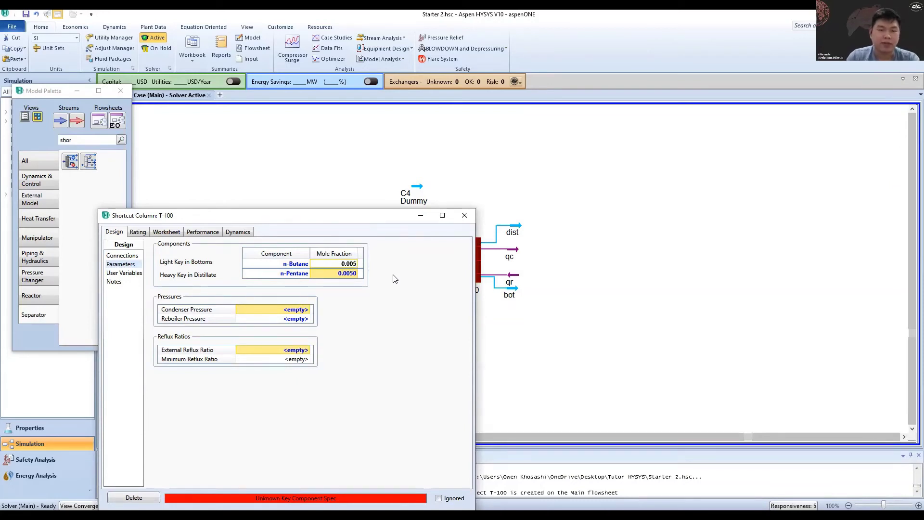
{"action": "key", "text": "Return"}
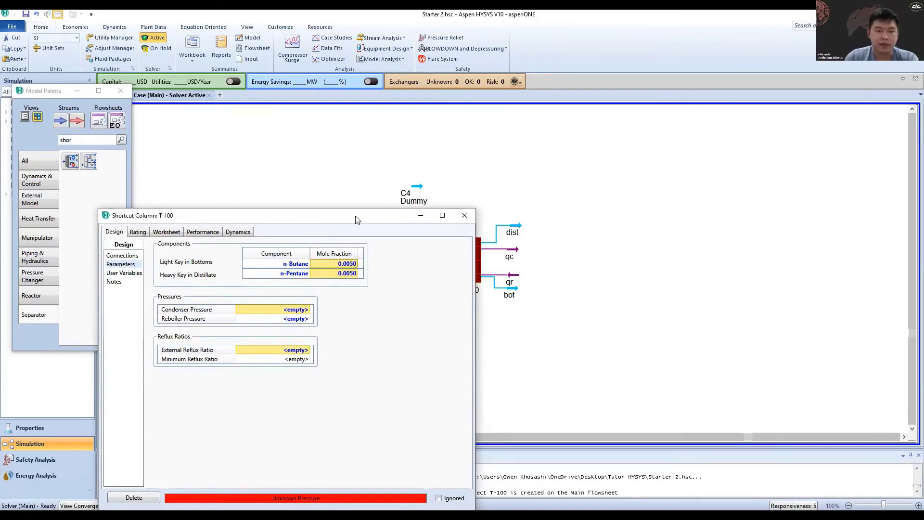
Set the column's condenser pressure to 430.7 kPa and its reboiler pressure to 450.7 kPa.
{"action": "left_click_drag", "start_coordinate": [356, 219], "coordinate": [341, 161]}
{"action": "left_click", "coordinate": [284, 252]}
{"action": "type", "text": "430.7"}
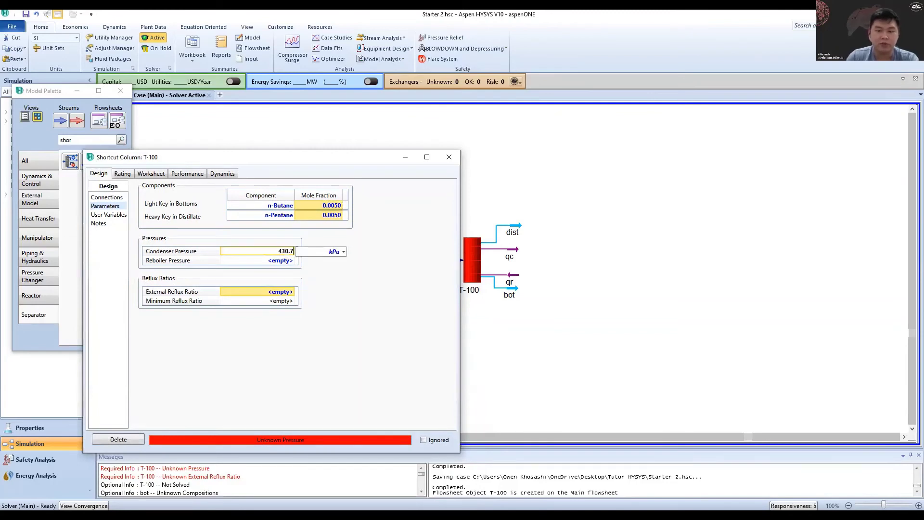
{"action": "key", "text": "Return"}
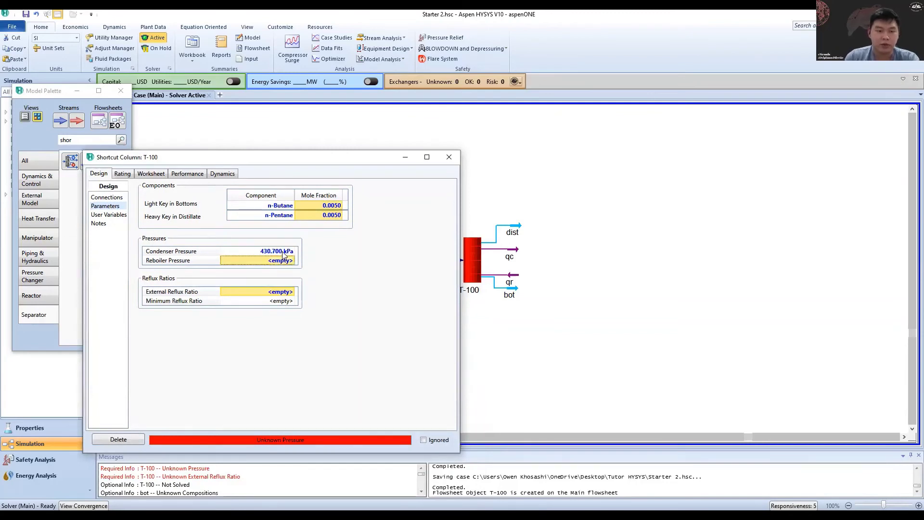
{"action": "left_click", "coordinate": [287, 260]}
{"action": "type", "text": "450."}
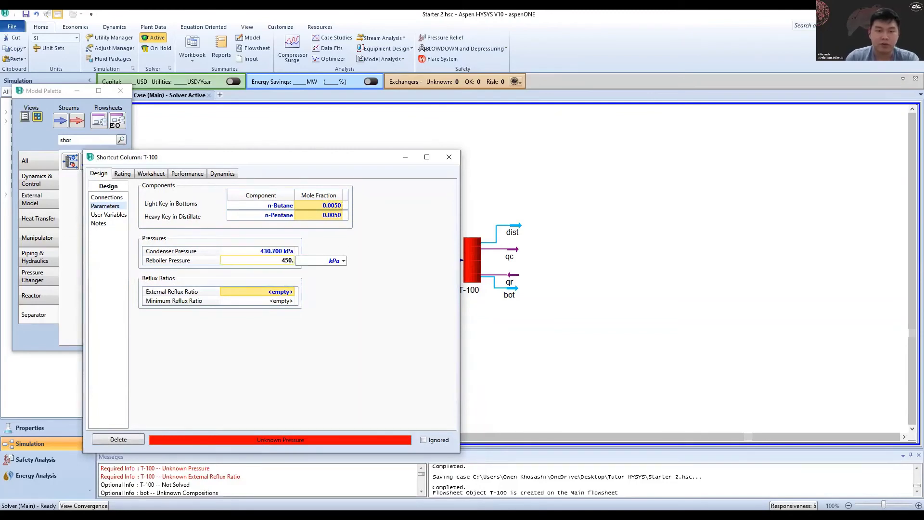
{"action": "type", "text": "7"}
{"action": "key", "text": "Return"}
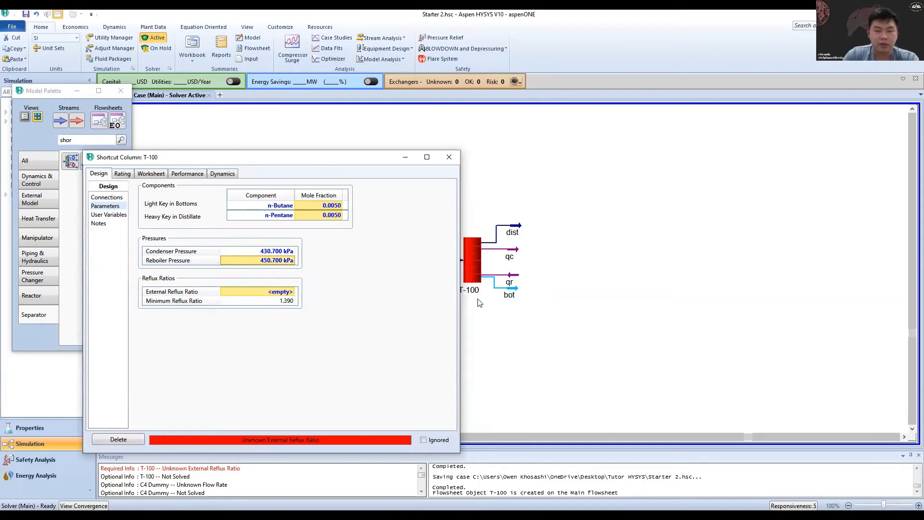
Check the minimum reflux ratio and set the external reflux ratio to 2.
{"action": "left_click", "coordinate": [190, 303]}
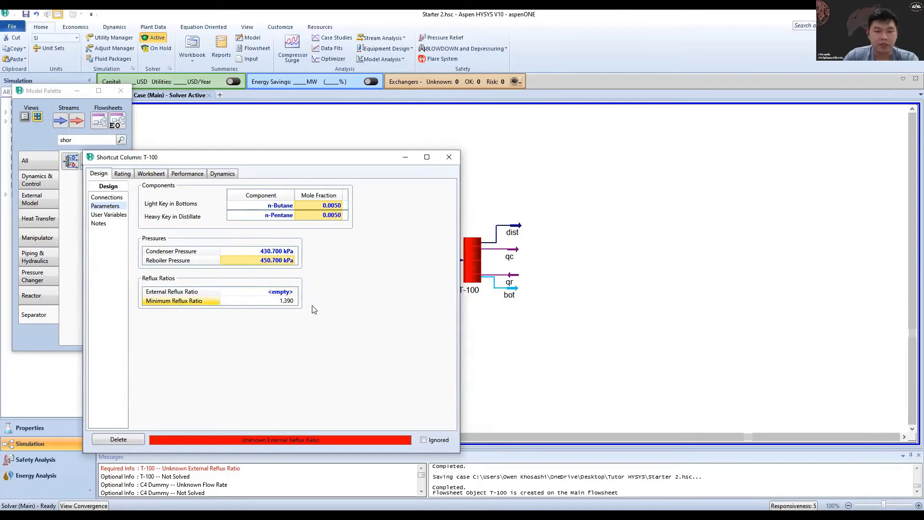
{"action": "left_click", "coordinate": [283, 291]}
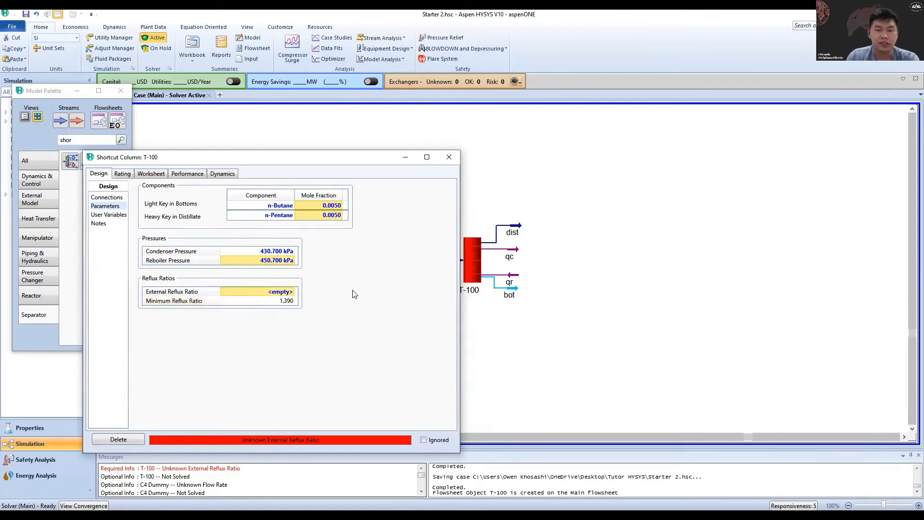
{"action": "type", "text": "2"}
{"action": "key", "text": "Return"}
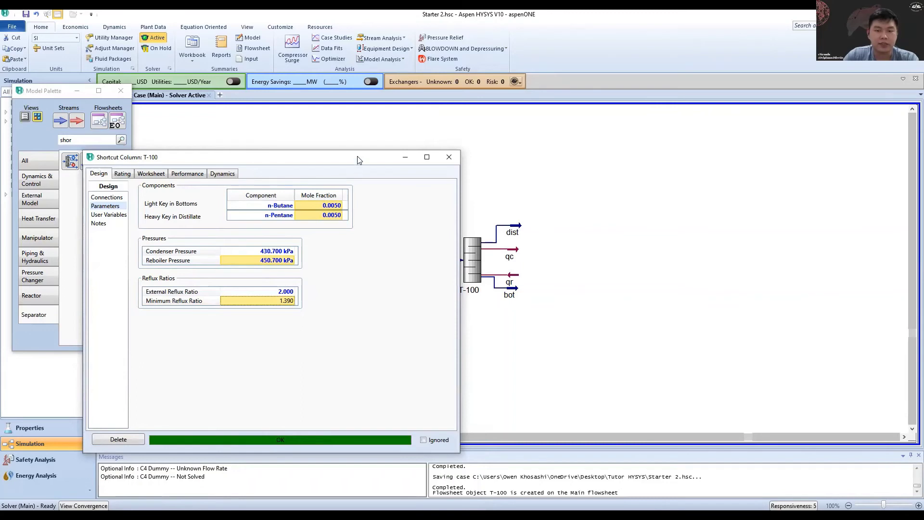
Nudge T-100 into line with its feed on the flowsheet and review its tray, temperature and flow results.
{"action": "left_click_drag", "start_coordinate": [356, 160], "coordinate": [324, 131]}
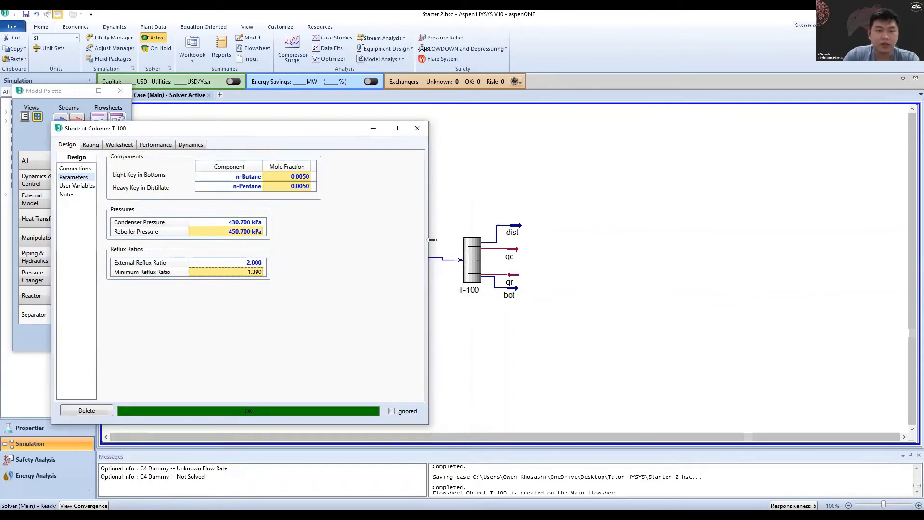
{"action": "left_click", "coordinate": [472, 264]}
{"action": "scroll", "coordinate": [453, 228], "scroll_direction": "down", "scroll_amount": 1}
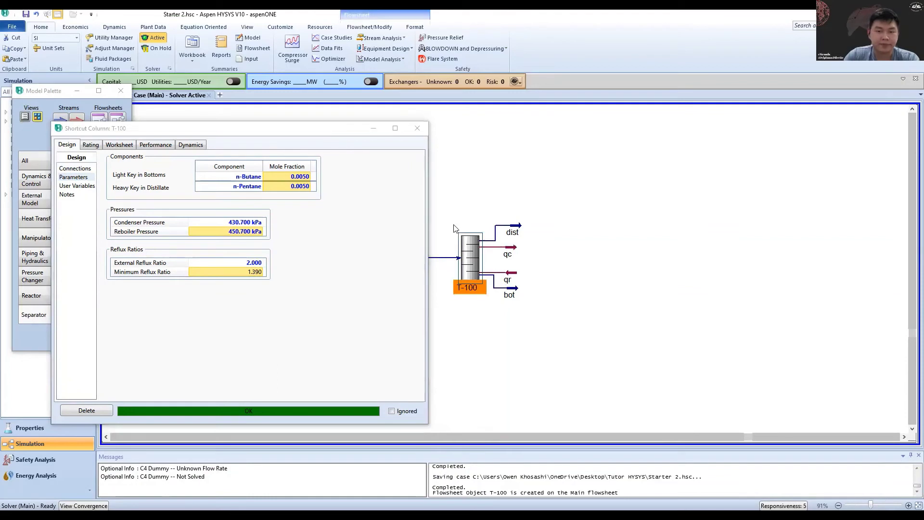
{"action": "left_click", "coordinate": [154, 146]}
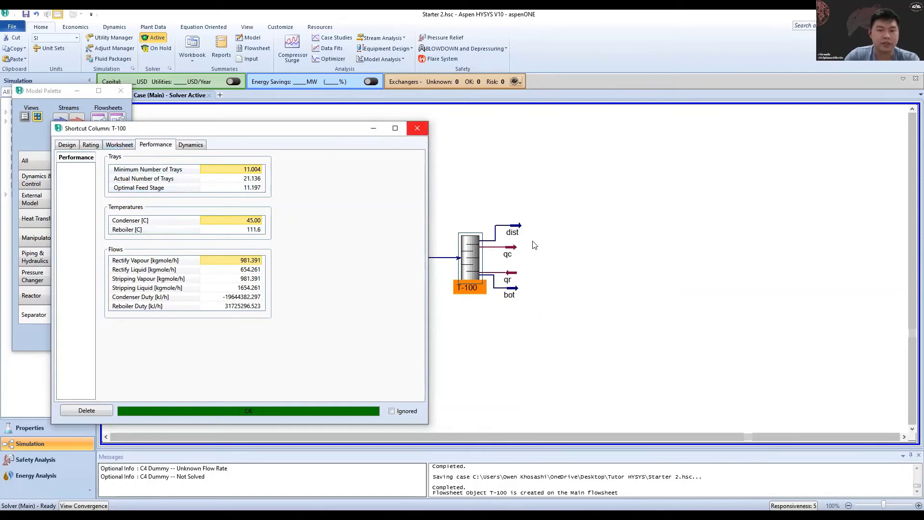
Add a rigorous distillation column to the flowsheet below T-100 and open its design connections.
{"action": "left_click", "coordinate": [417, 128]}
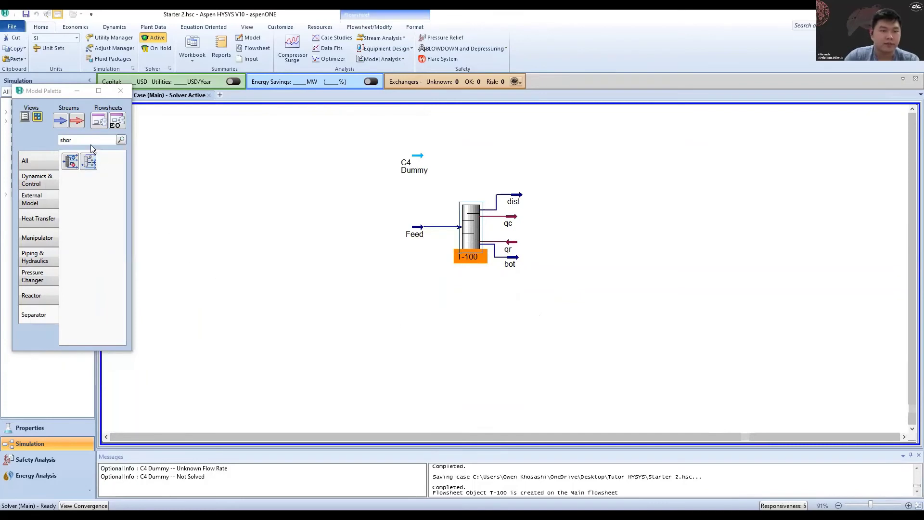
{"action": "left_click", "coordinate": [42, 137]}
{"action": "type", "text": "dist"}
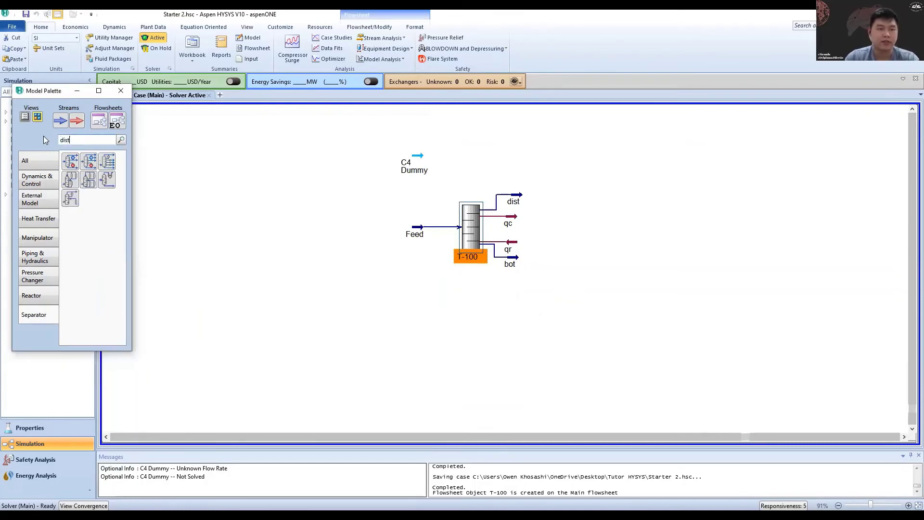
{"action": "left_click_drag", "start_coordinate": [72, 164], "coordinate": [461, 403]}
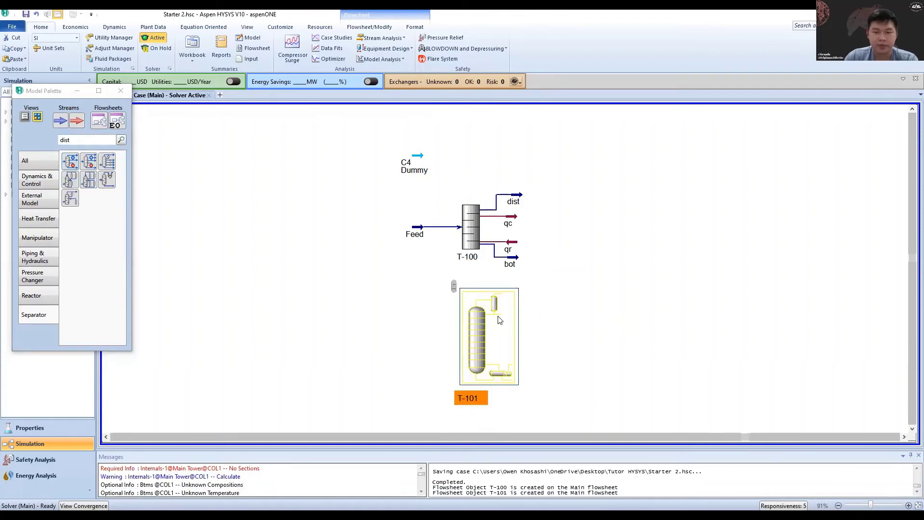
{"action": "left_click", "coordinate": [492, 330]}
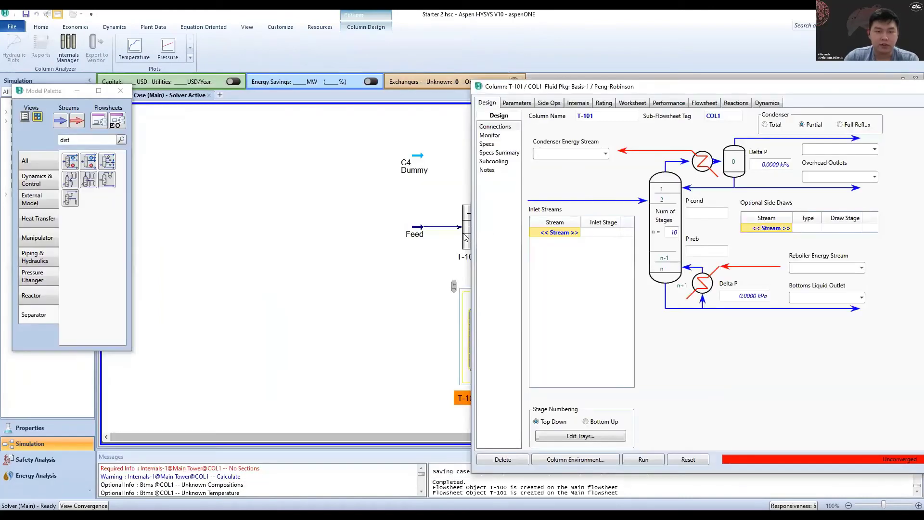
Reopen the T-100 shortcut results and arrange them side by side with the T-101 column window.
{"action": "double_click", "coordinate": [465, 236]}
{"action": "left_click_drag", "start_coordinate": [251, 115], "coordinate": [224, 110]}
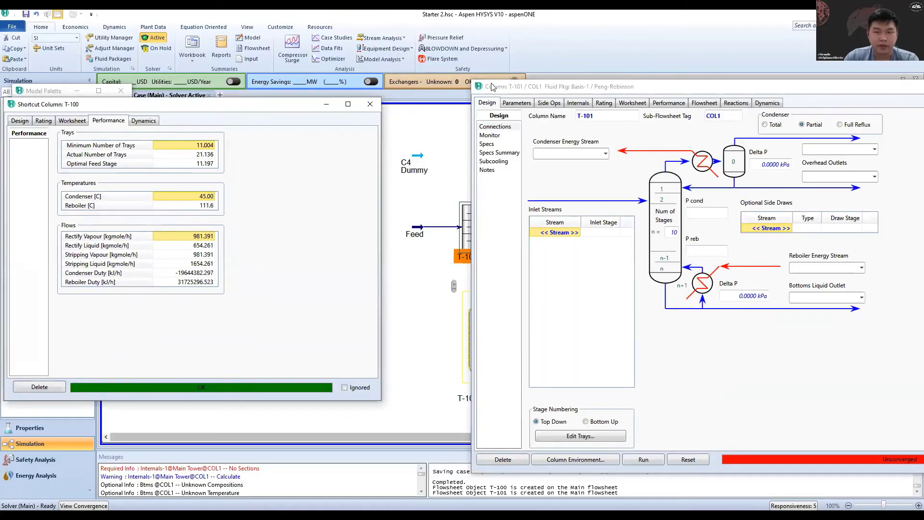
{"action": "left_click_drag", "start_coordinate": [492, 86], "coordinate": [309, 79]}
Connect the existing Feed stream as the inlet of column T-101.
{"action": "left_click", "coordinate": [372, 226]}
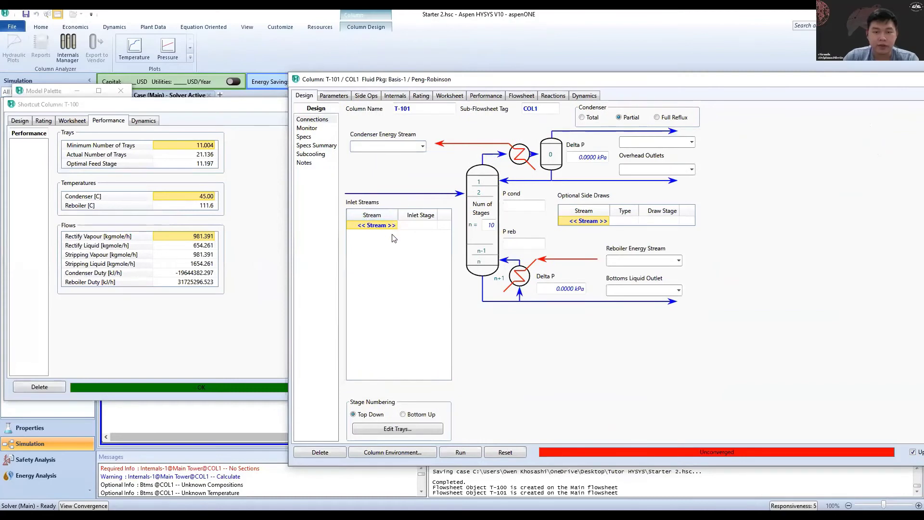
{"action": "left_click", "coordinate": [395, 226]}
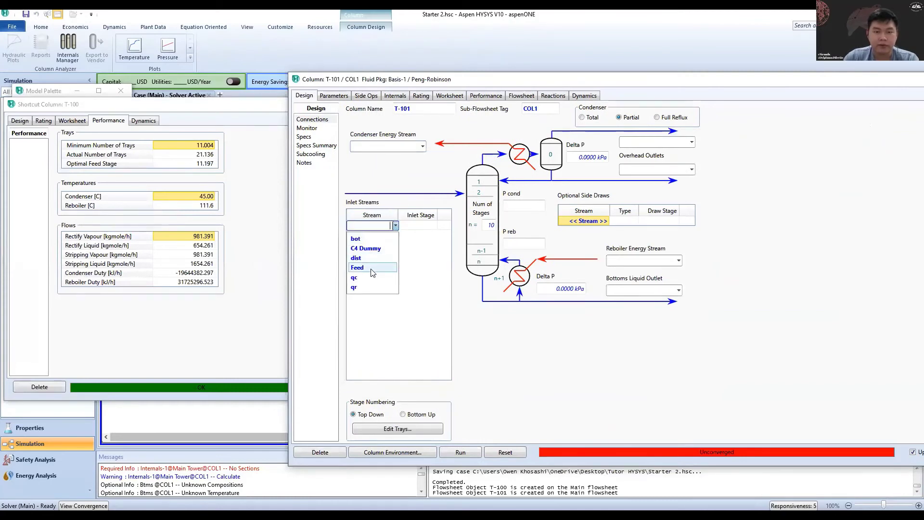
{"action": "left_click", "coordinate": [373, 268]}
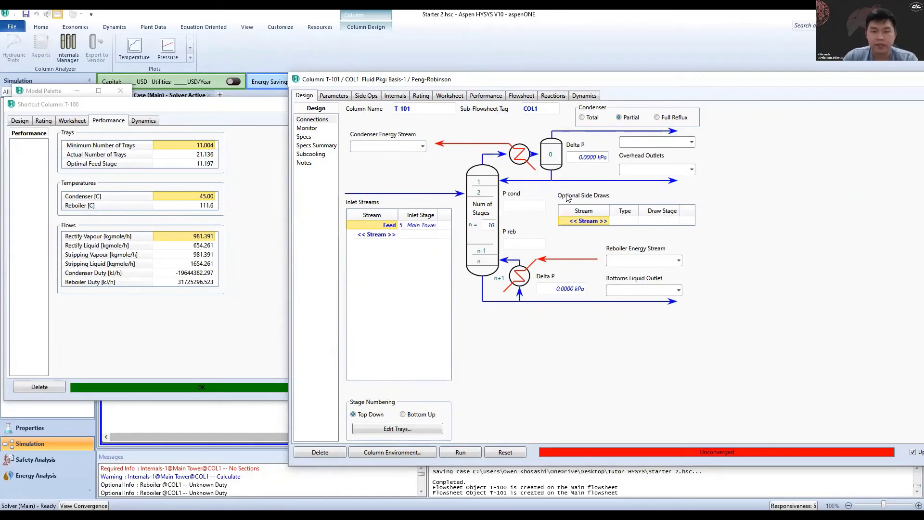
Give T-101 a total condenser, energy streams QCond and QReb, and liquid outlets Top and Bottom.
{"action": "left_click", "coordinate": [357, 147]}
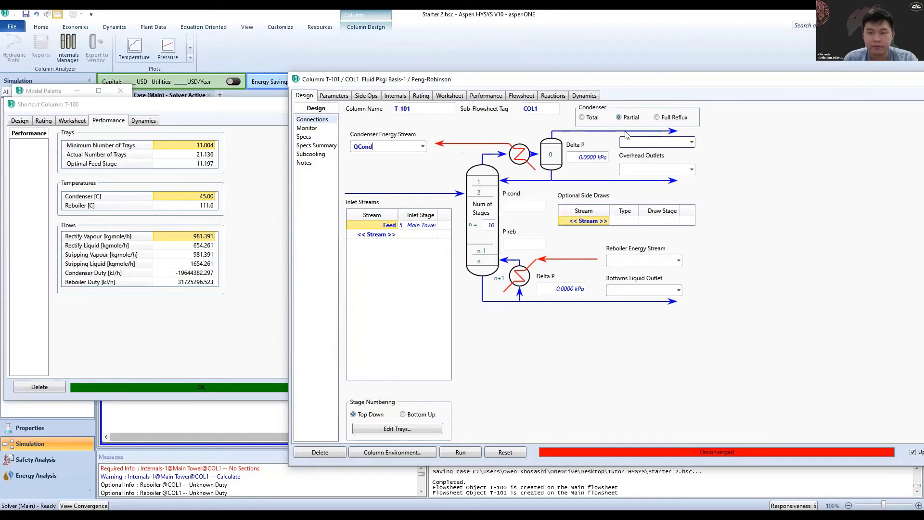
{"action": "left_click", "coordinate": [587, 119]}
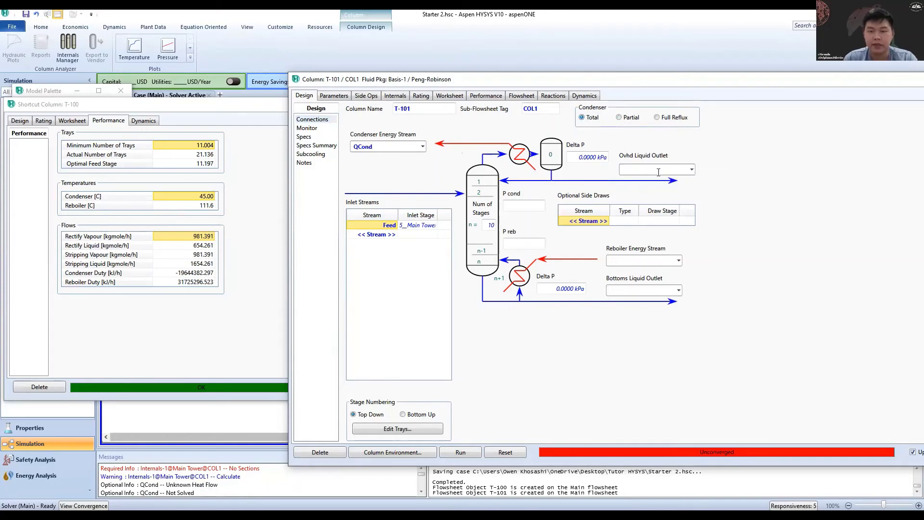
{"action": "left_click", "coordinate": [653, 169]}
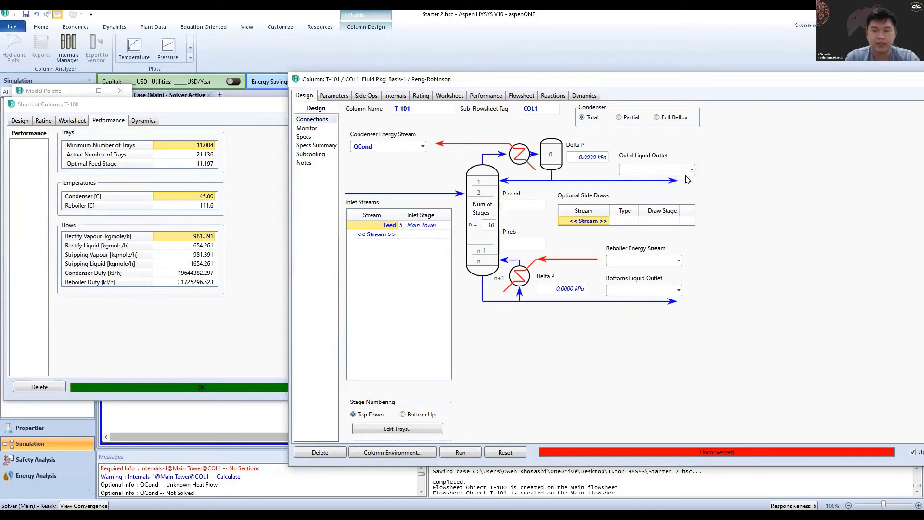
{"action": "type", "text": "Top"}
{"action": "left_click", "coordinate": [624, 260]}
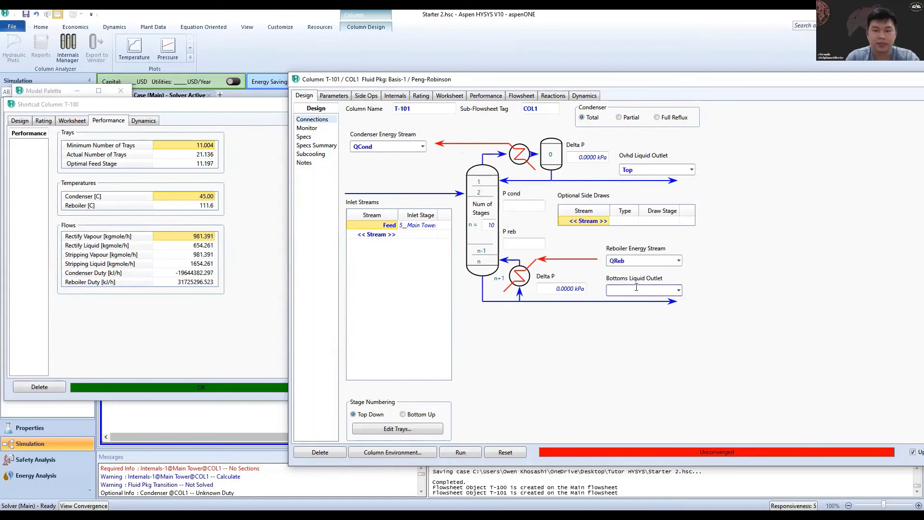
{"action": "key", "text": "Return"}
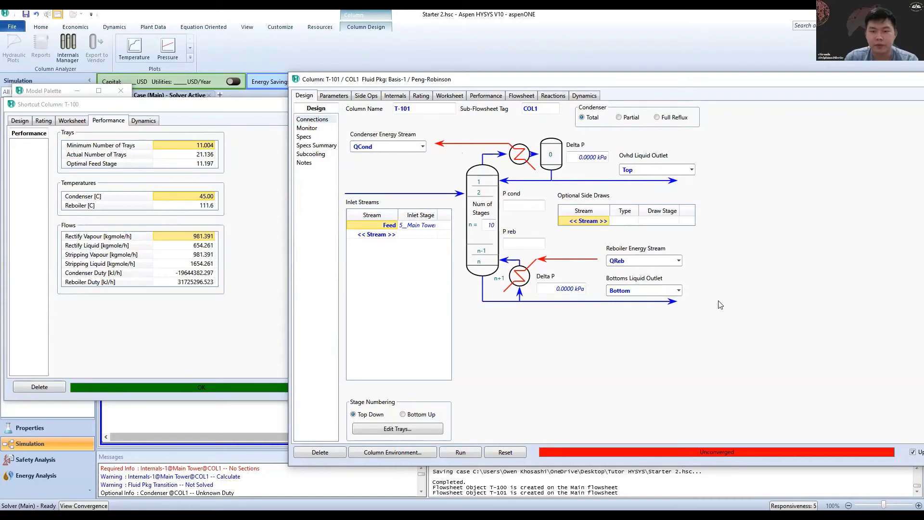
Set T-101's condenser pressure to 430.7 kPa and its reboiler pressure to 450.7 kPa.
{"action": "left_click", "coordinate": [539, 205]}
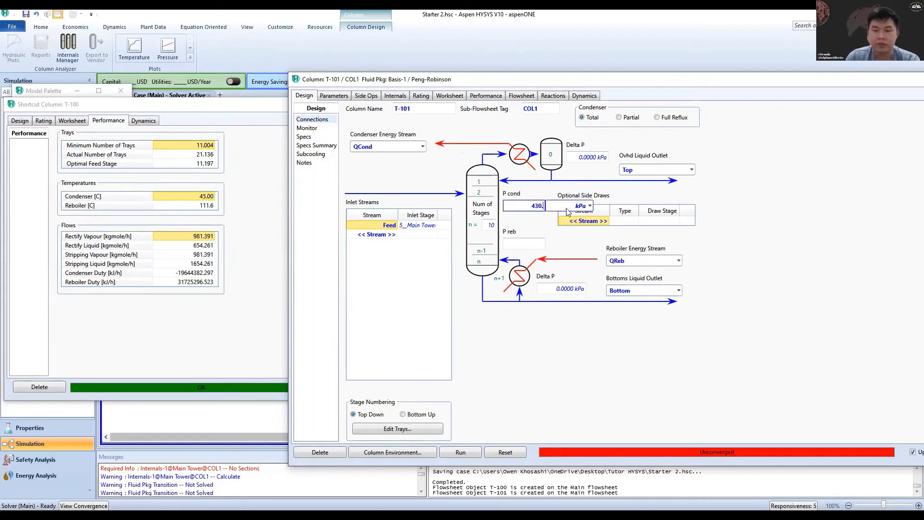
{"action": "left_click", "coordinate": [530, 244]}
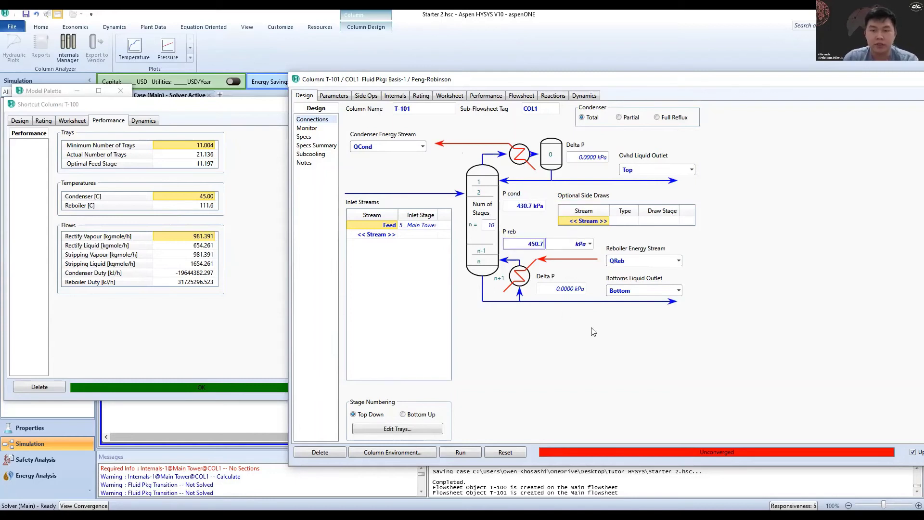
{"action": "key", "text": "Return"}
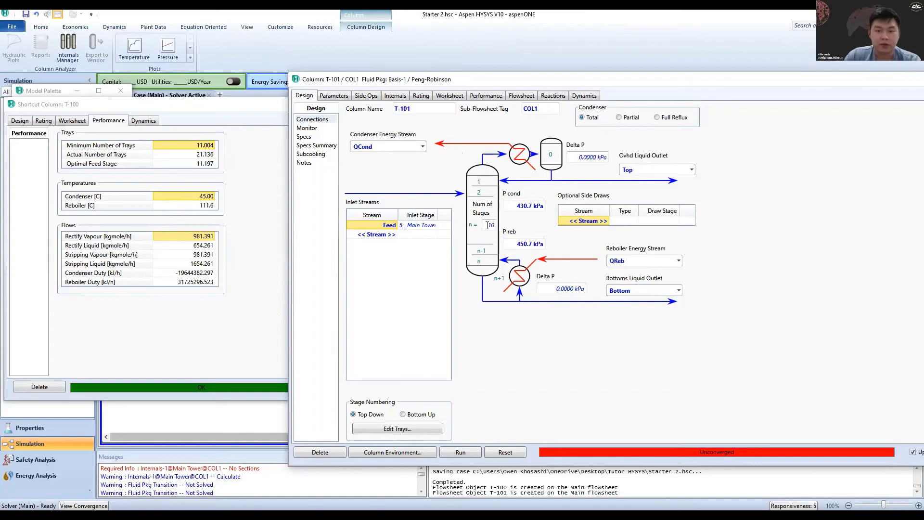
Set T-101 to 21 stages and introduce the feed at main tower stage 11.
{"action": "left_click", "coordinate": [488, 225]}
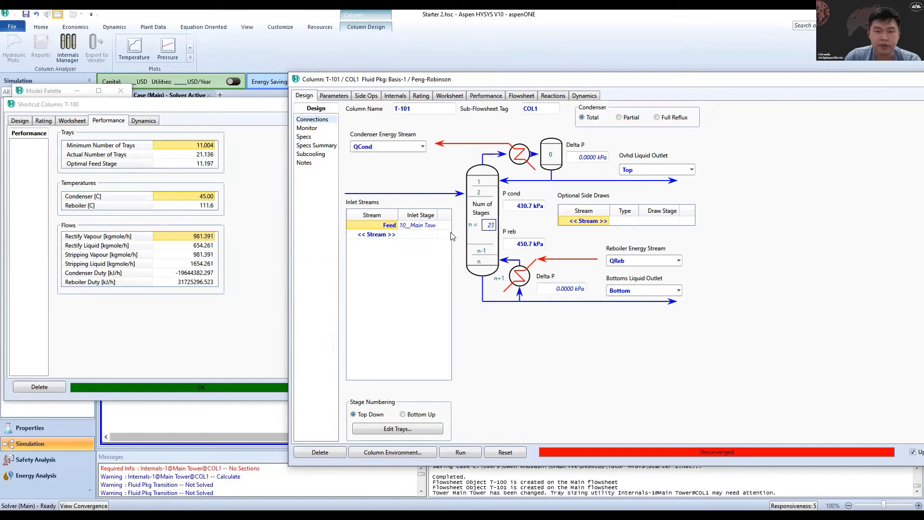
{"action": "left_click", "coordinate": [435, 225]}
{"action": "type", "text": "10"}
{"action": "key", "text": "Return"}
{"action": "left_click", "coordinate": [434, 226]}
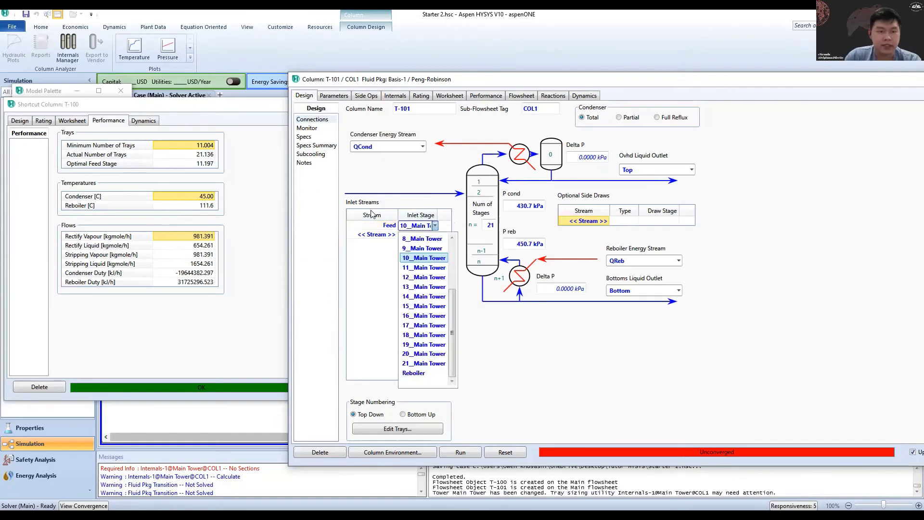
{"action": "left_click", "coordinate": [429, 303]}
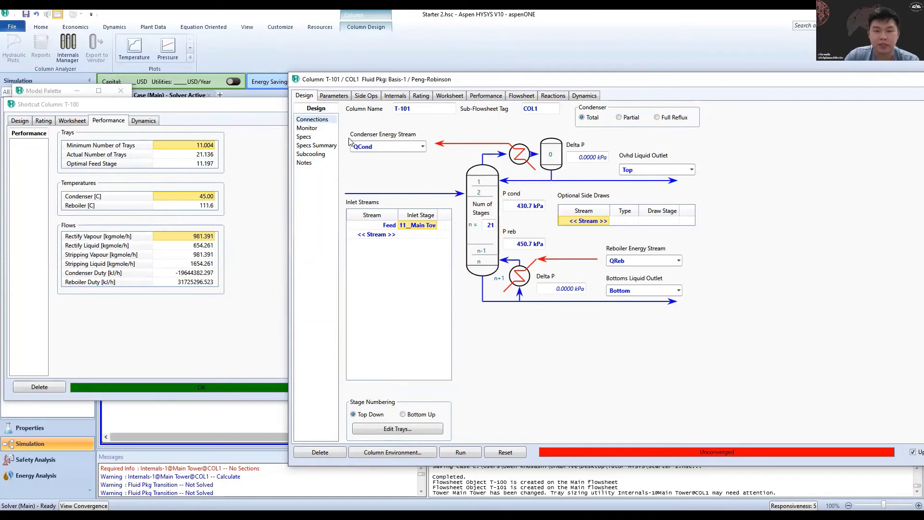
Set T-101's reflux ratio specification to 2 in the column monitor.
{"action": "left_click", "coordinate": [310, 129]}
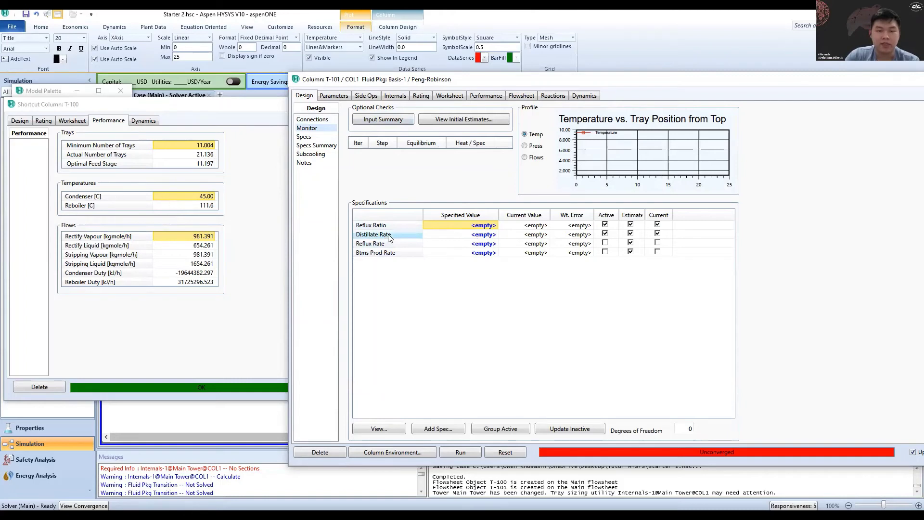
{"action": "left_click", "coordinate": [477, 236]}
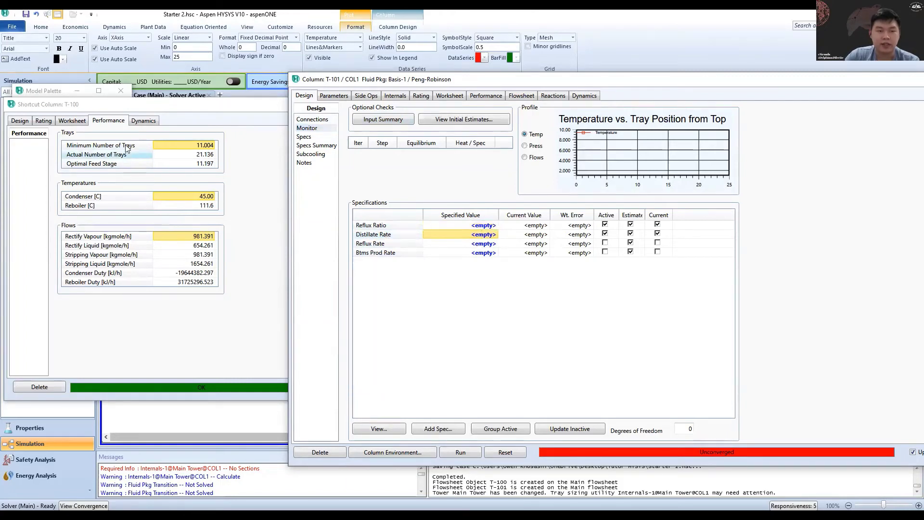
{"action": "left_click", "coordinate": [487, 226]}
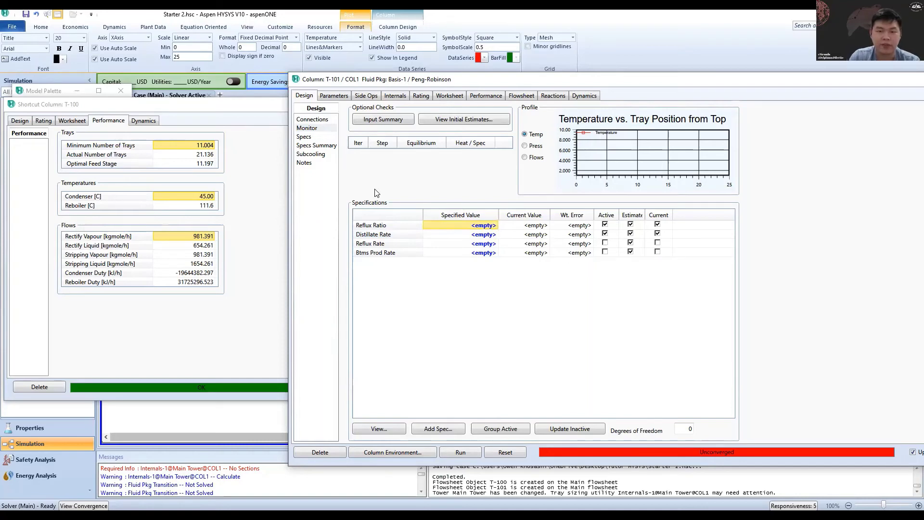
{"action": "type", "text": "2"}
{"action": "key", "text": "Return"}
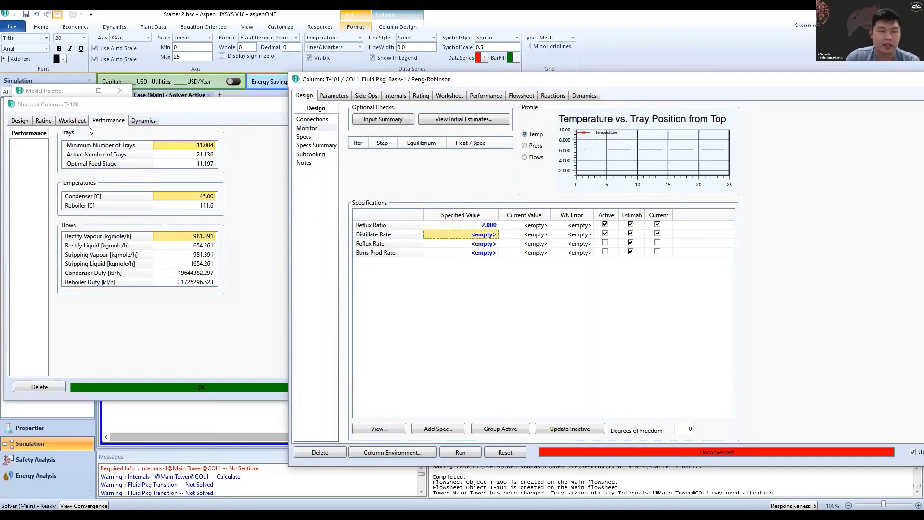
Enter the shortcut column's distillate molar flow of 327.1 kgmole/h as T-101's distillate rate and run the column.
{"action": "left_click", "coordinate": [72, 120]}
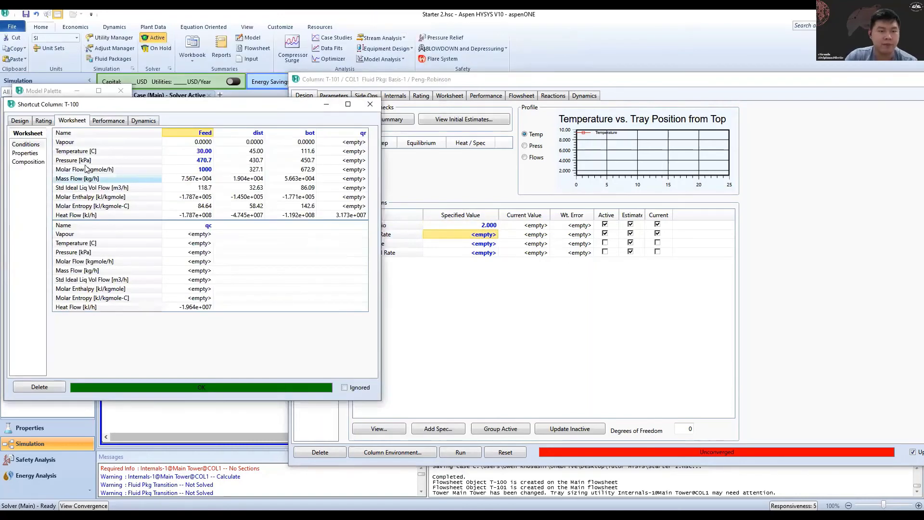
{"action": "left_click", "coordinate": [256, 170]}
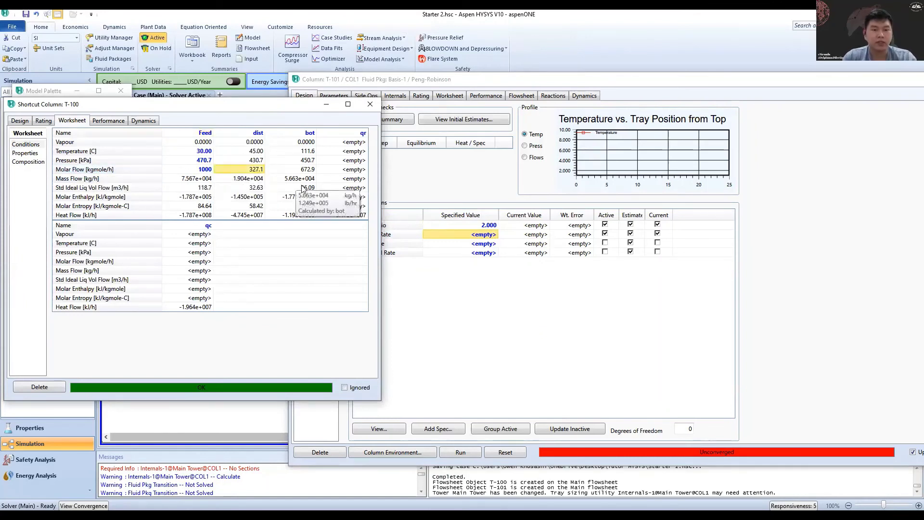
{"action": "left_click_drag", "start_coordinate": [493, 247], "coordinate": [484, 236]}
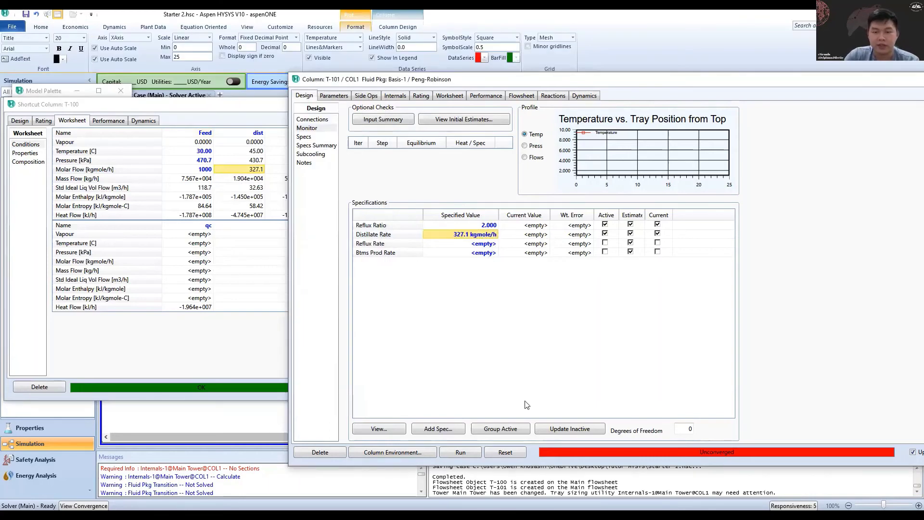
{"action": "left_click", "coordinate": [461, 452]}
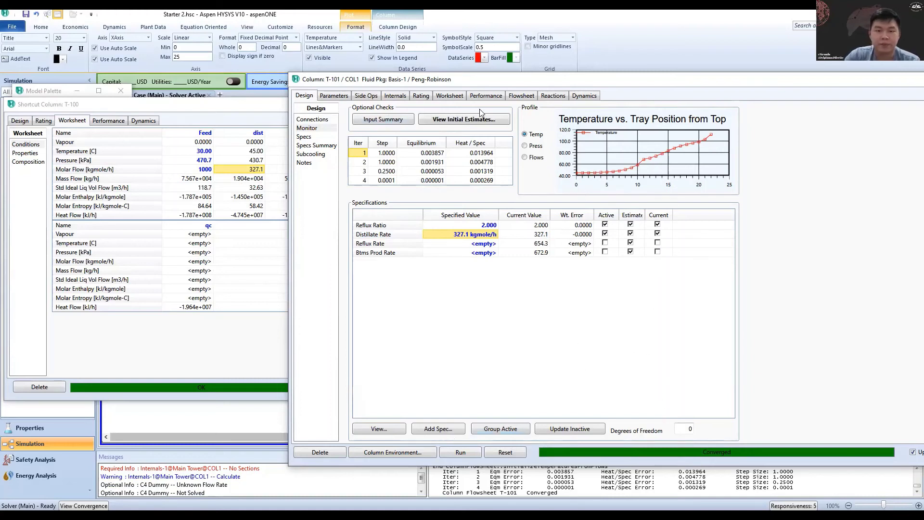
Check T-101's stream conditions and its top and bottom product compositions against the shortcut column's worksheet.
{"action": "left_click", "coordinate": [446, 97]}
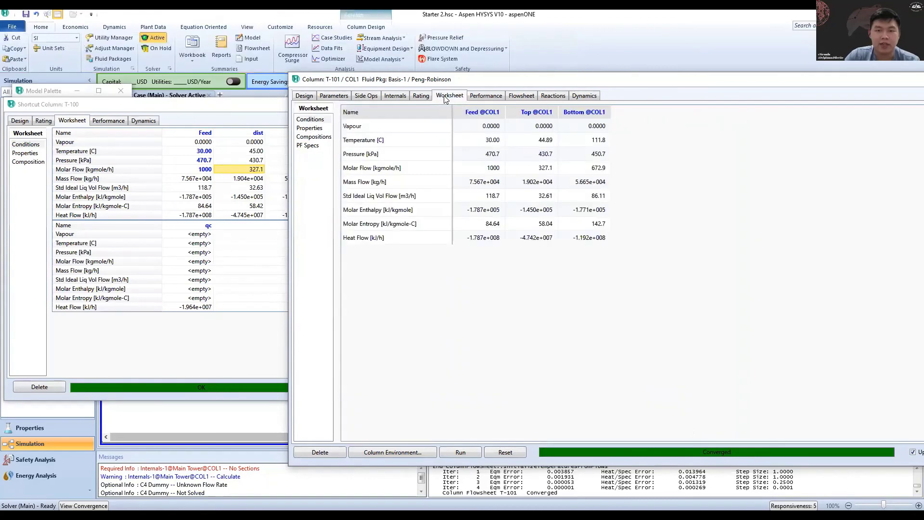
{"action": "left_click", "coordinate": [323, 138]}
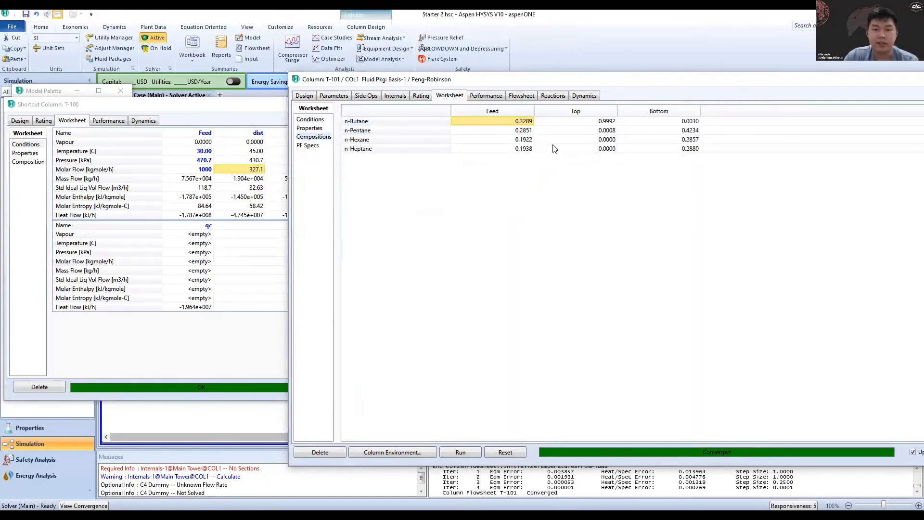
{"action": "left_click", "coordinate": [602, 124]}
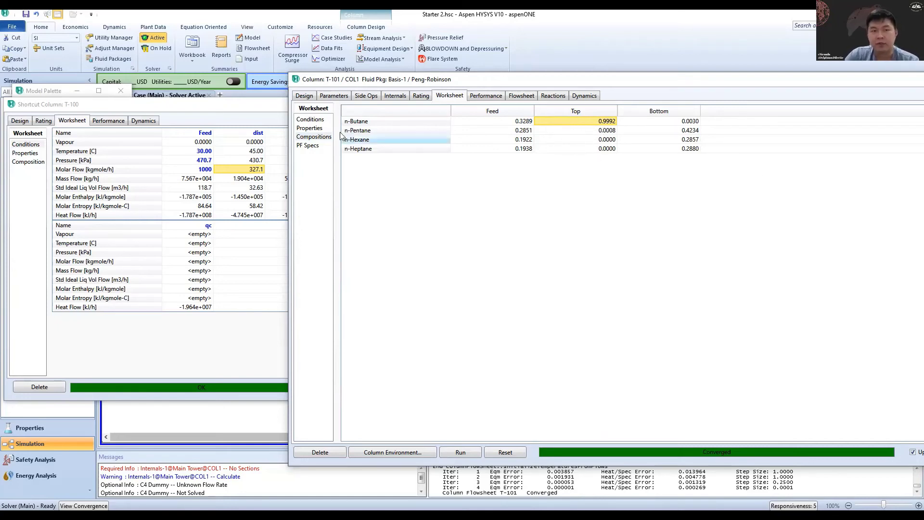
{"action": "left_click", "coordinate": [272, 110]}
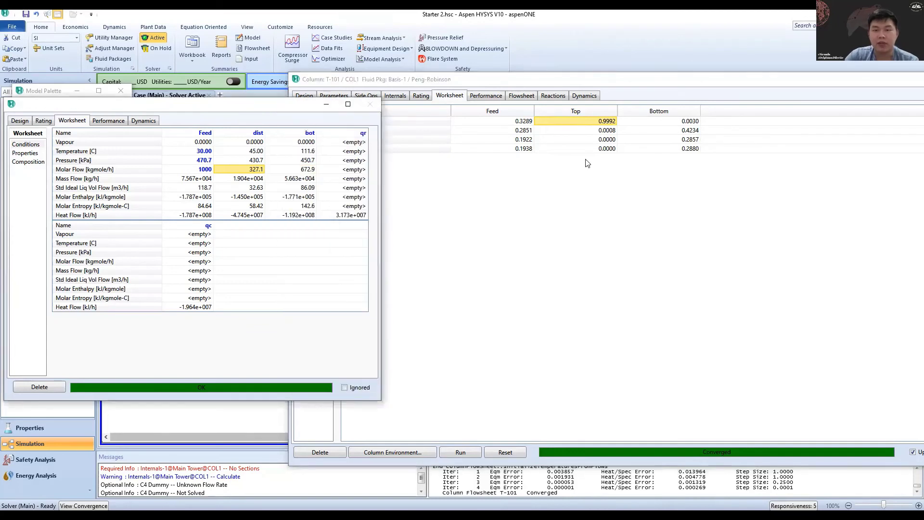
{"action": "left_click", "coordinate": [612, 121]}
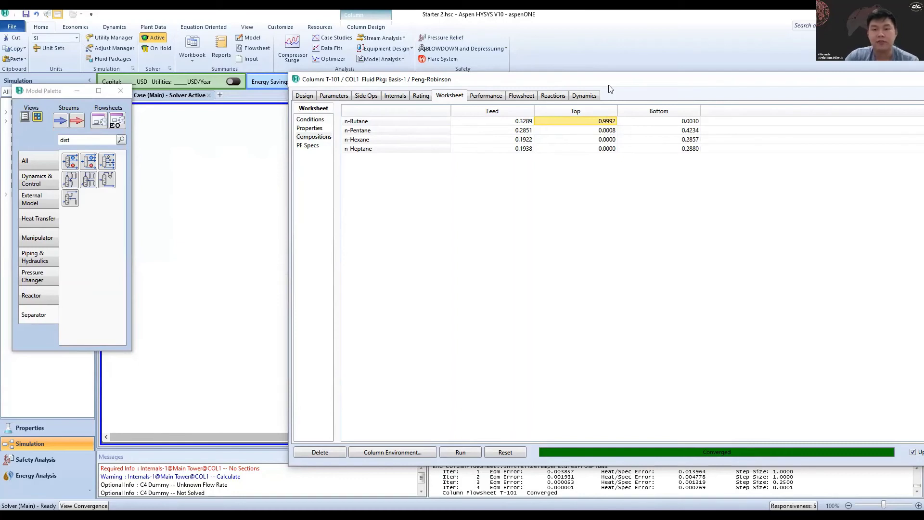
Bring the whole T-101 window into view, check its stage profiles and return to the design specifications monitor.
{"action": "left_click_drag", "start_coordinate": [608, 86], "coordinate": [500, 87]}
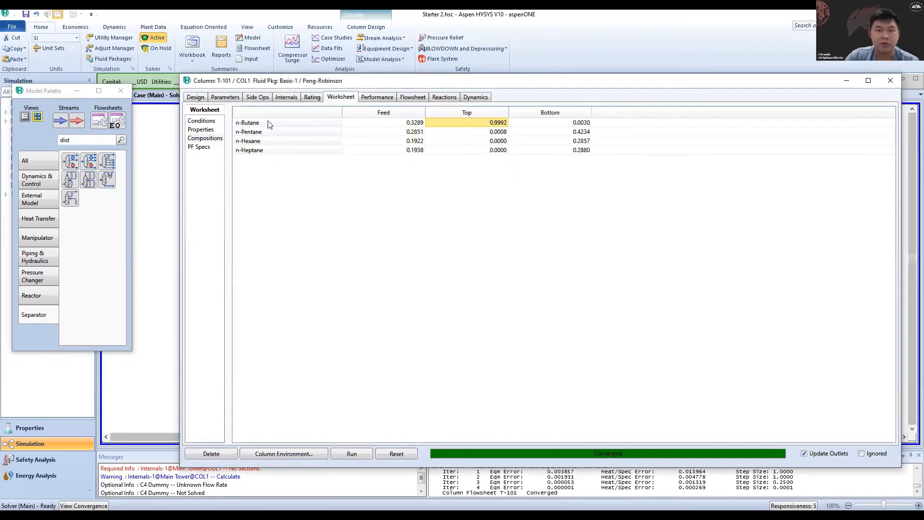
{"action": "left_click", "coordinate": [225, 96]}
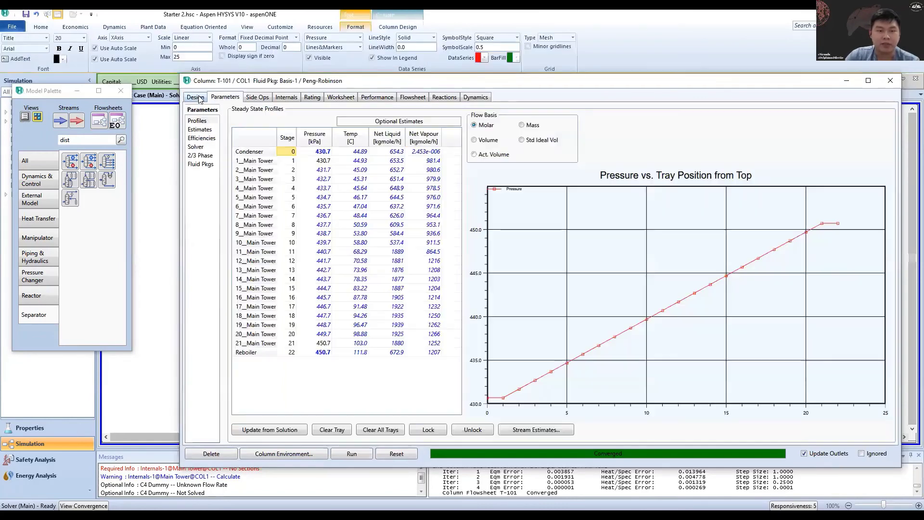
{"action": "left_click", "coordinate": [195, 97]}
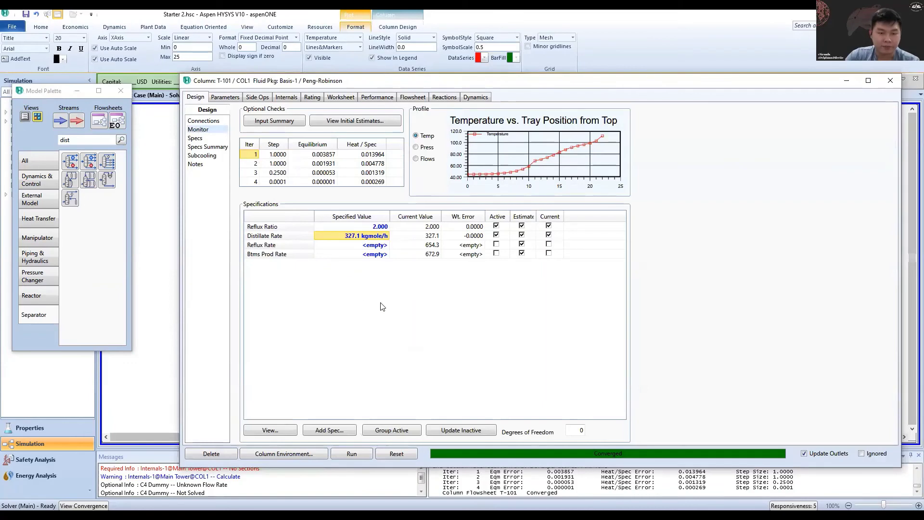
Add a column component fraction specification to T-101 and assign it to the Condenser stage.
{"action": "left_click", "coordinate": [329, 429]}
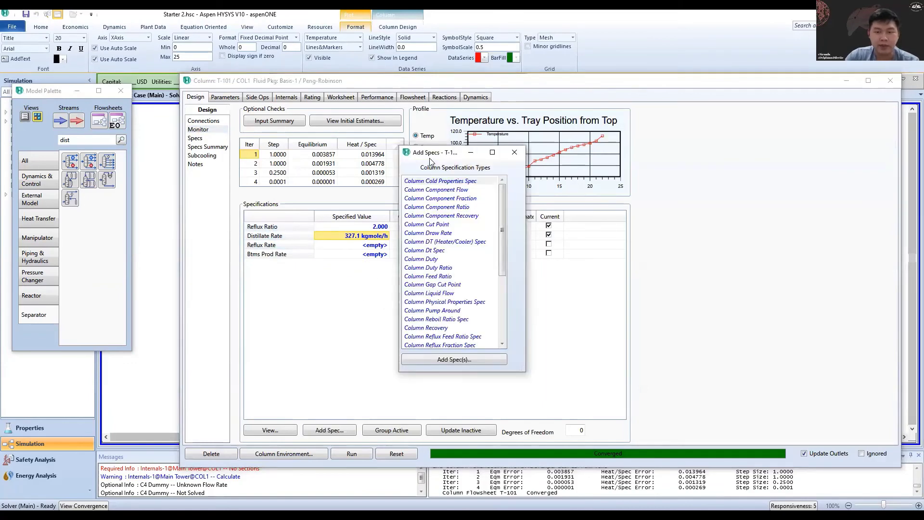
{"action": "left_click_drag", "start_coordinate": [430, 158], "coordinate": [508, 142]}
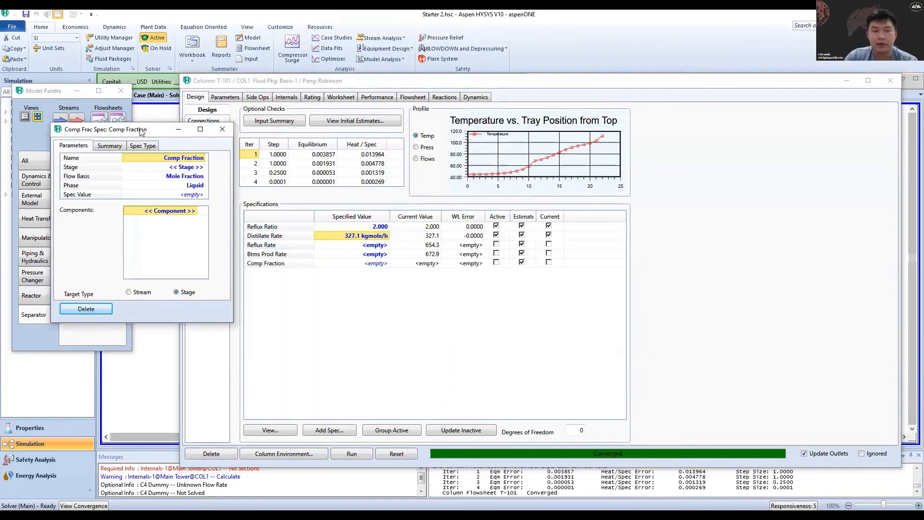
{"action": "left_click_drag", "start_coordinate": [141, 132], "coordinate": [603, 167]}
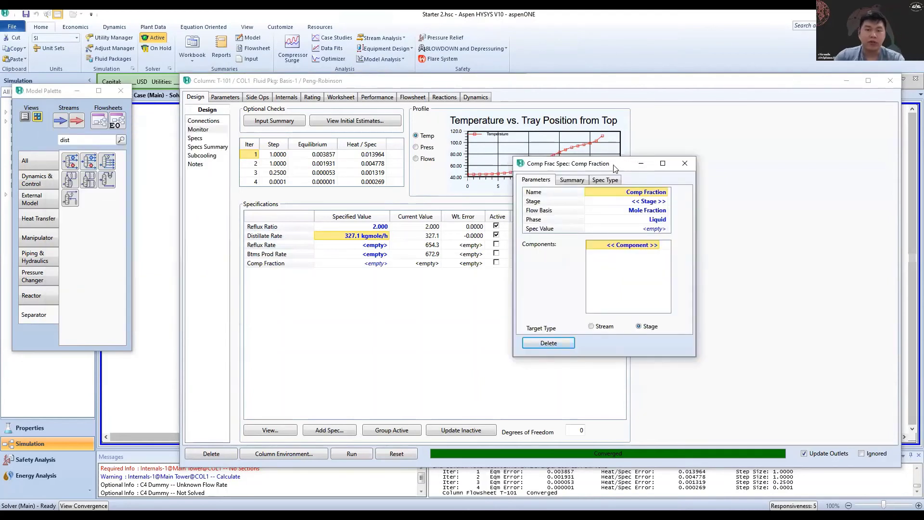
{"action": "left_click", "coordinate": [665, 202]}
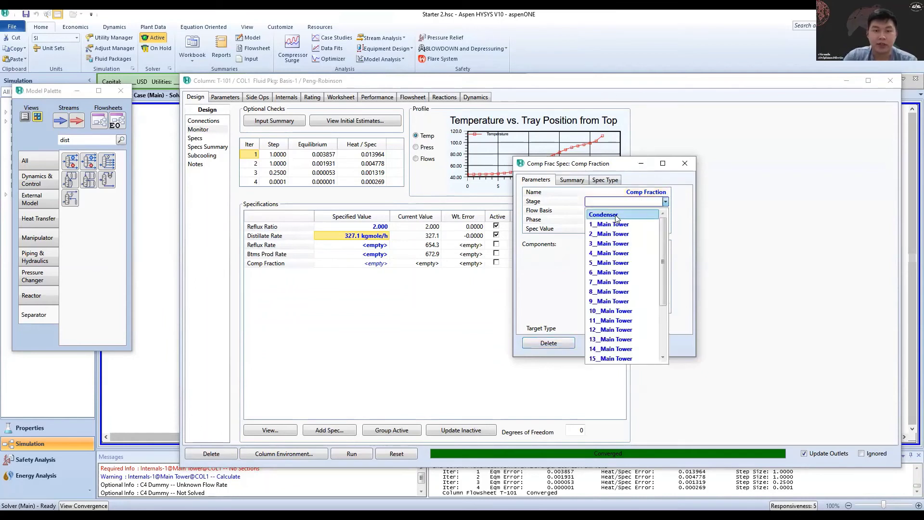
{"action": "left_click", "coordinate": [616, 215]}
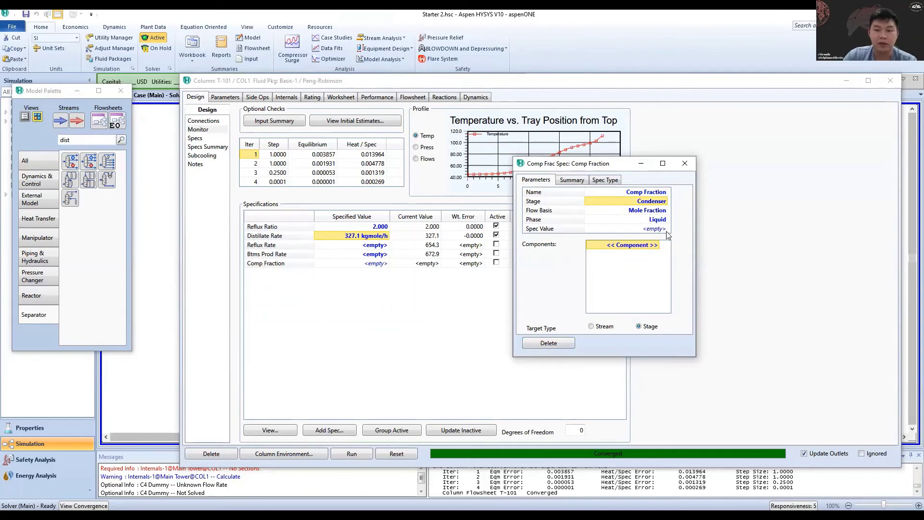
Set the component fraction specification to n-Butane with a liquid mole fraction value of 0.995.
{"action": "left_click", "coordinate": [658, 248]}
{"action": "left_click", "coordinate": [657, 246]}
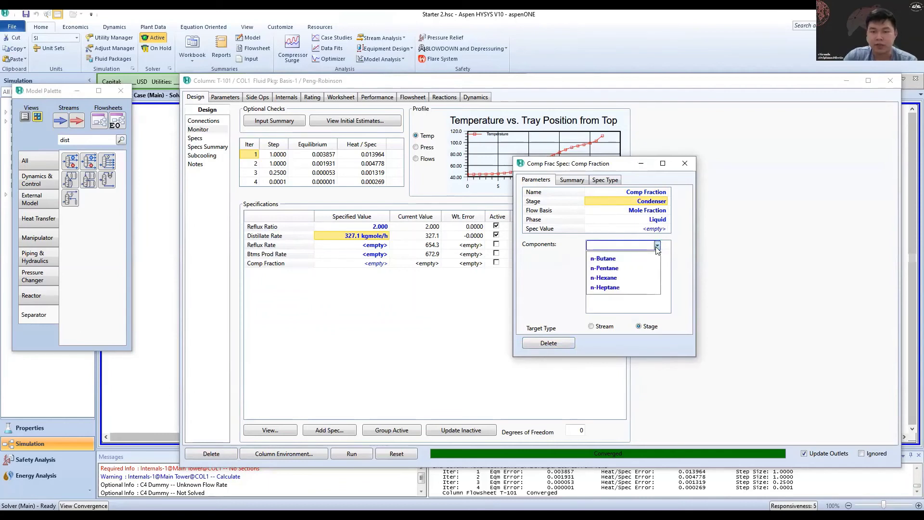
{"action": "left_click", "coordinate": [608, 259]}
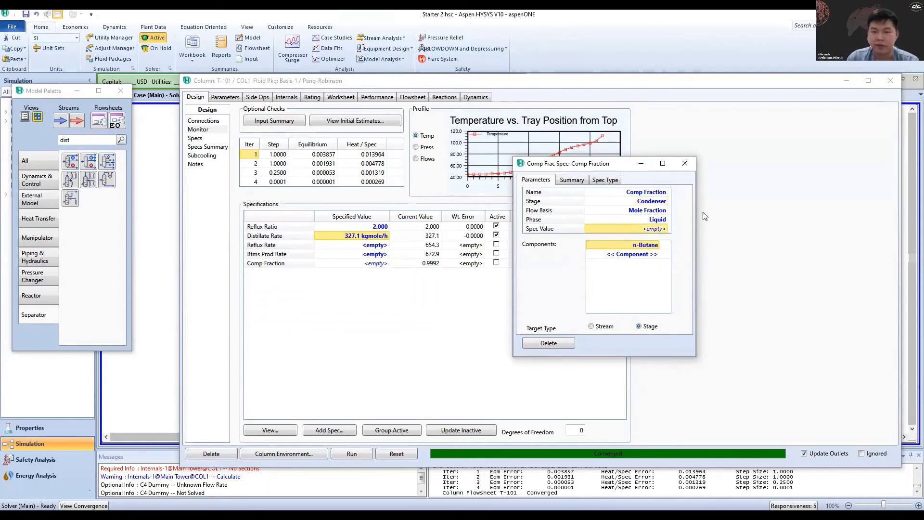
{"action": "type", "text": "0.995"}
{"action": "key", "text": "Return"}
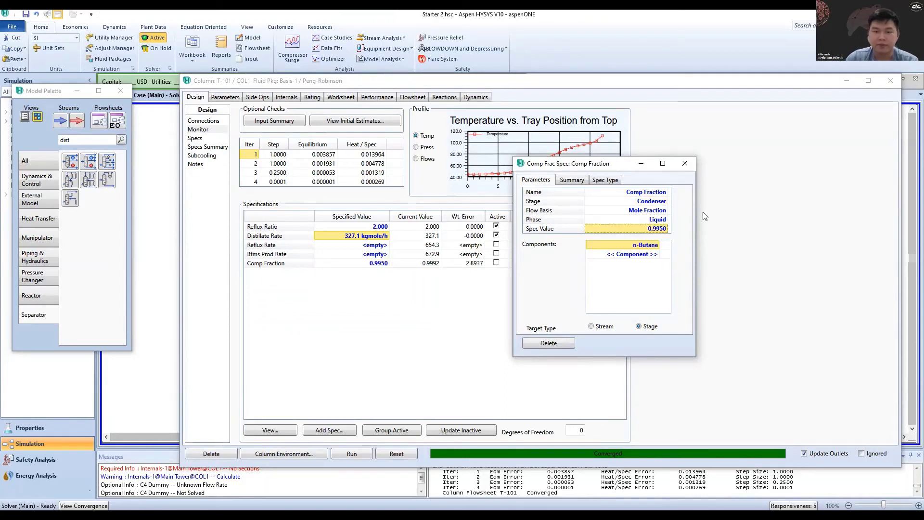
{"action": "left_click", "coordinate": [687, 164]}
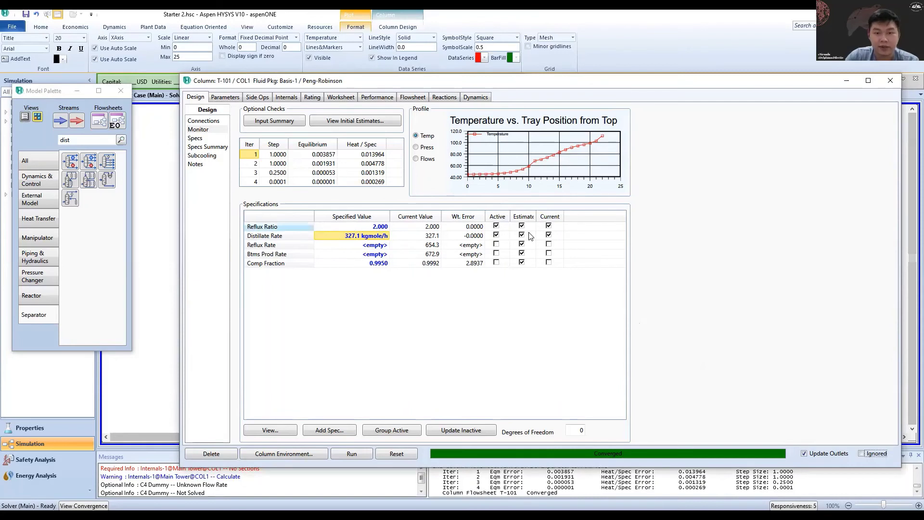
Deactivate T-101's reflux ratio specification and activate the component fraction specification in its place.
{"action": "left_click", "coordinate": [496, 226]}
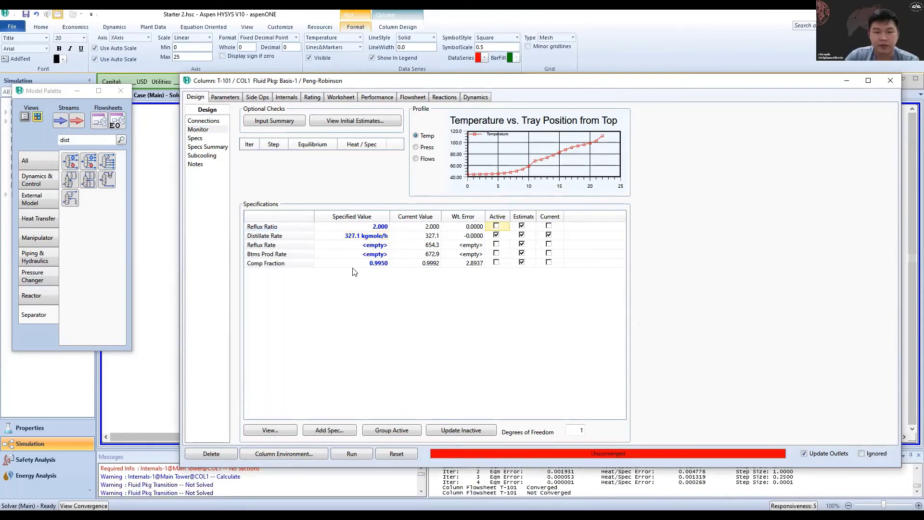
{"action": "left_click", "coordinate": [496, 263]}
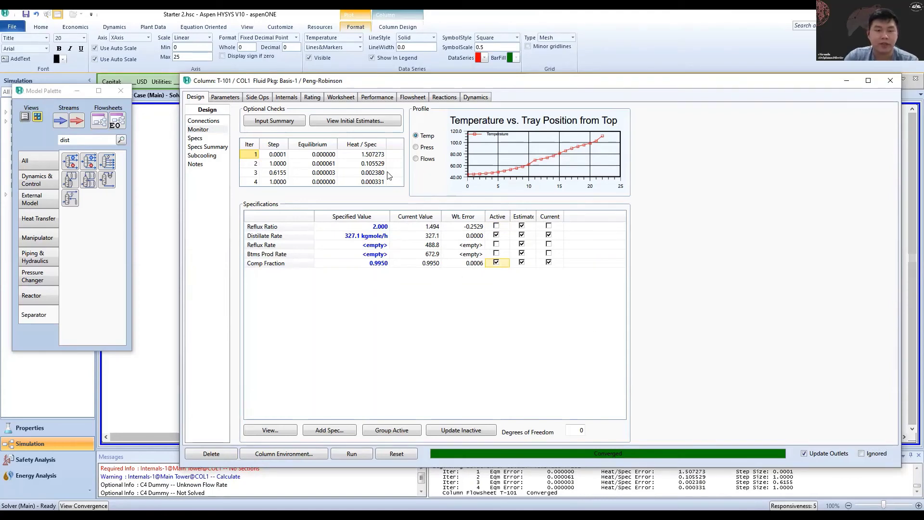
{"action": "left_click_drag", "start_coordinate": [379, 88], "coordinate": [358, 92]}
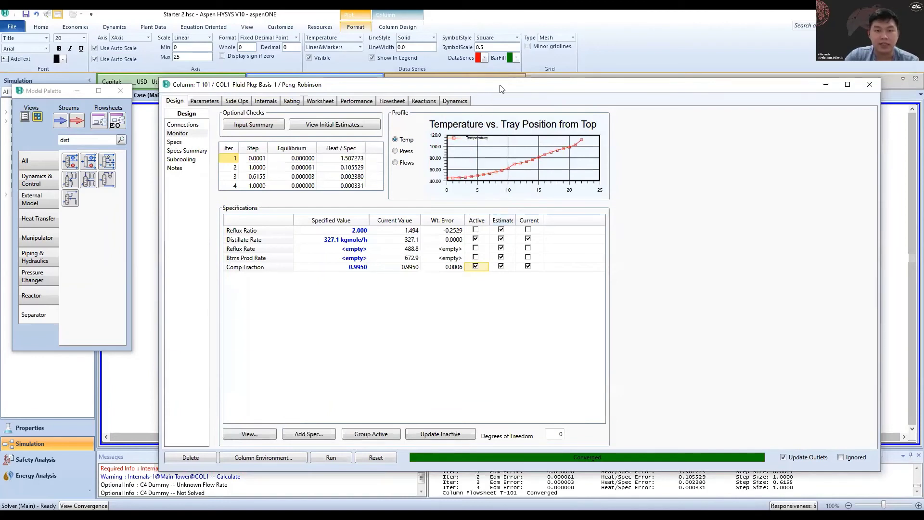
{"action": "left_click_drag", "start_coordinate": [496, 92], "coordinate": [488, 98]}
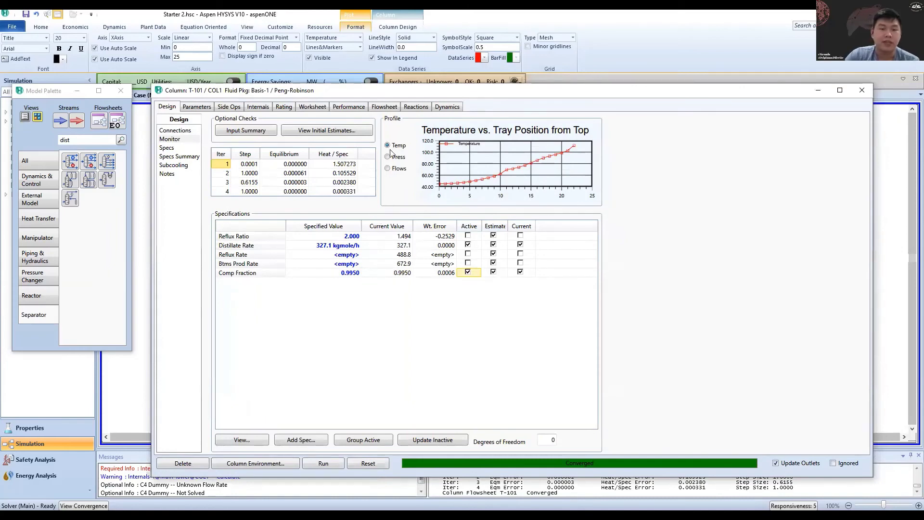
Generate the tray sections of T-101's column internals automatically with Auto Section.
{"action": "left_click", "coordinate": [266, 110]}
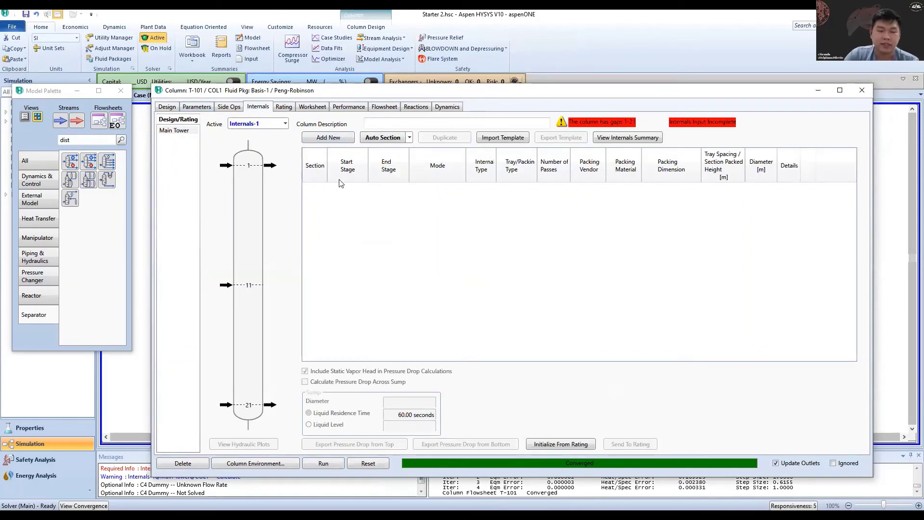
{"action": "left_click", "coordinate": [384, 140]}
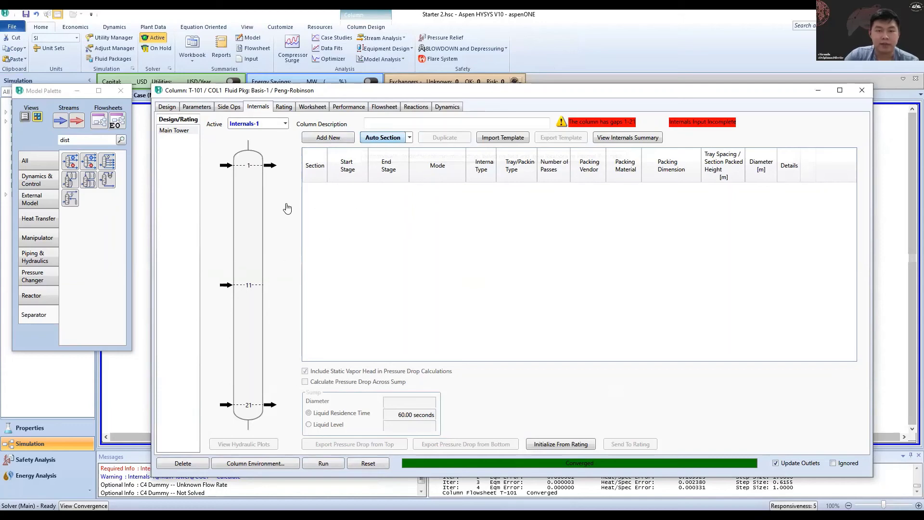
{"action": "left_click", "coordinate": [384, 140]}
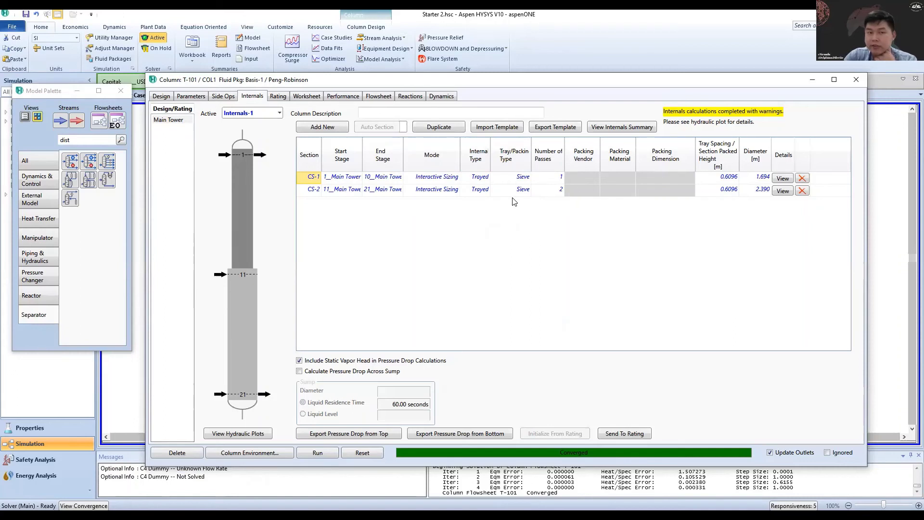
Review the detail messages of internals sections CS-1 and CS-2 and the tray geometry of CS-2.
{"action": "left_click", "coordinate": [525, 178]}
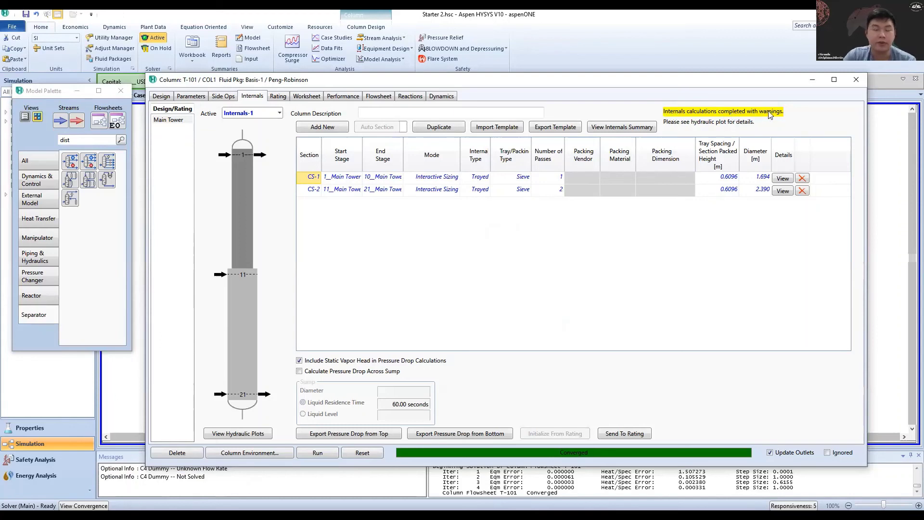
{"action": "left_click", "coordinate": [782, 179]}
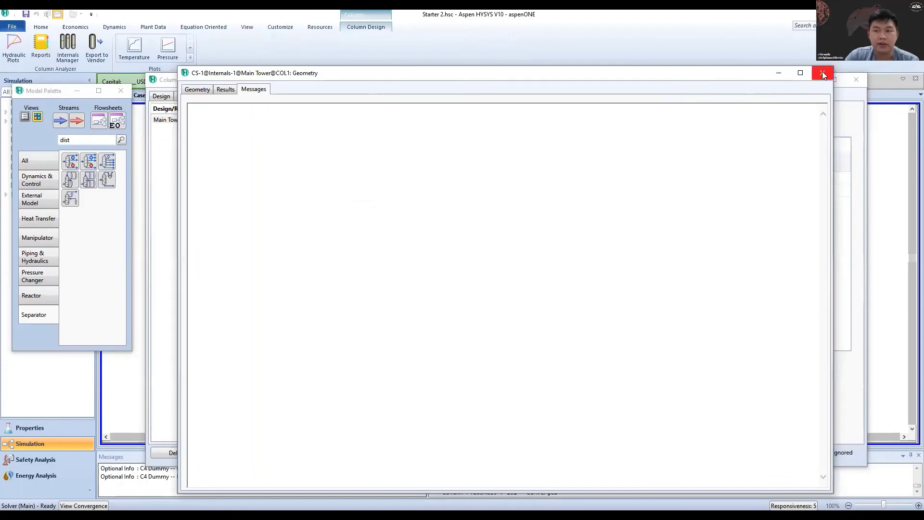
{"action": "left_click", "coordinate": [822, 73]}
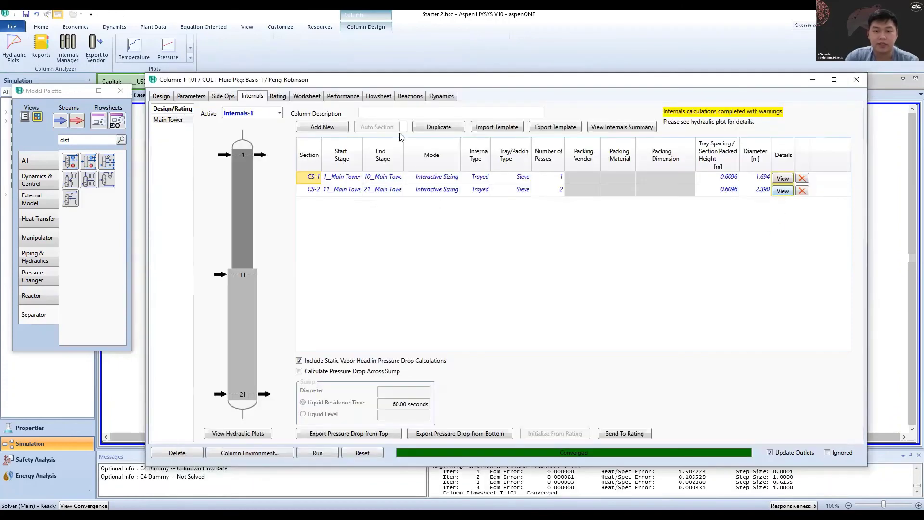
{"action": "left_click", "coordinate": [783, 191]}
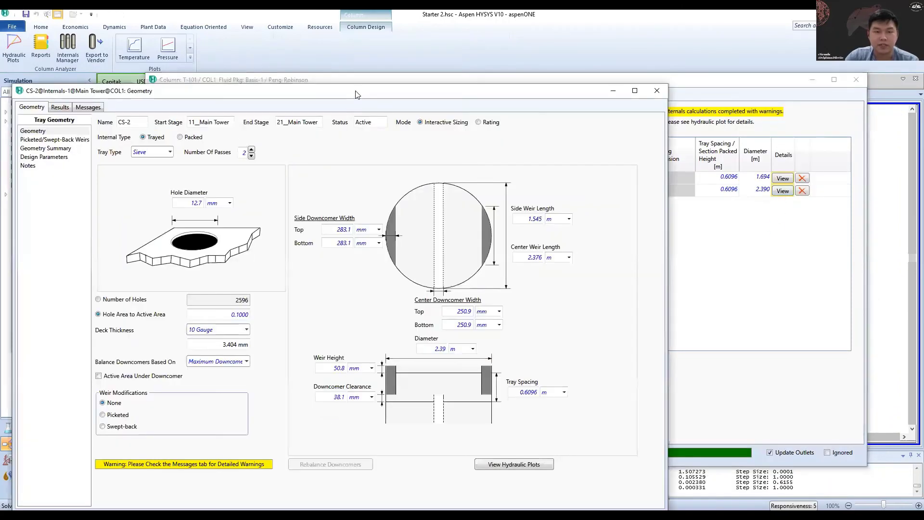
{"action": "left_click_drag", "start_coordinate": [358, 94], "coordinate": [520, 63]}
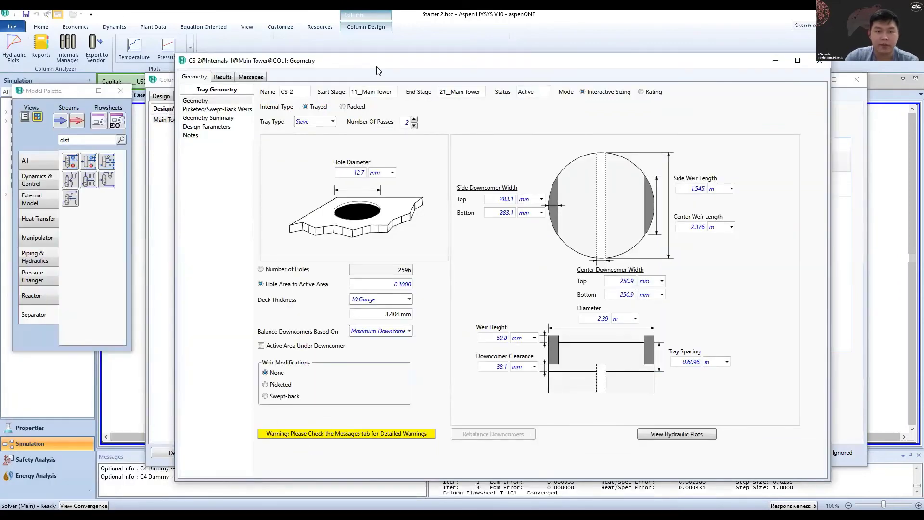
{"action": "left_click", "coordinate": [318, 80]}
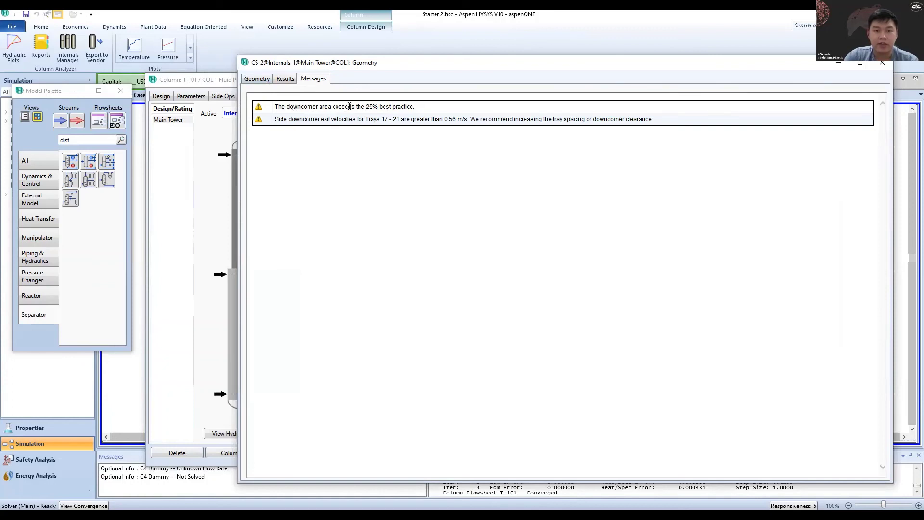
{"action": "left_click", "coordinate": [257, 79]}
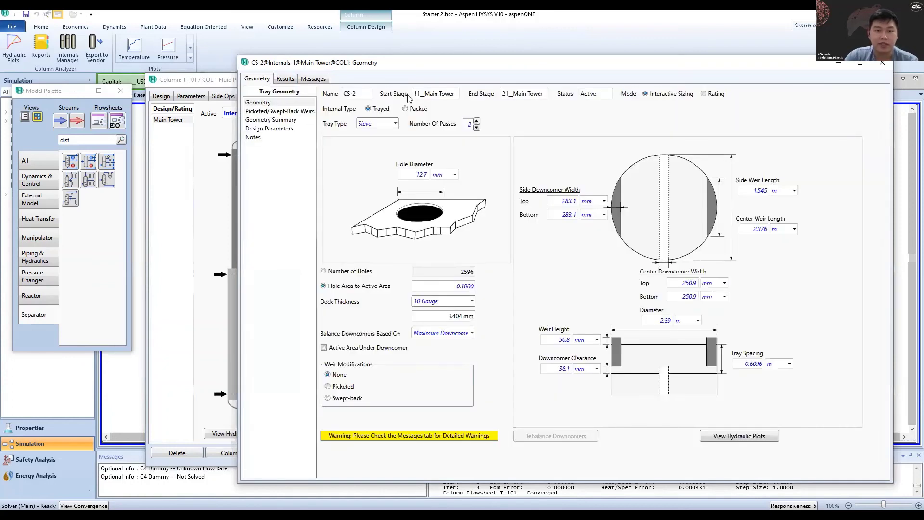
{"action": "left_click_drag", "start_coordinate": [447, 67], "coordinate": [437, 61]}
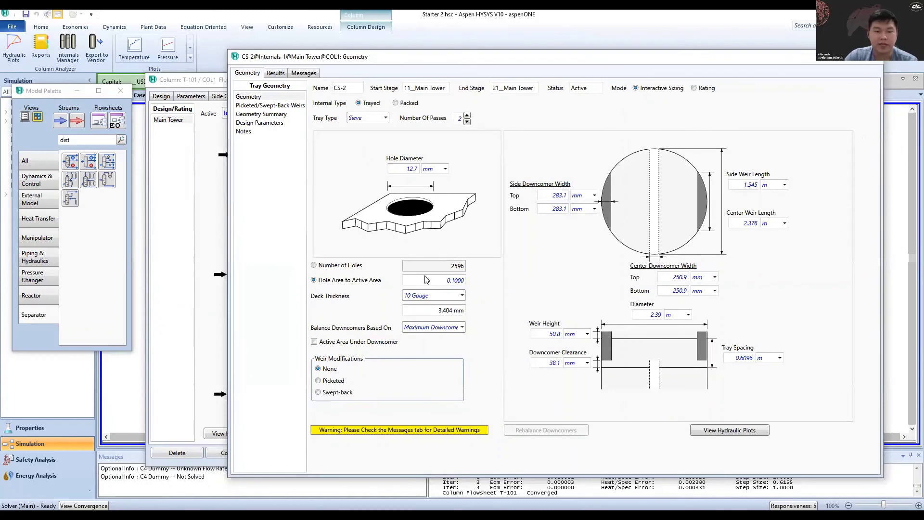
Enable Active Area Under Downcomer for section CS-2 and recheck its warning messages.
{"action": "left_click", "coordinate": [315, 342]}
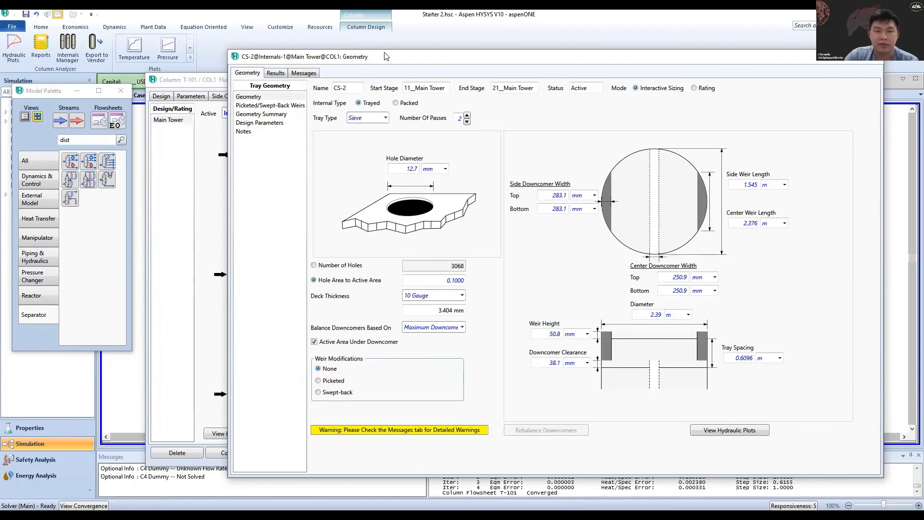
{"action": "left_click_drag", "start_coordinate": [385, 56], "coordinate": [412, 51]}
{"action": "left_click", "coordinate": [331, 68]}
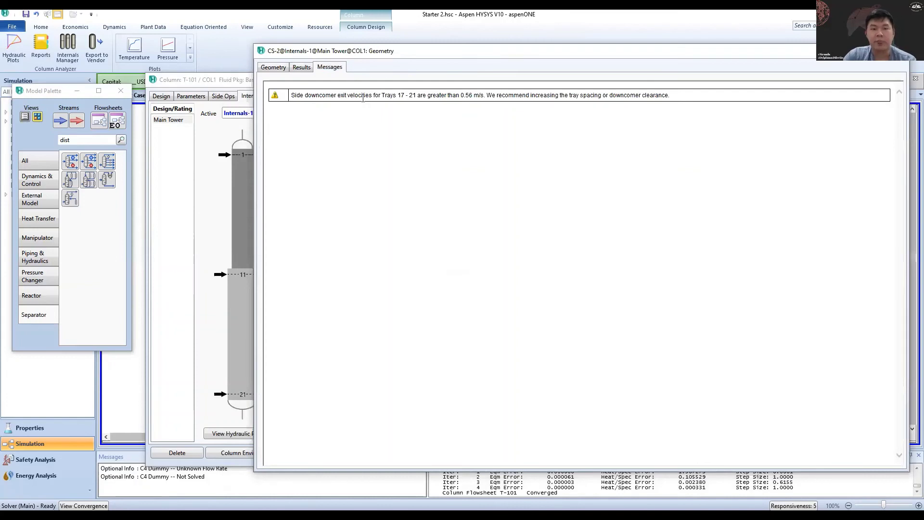
{"action": "left_click", "coordinate": [276, 68]}
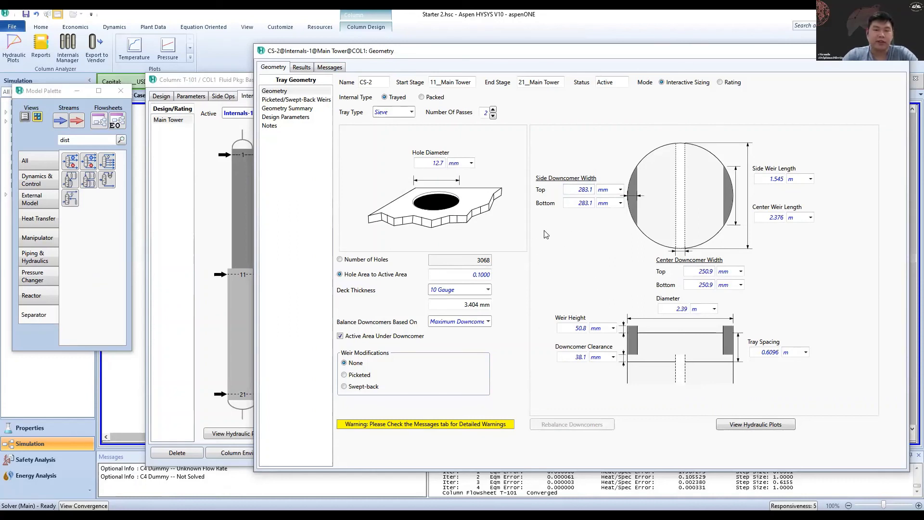
{"action": "left_click", "coordinate": [334, 68]}
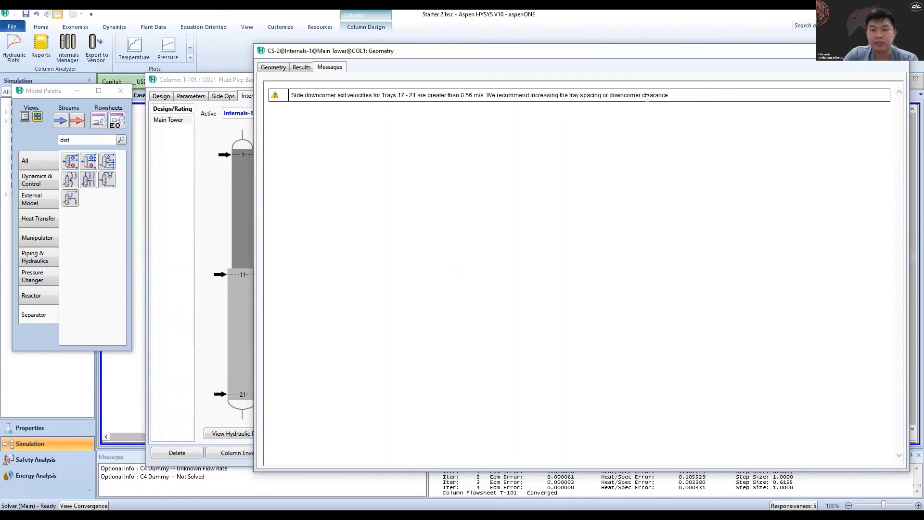
{"action": "left_click_drag", "start_coordinate": [716, 51], "coordinate": [579, 69]}
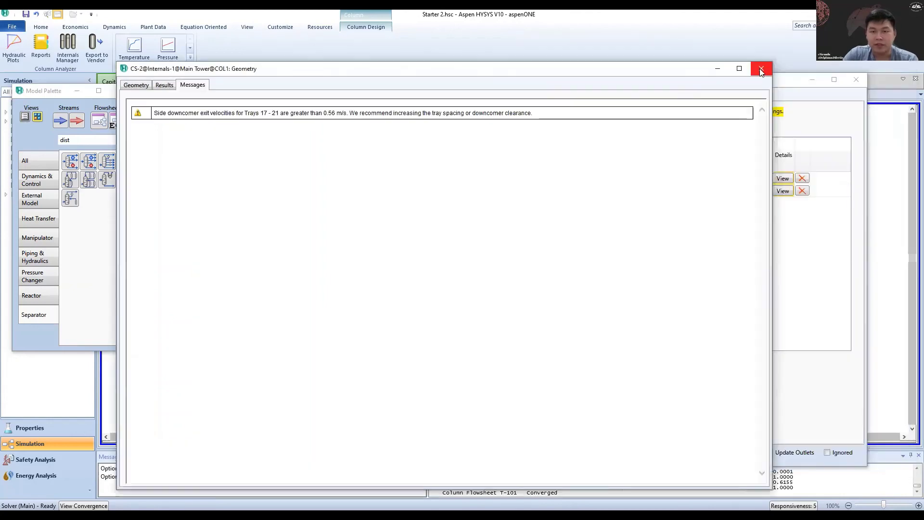
{"action": "left_click", "coordinate": [761, 71]}
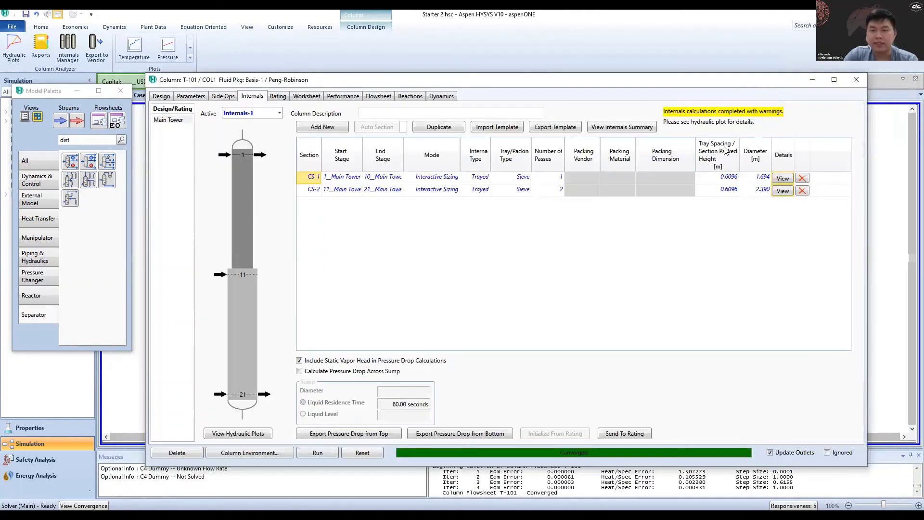
Set the tray spacing of section CS-2 to 0.8 m and review its messages and geometry.
{"action": "left_click", "coordinate": [725, 190]}
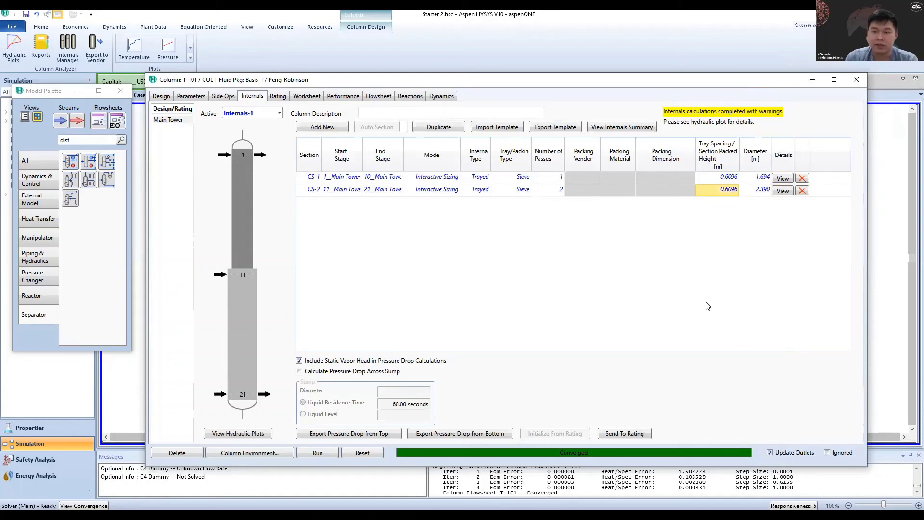
{"action": "type", "text": "0.8"}
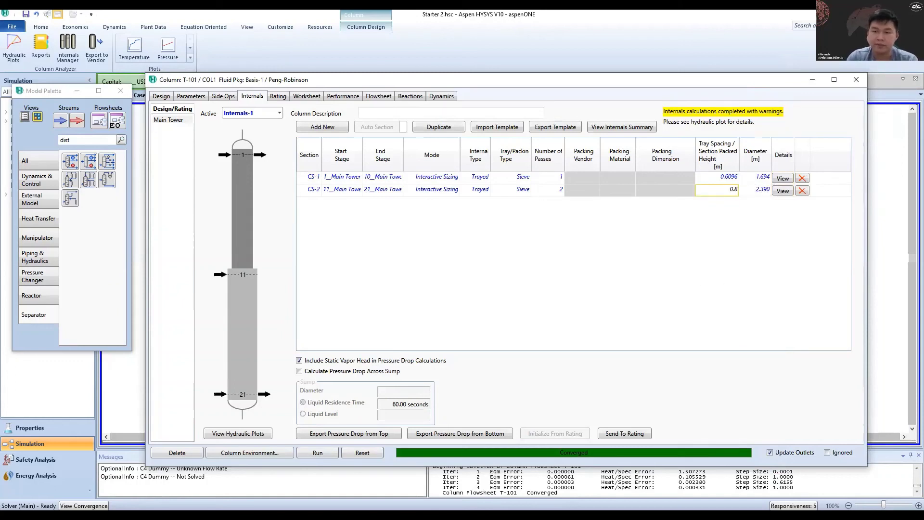
{"action": "key", "text": "Return"}
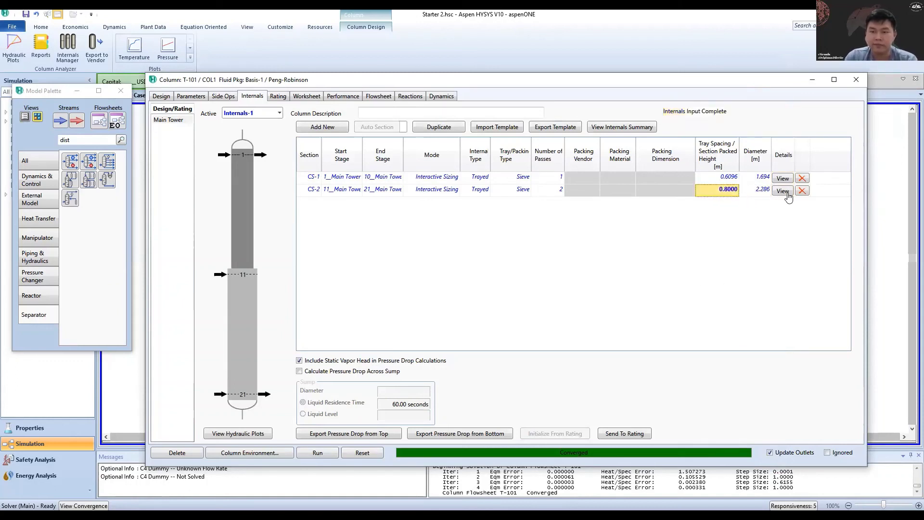
{"action": "left_click", "coordinate": [782, 190]}
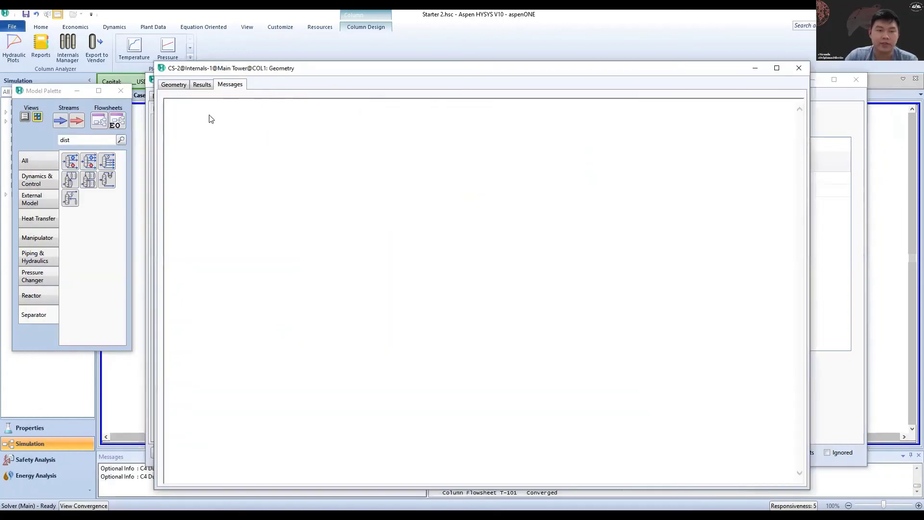
{"action": "left_click", "coordinate": [202, 85]}
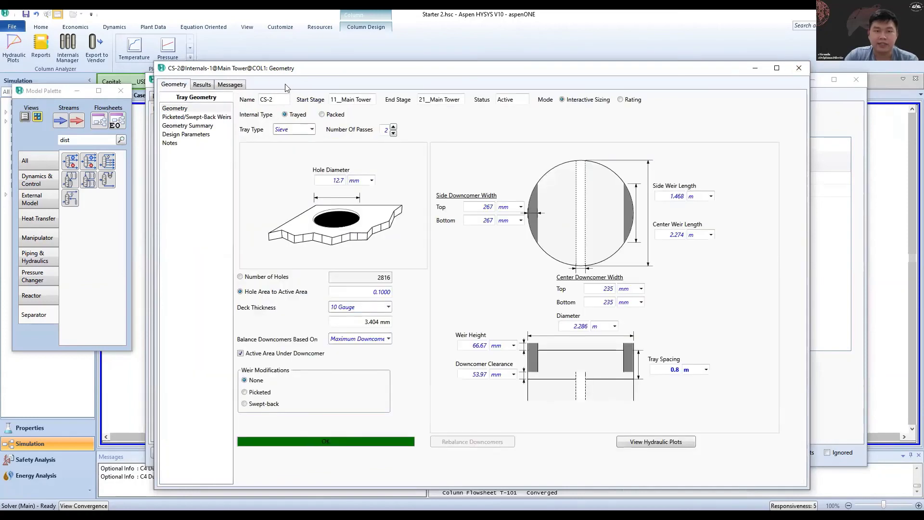
Check the messages of section CS-2, close its geometry view and examine the internals results in T-101's performance data.
{"action": "left_click", "coordinate": [231, 85]}
{"action": "left_click", "coordinate": [800, 68]}
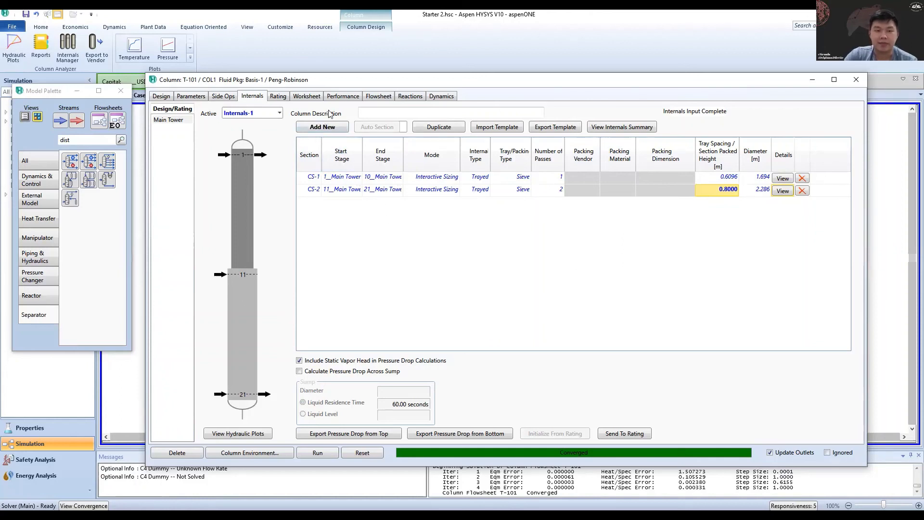
{"action": "left_click", "coordinate": [342, 97]}
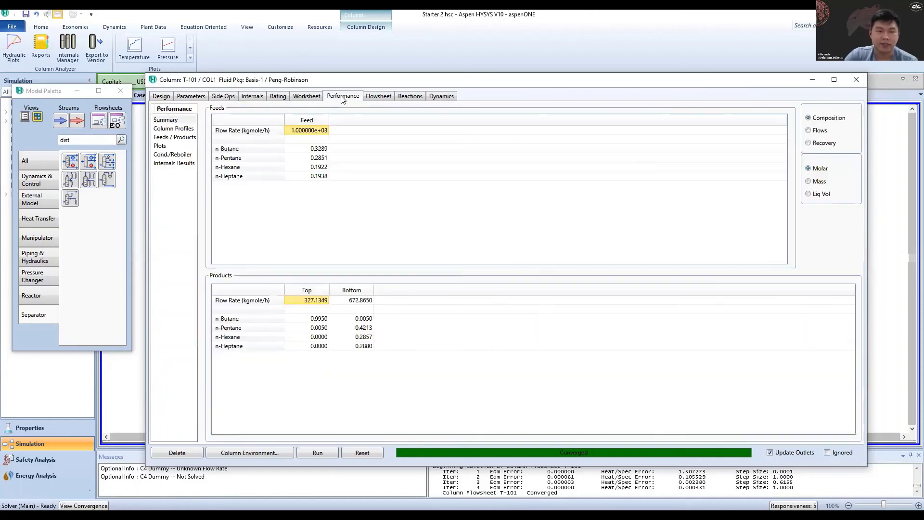
{"action": "left_click", "coordinate": [174, 164]}
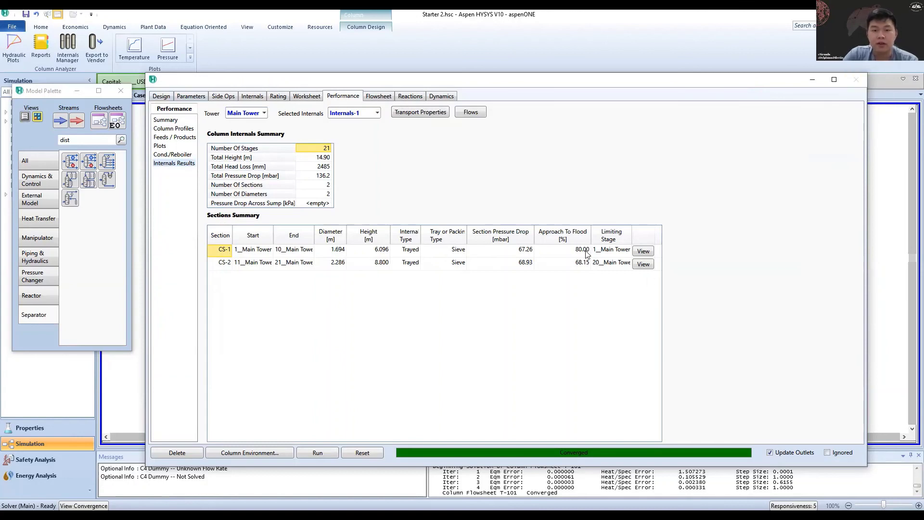
Review the conditions, properties and composition of the Feed stream, close it and clear the flowsheet selection.
{"action": "double_click", "coordinate": [411, 234]}
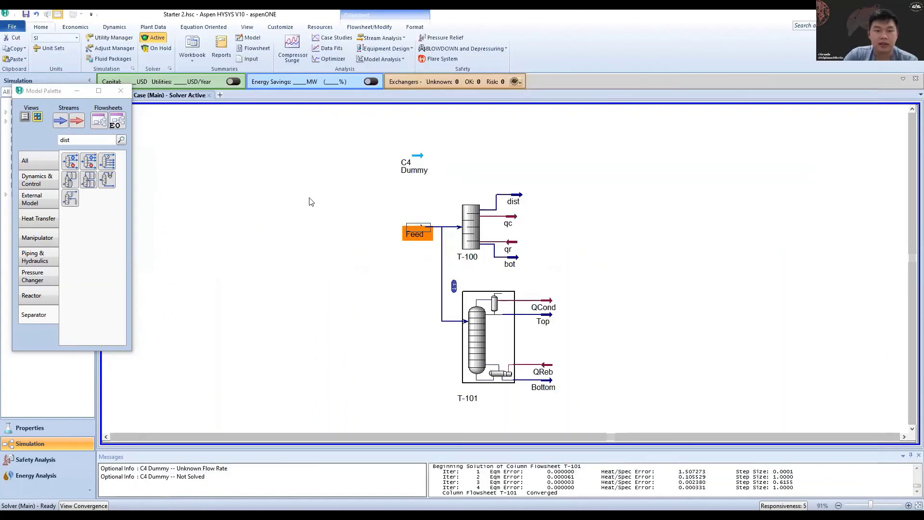
{"action": "left_click_drag", "start_coordinate": [298, 128], "coordinate": [516, 79]}
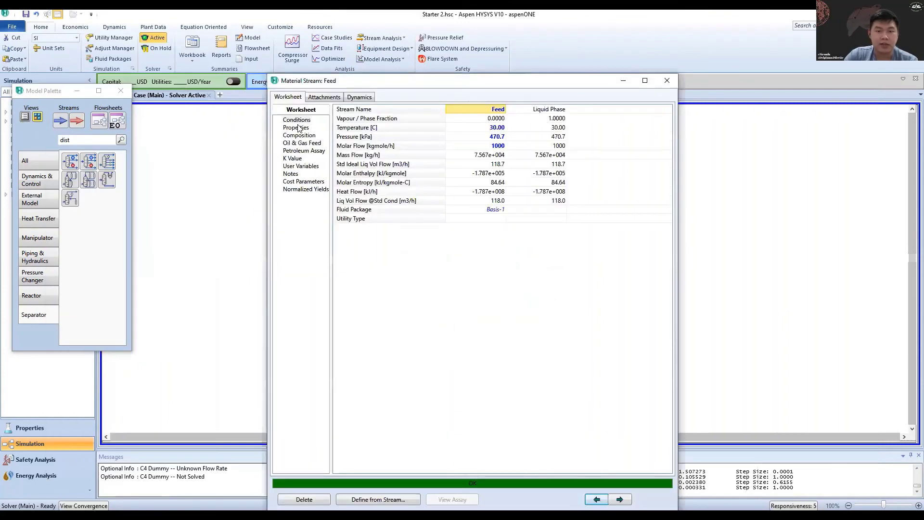
{"action": "left_click", "coordinate": [296, 128]}
{"action": "left_click", "coordinate": [299, 135]}
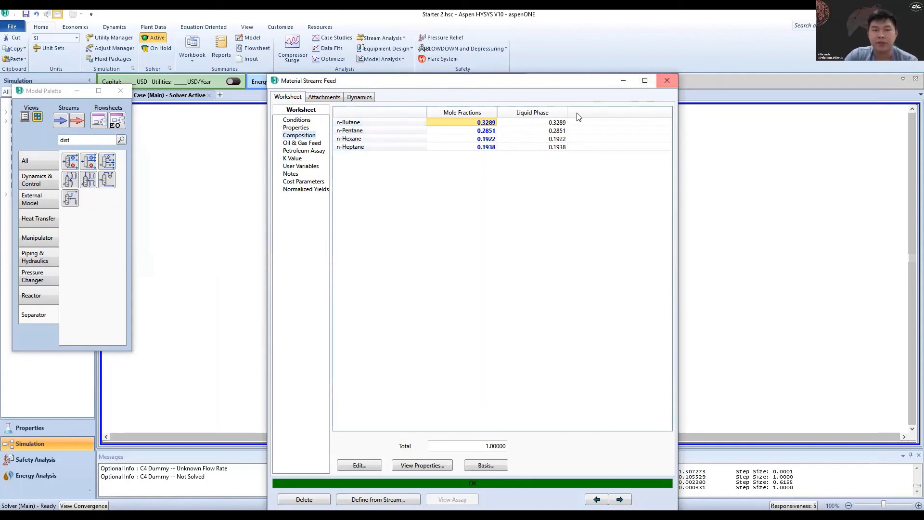
{"action": "left_click", "coordinate": [667, 81]}
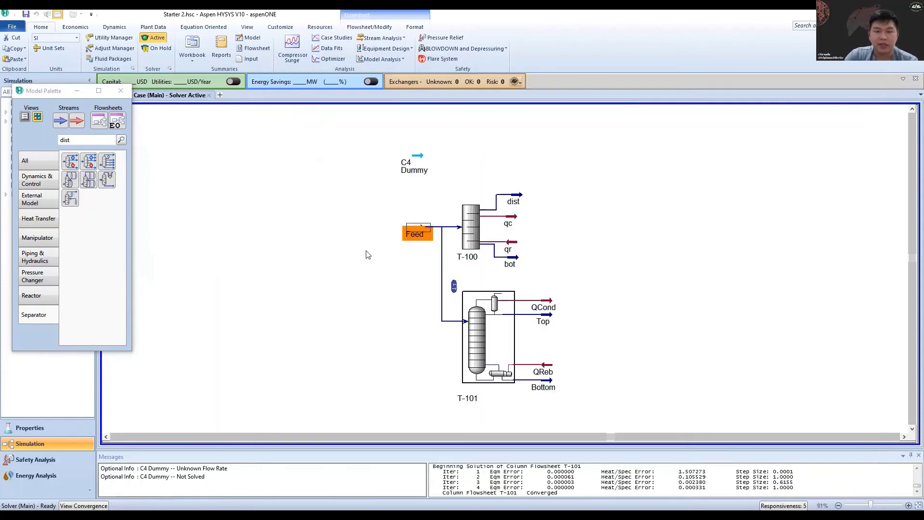
{"action": "left_click", "coordinate": [668, 314]}
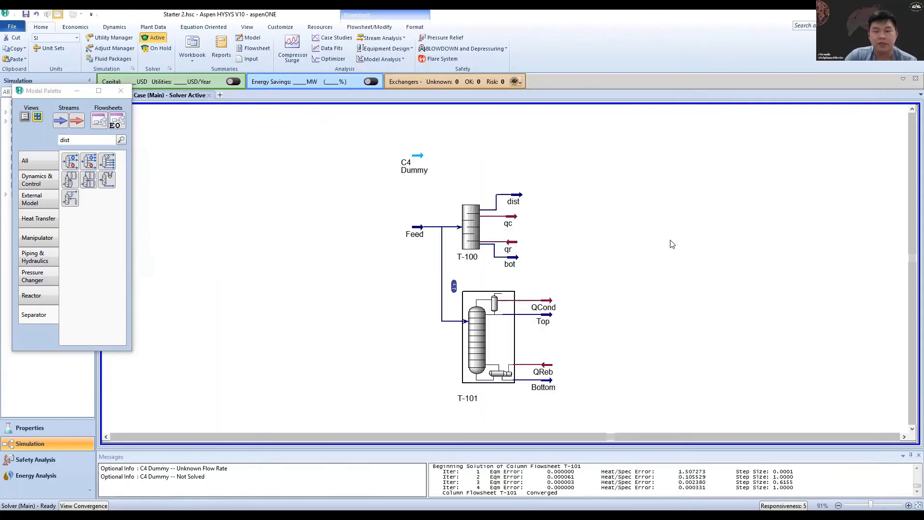